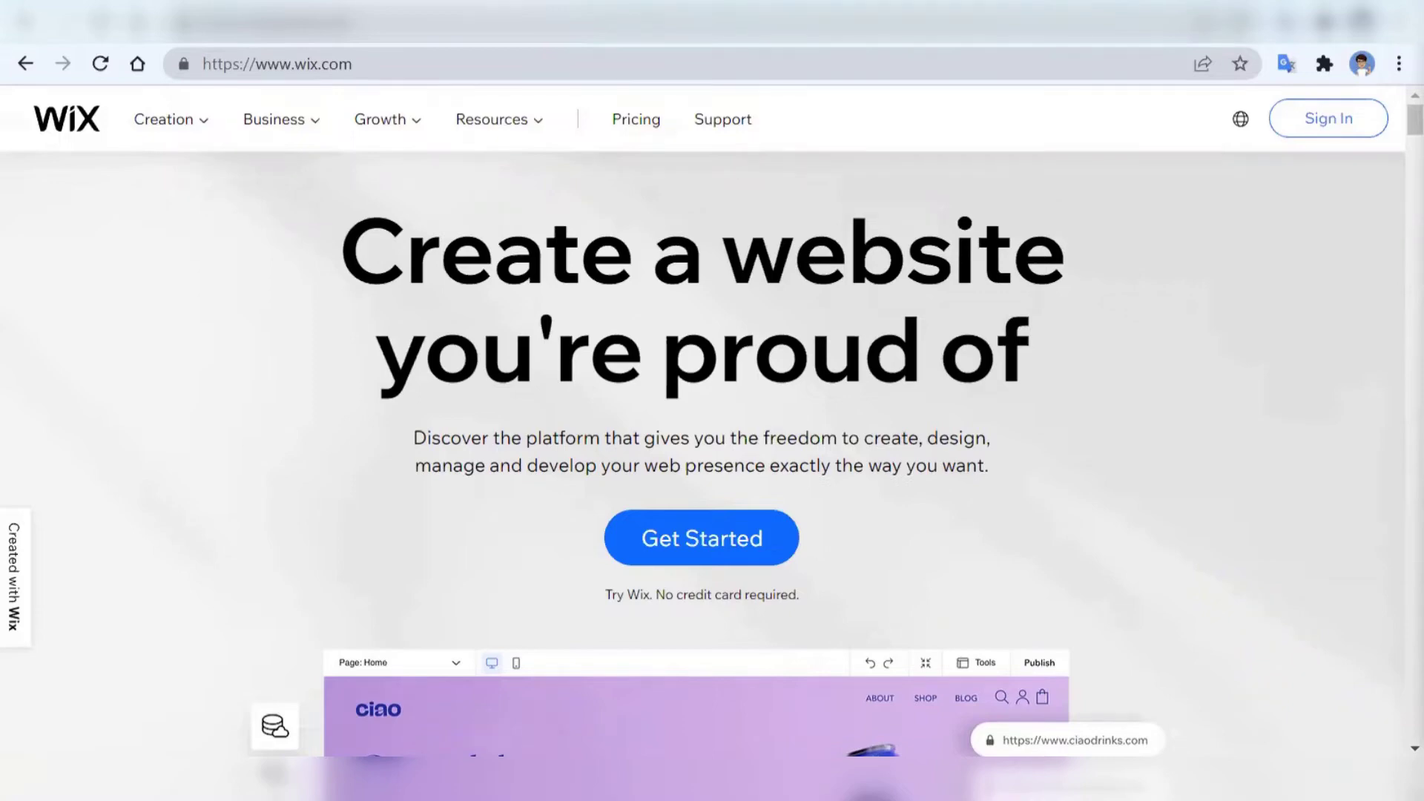
- Start creating a new website and log in to the Wix account
{"action": "left_click", "coordinate": [723, 547]}
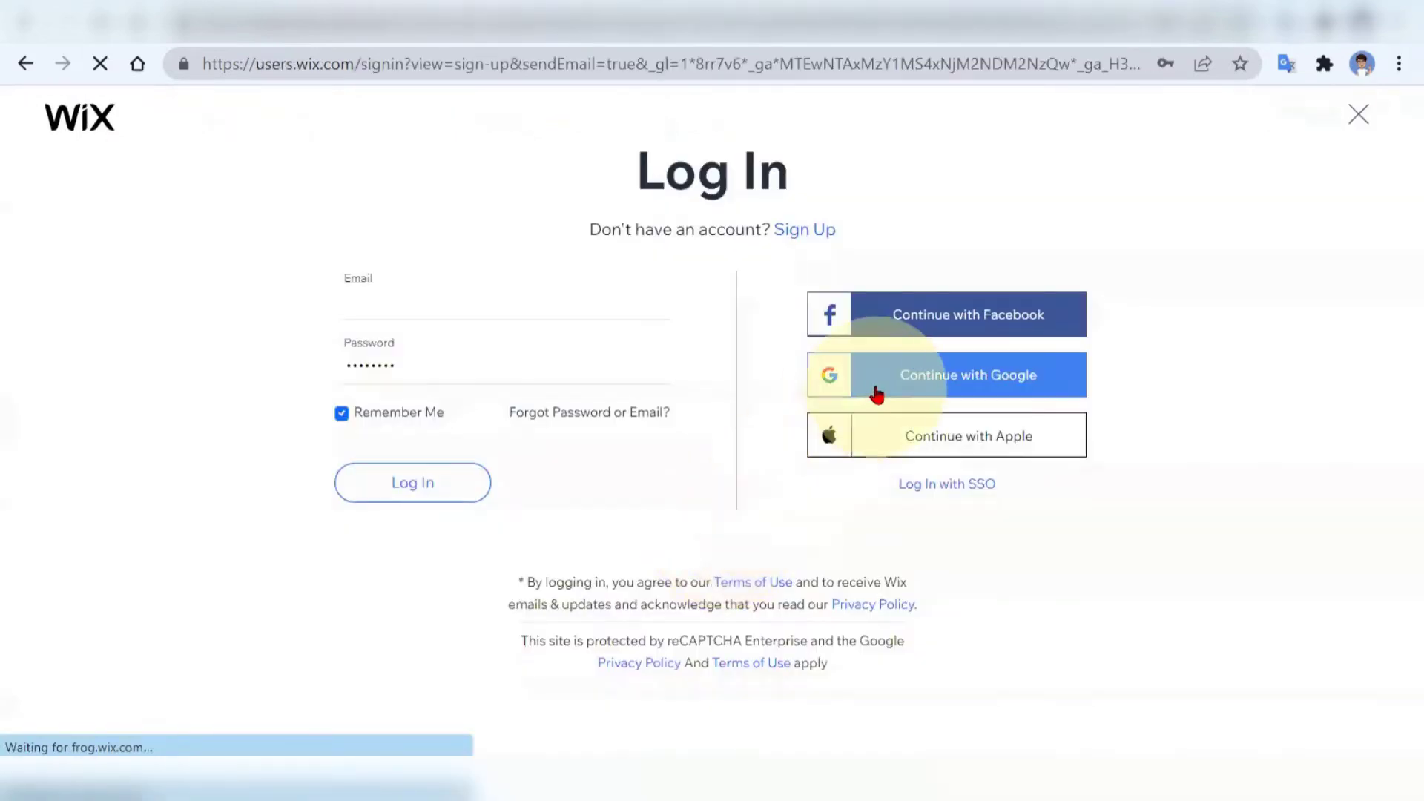
{"action": "left_click", "coordinate": [469, 475]}
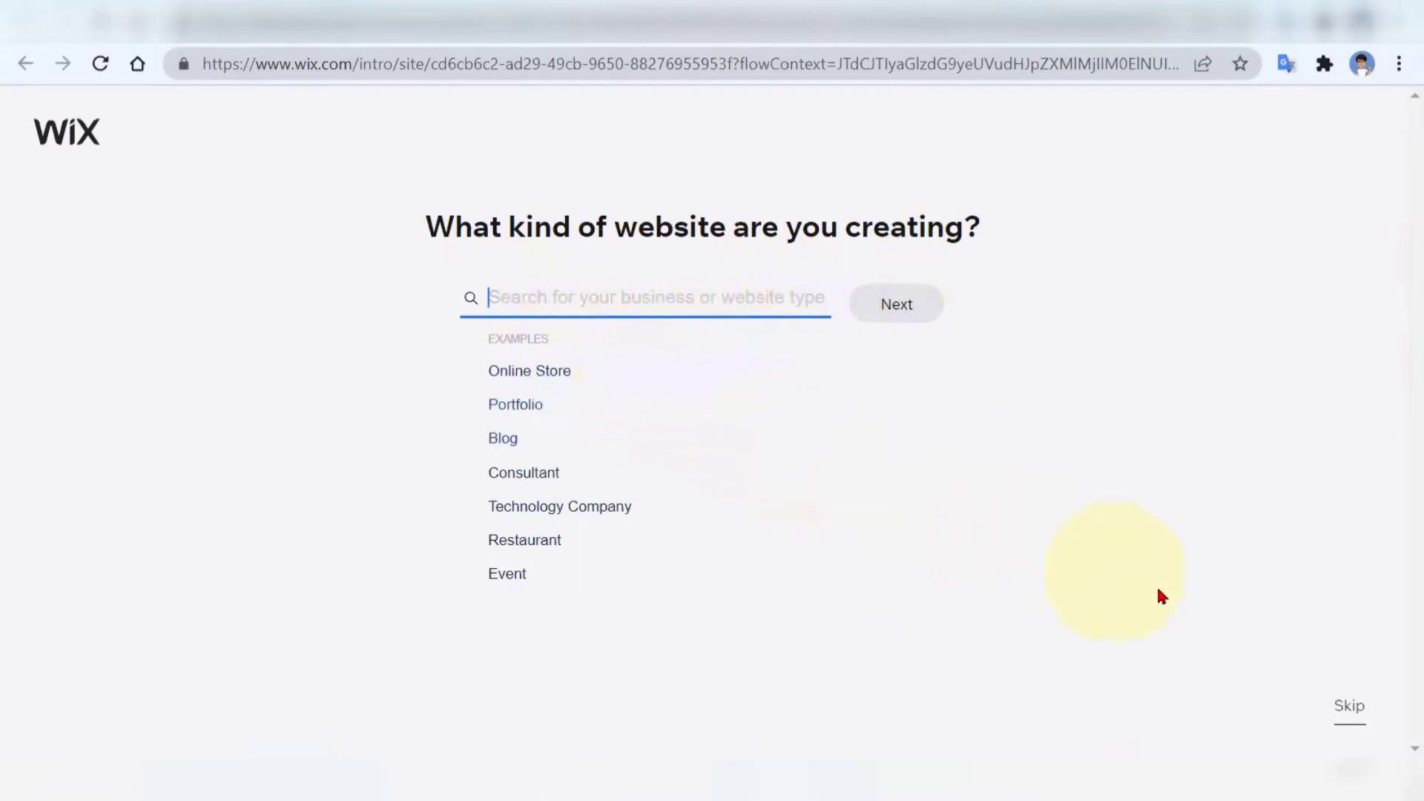
- Skip the website-type question and the extra-features page
{"action": "left_click", "coordinate": [1351, 712]}
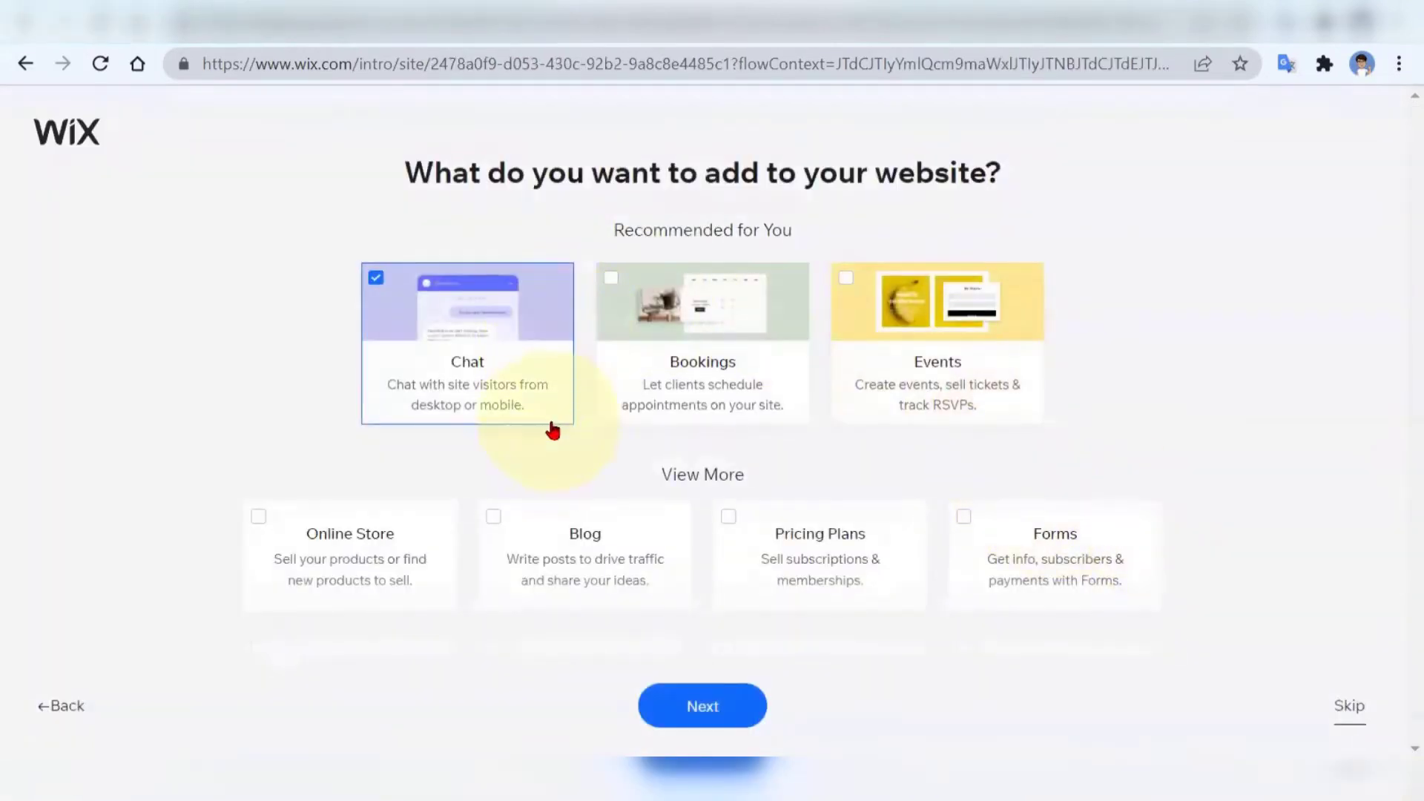
{"action": "left_click", "coordinate": [1344, 715]}
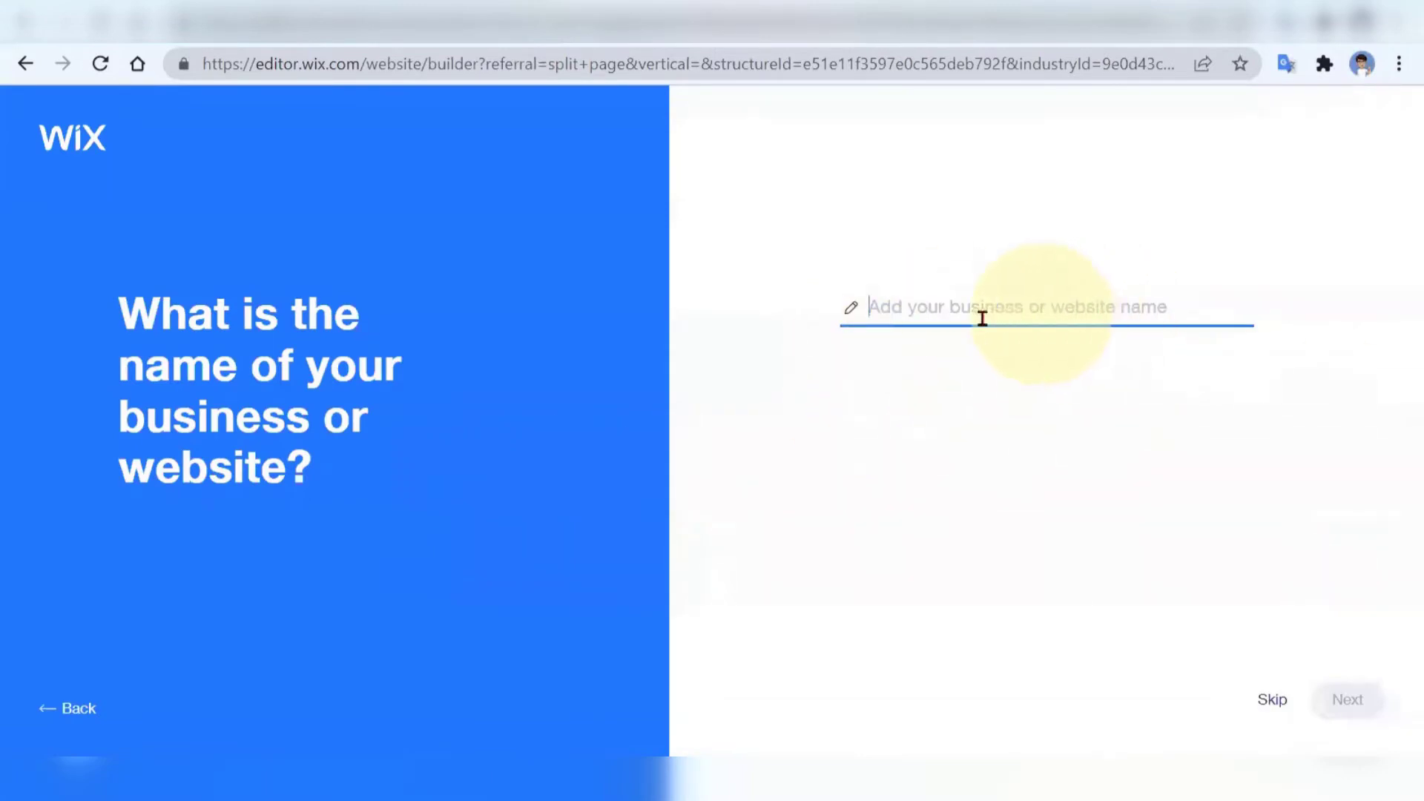
- Enter 'HL Interior Design' as the business name, fixing the typo, and continue
{"action": "type", "text": "HL Inter"}
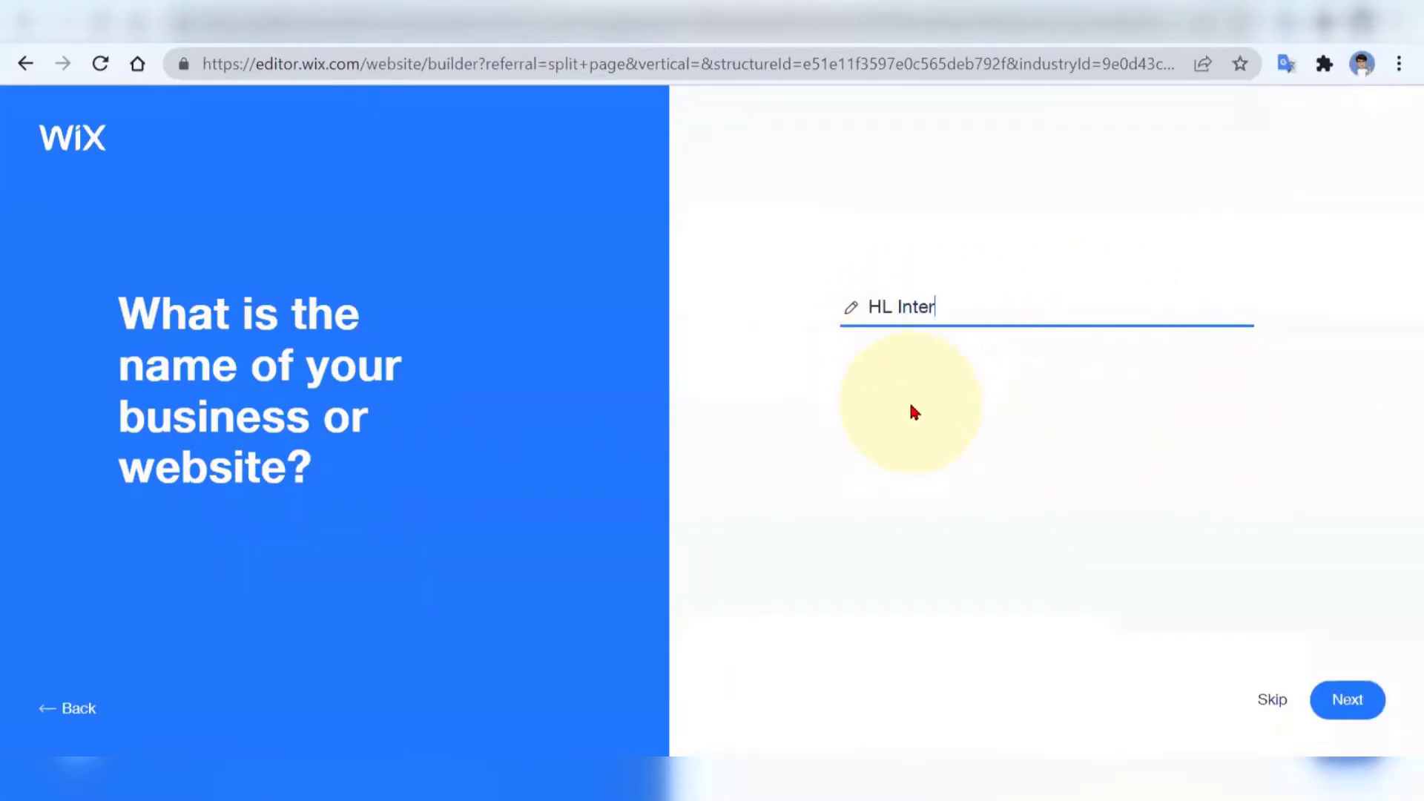
{"action": "type", "text": "ior Design"}
{"action": "left_click", "coordinate": [1348, 706]}
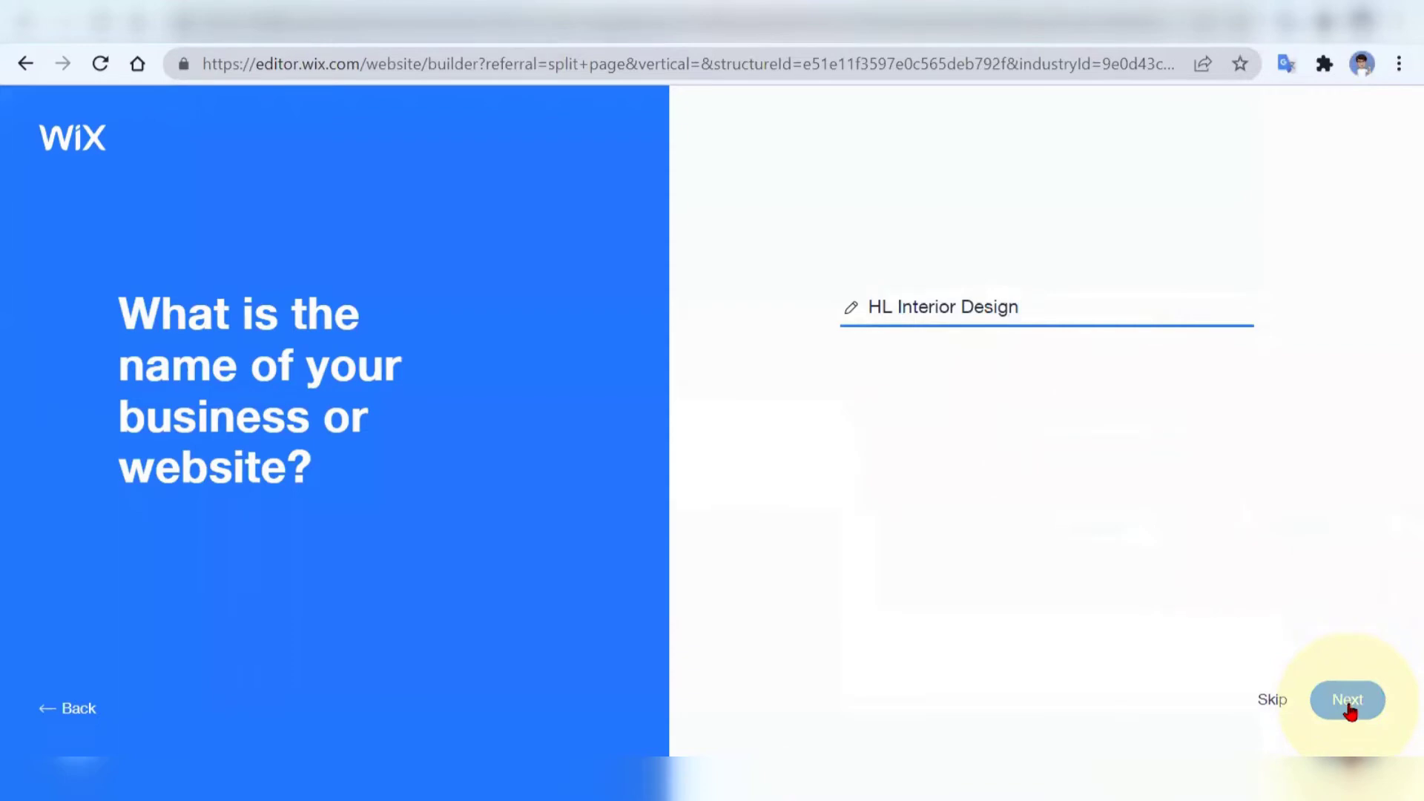
{"action": "left_click", "coordinate": [1347, 701]}
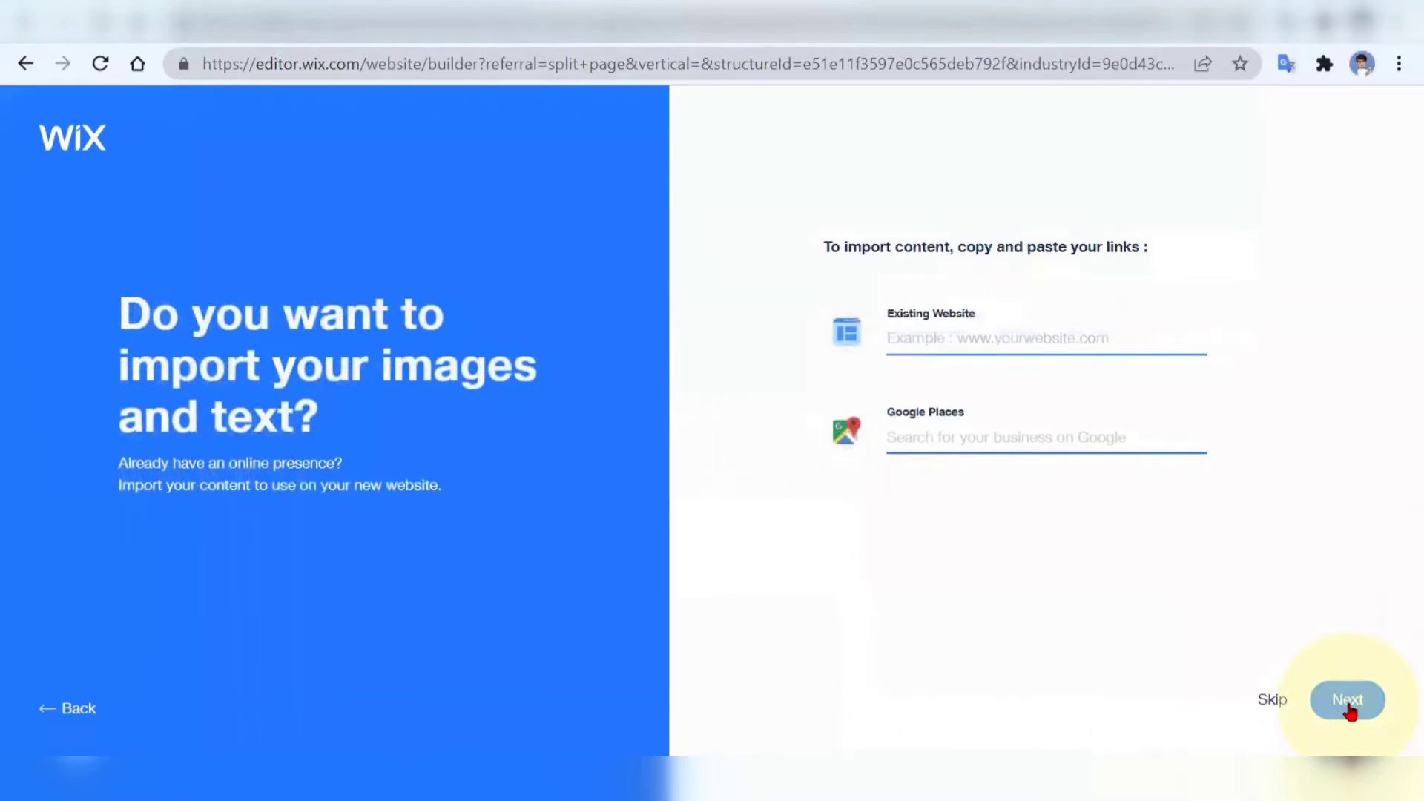
- Skip importing images and text from an existing site
{"action": "left_click", "coordinate": [1348, 703]}
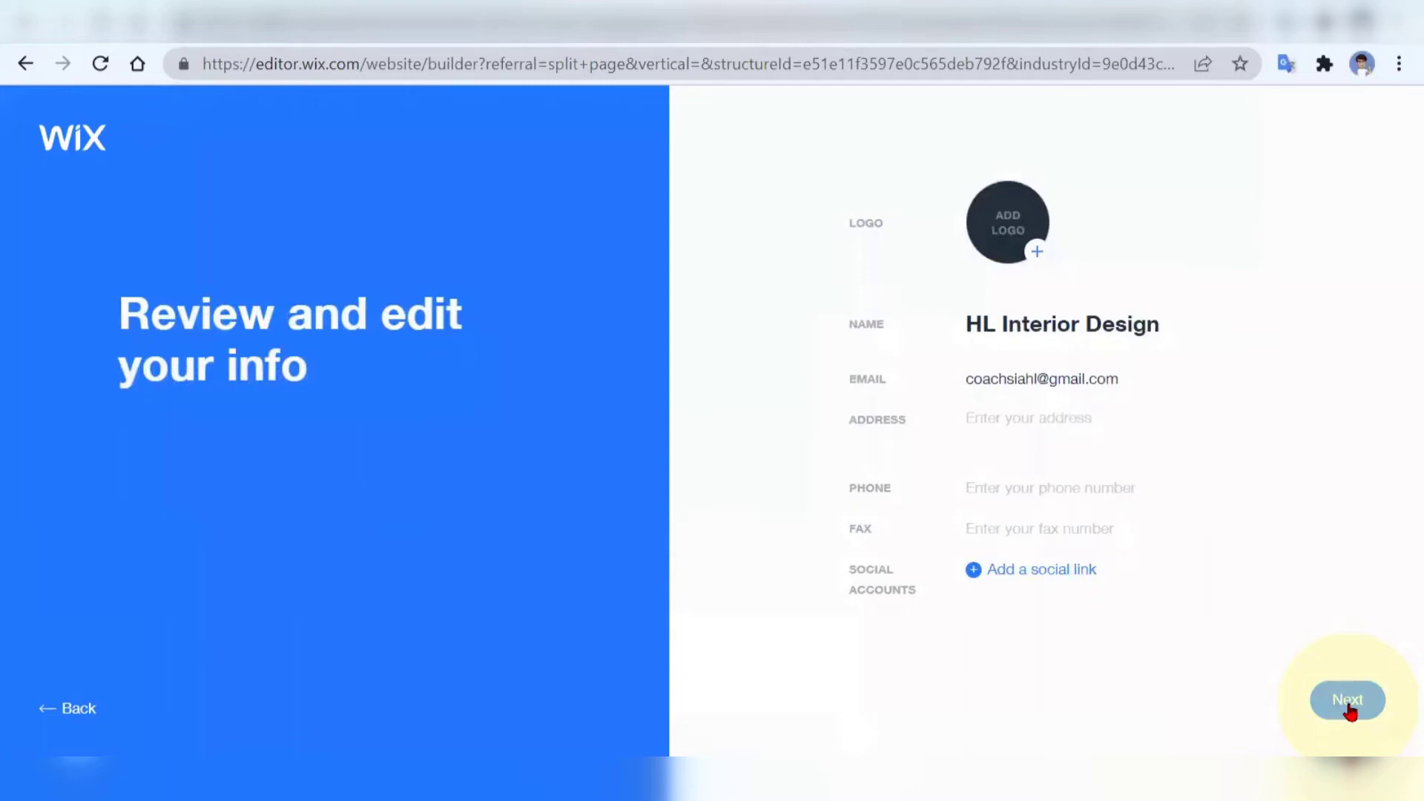
- Accept the business info and choose the LOFT theme
{"action": "left_click", "coordinate": [1348, 705]}
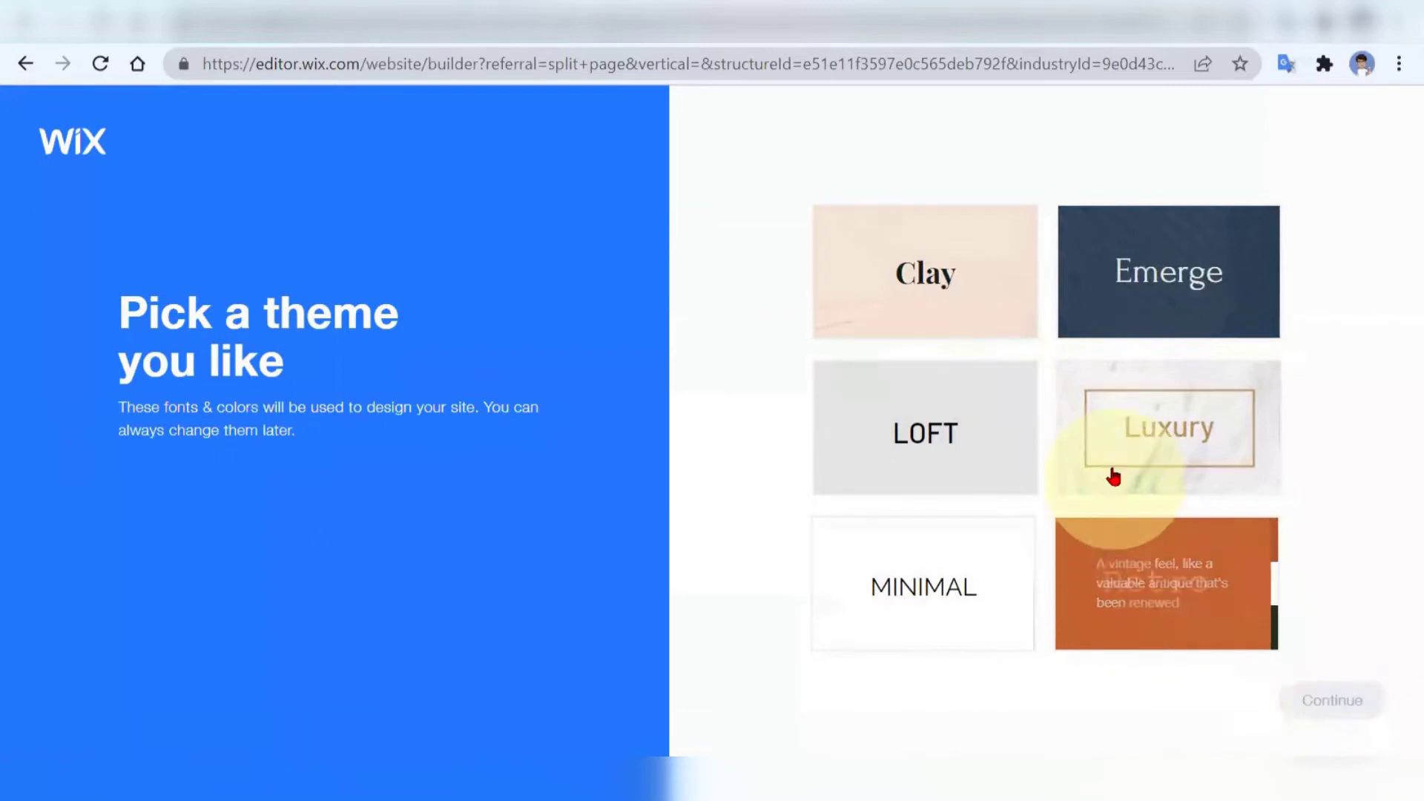
{"action": "left_click", "coordinate": [948, 440]}
{"action": "left_click", "coordinate": [1328, 708]}
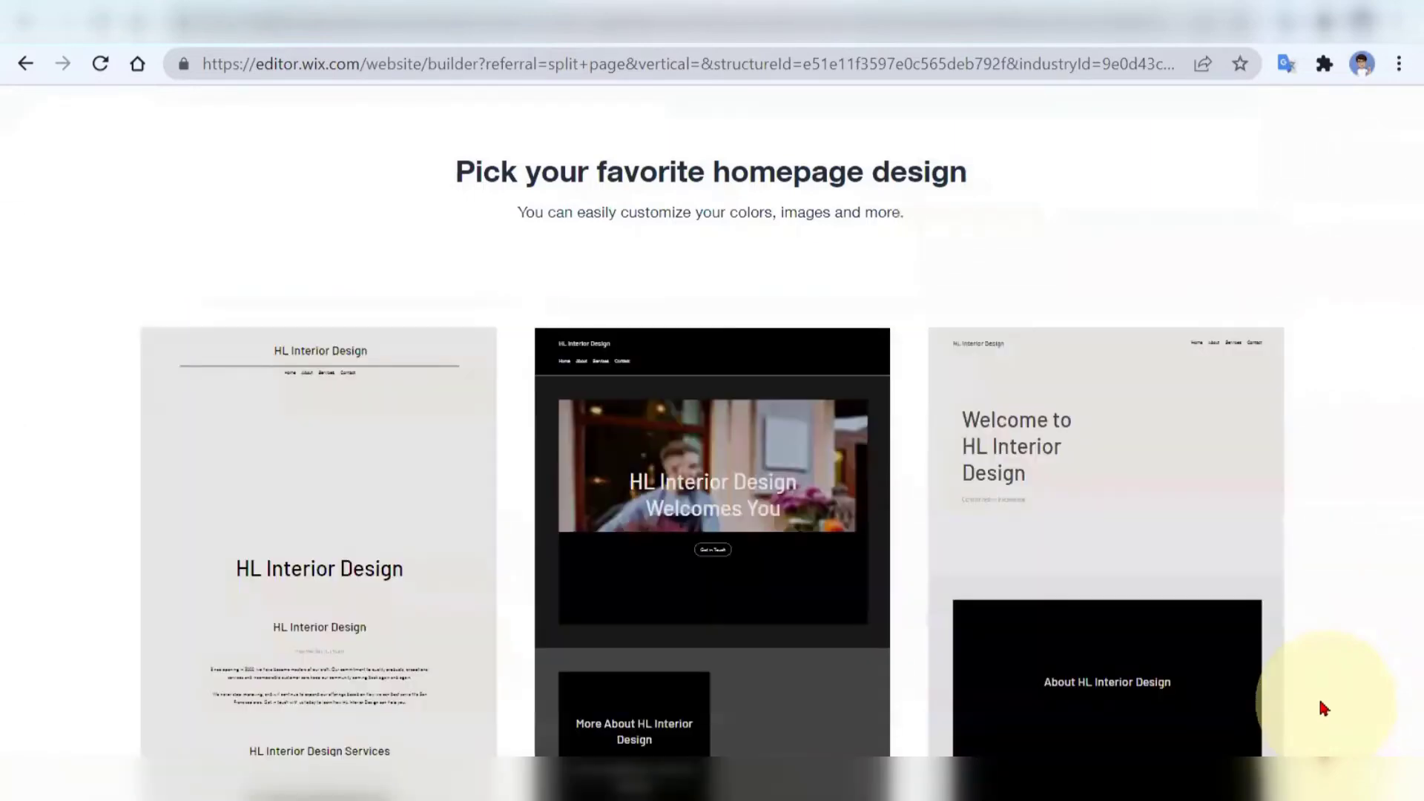
- Use the middle dark design with the 'HL Interior Design Welcomes You' banner as the homepage
{"action": "mouse_move", "coordinate": [1002, 572]}
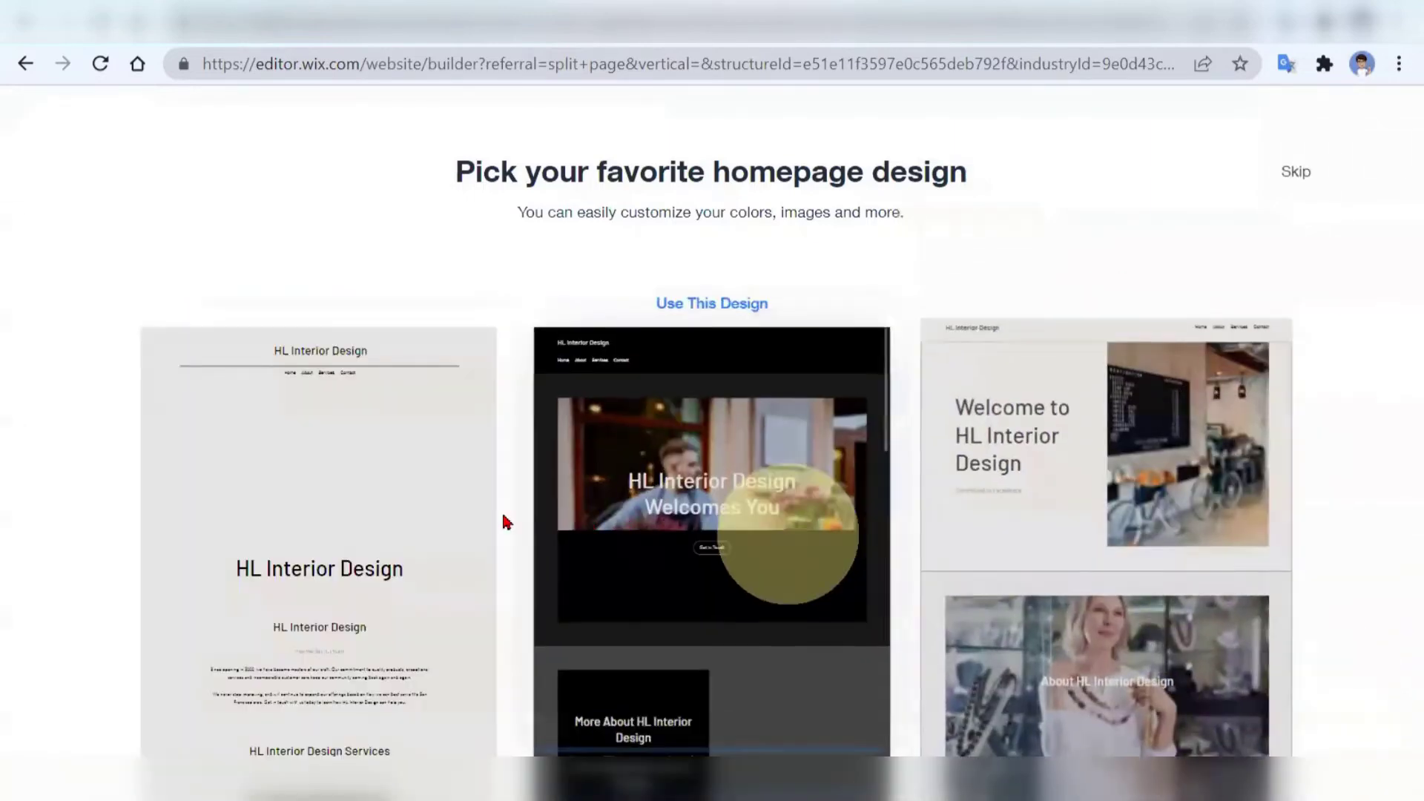
{"action": "mouse_move", "coordinate": [365, 540]}
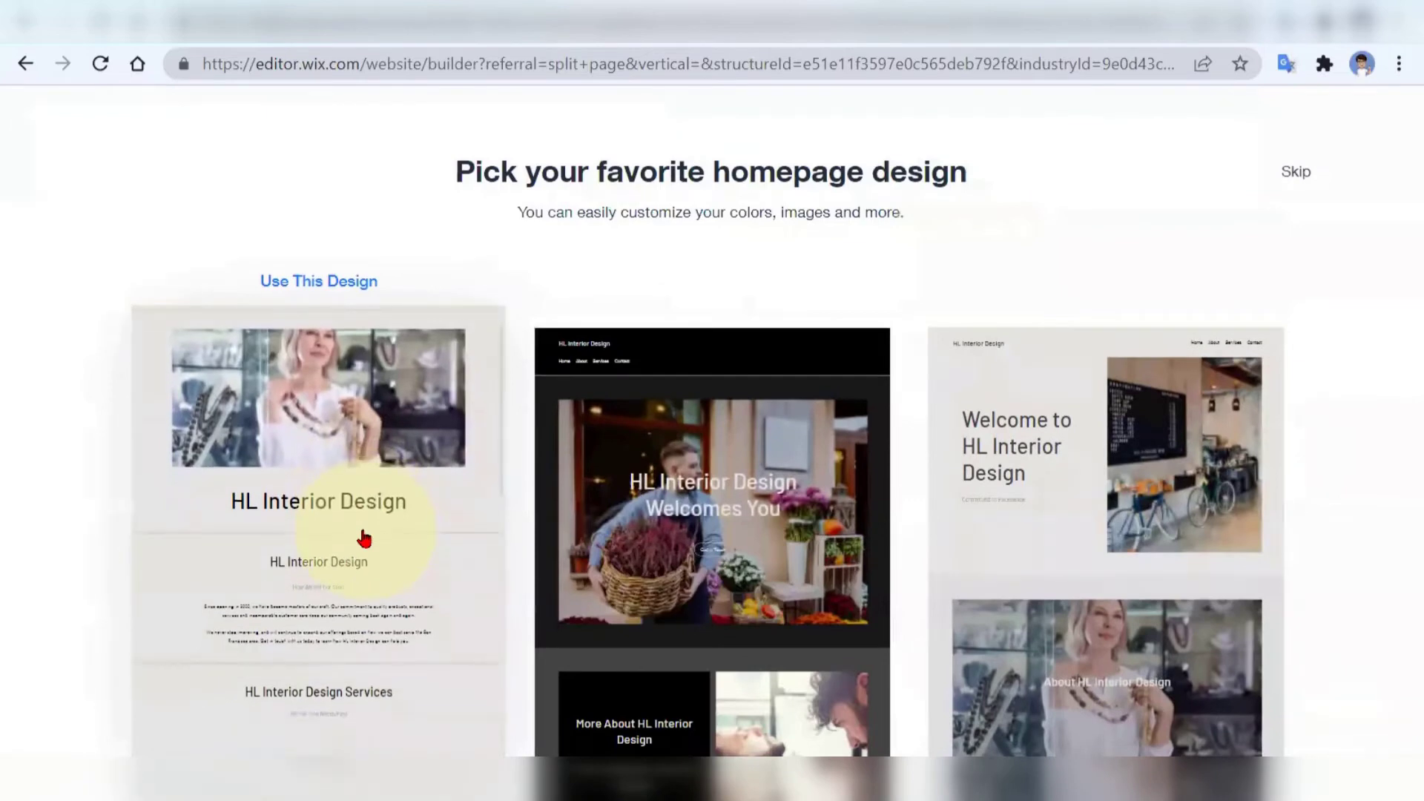
{"action": "mouse_move", "coordinate": [605, 474]}
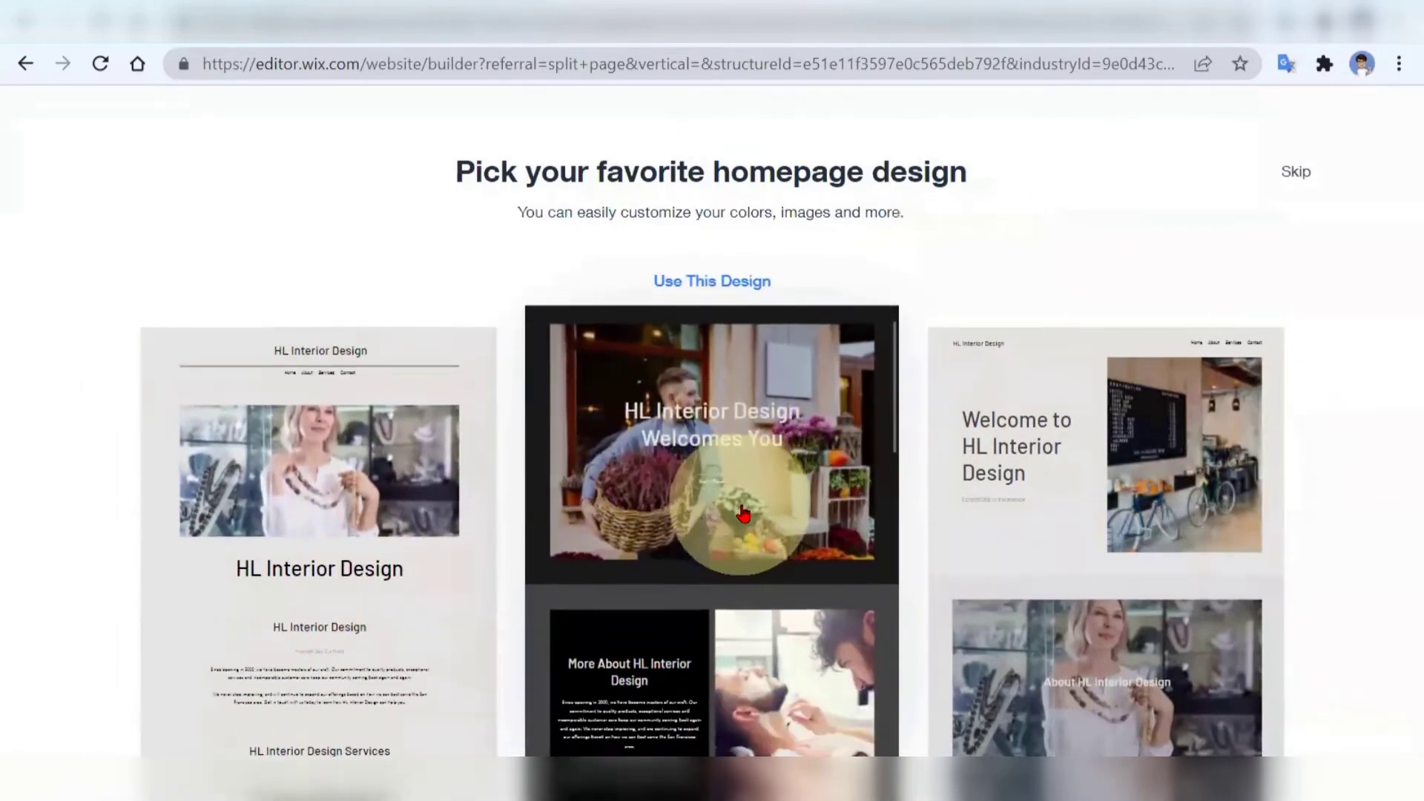
{"action": "mouse_move", "coordinate": [1017, 509]}
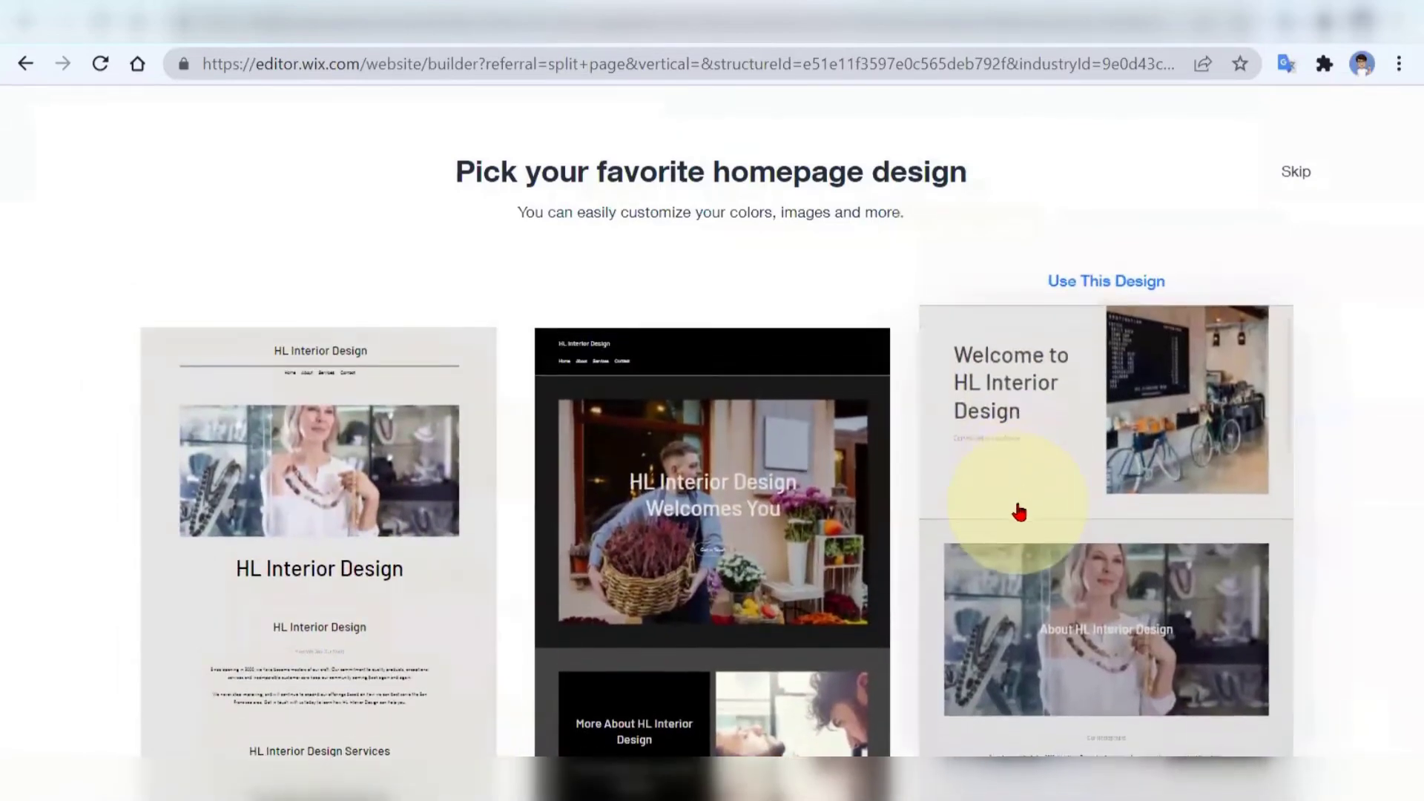
{"action": "mouse_move", "coordinate": [697, 539]}
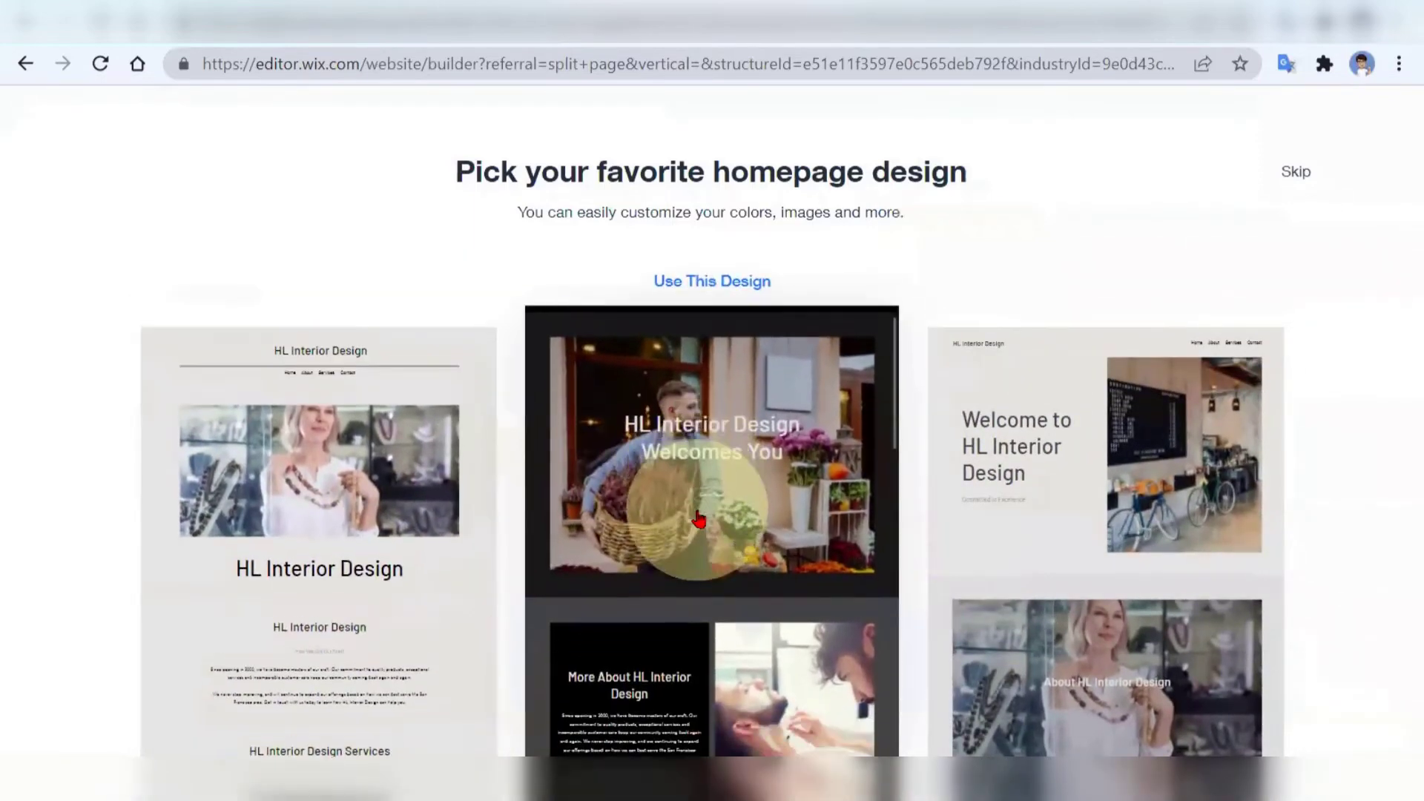
{"action": "left_click", "coordinate": [699, 519]}
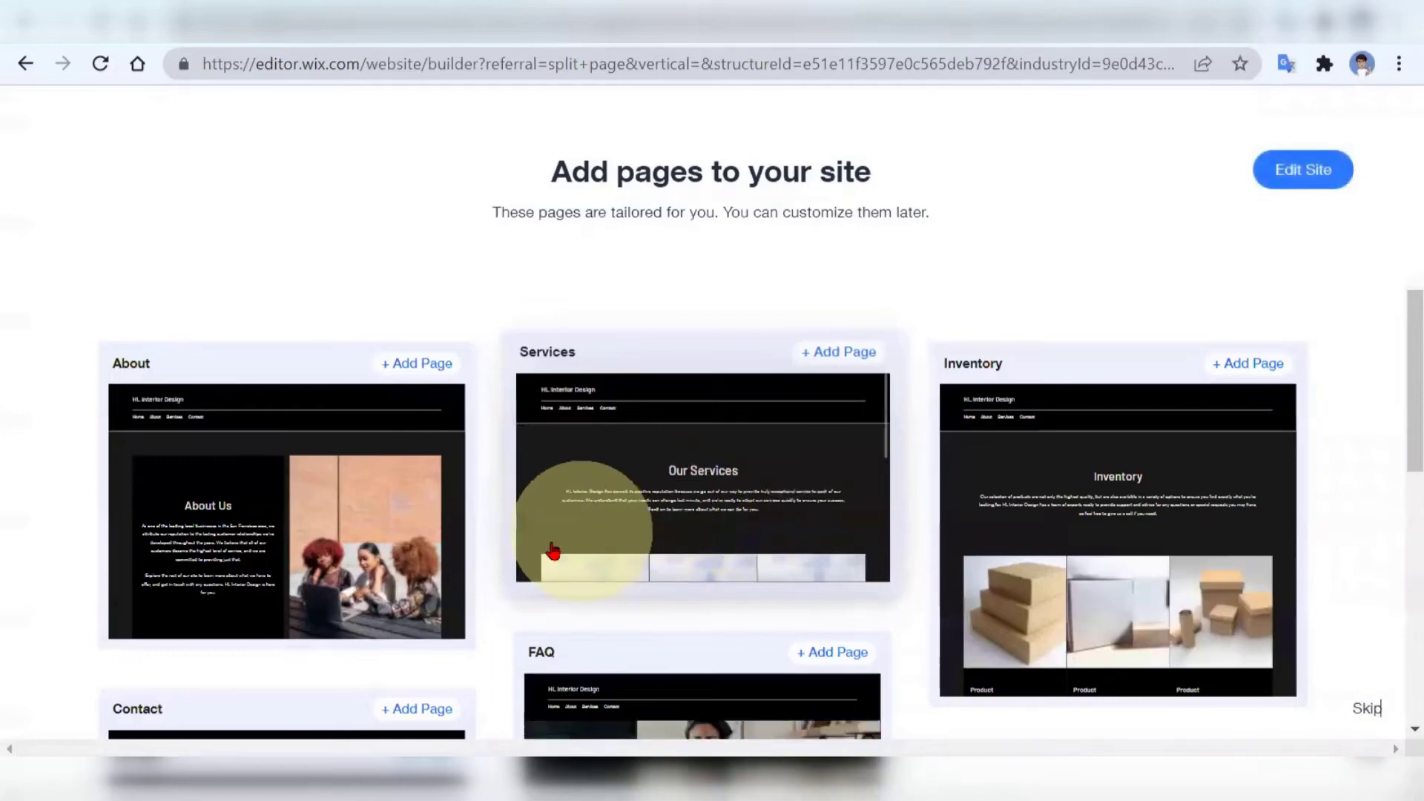
- Add About, Services, FAQ, Contact and Testimonials pages and open the site in the editor
{"action": "left_click", "coordinate": [412, 361]}
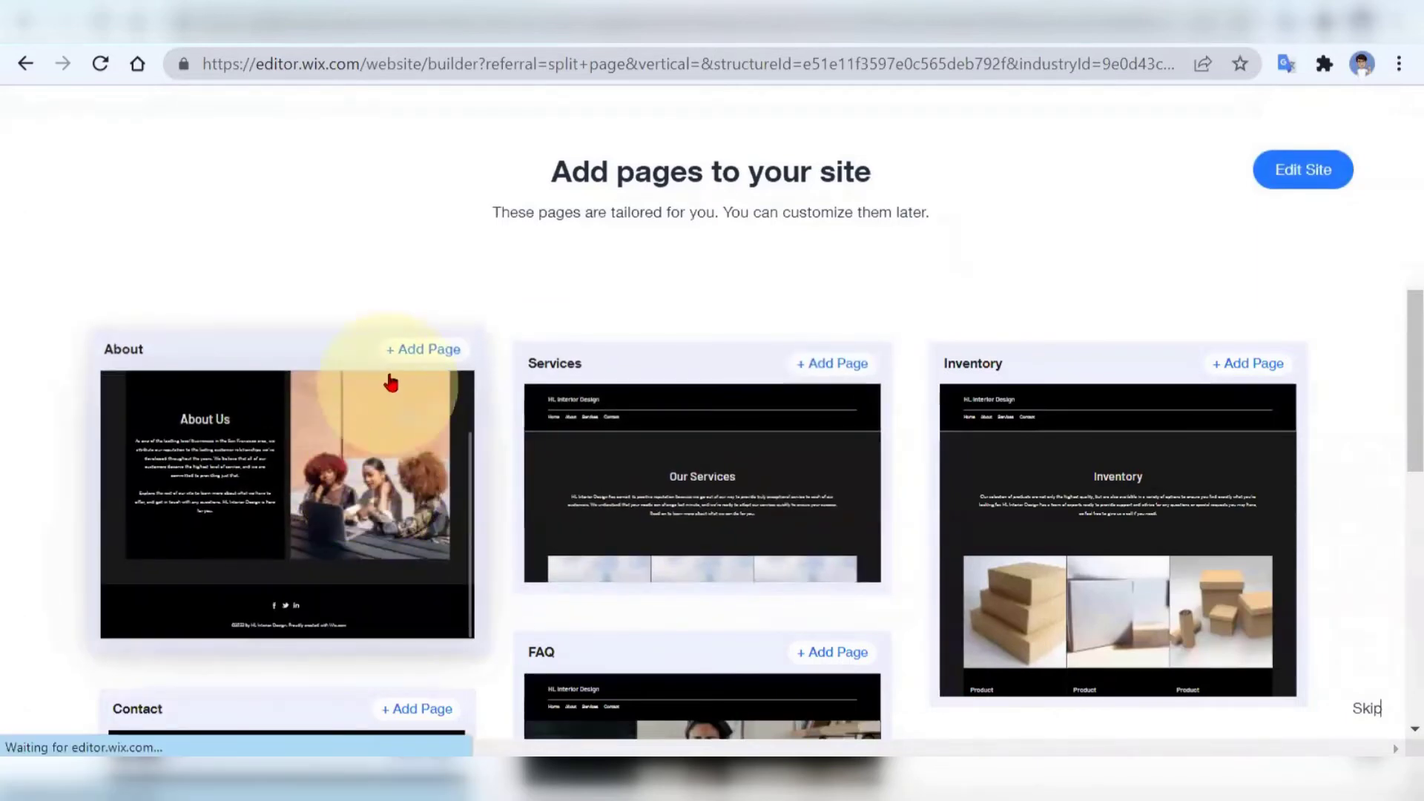
{"action": "left_click", "coordinate": [834, 355]}
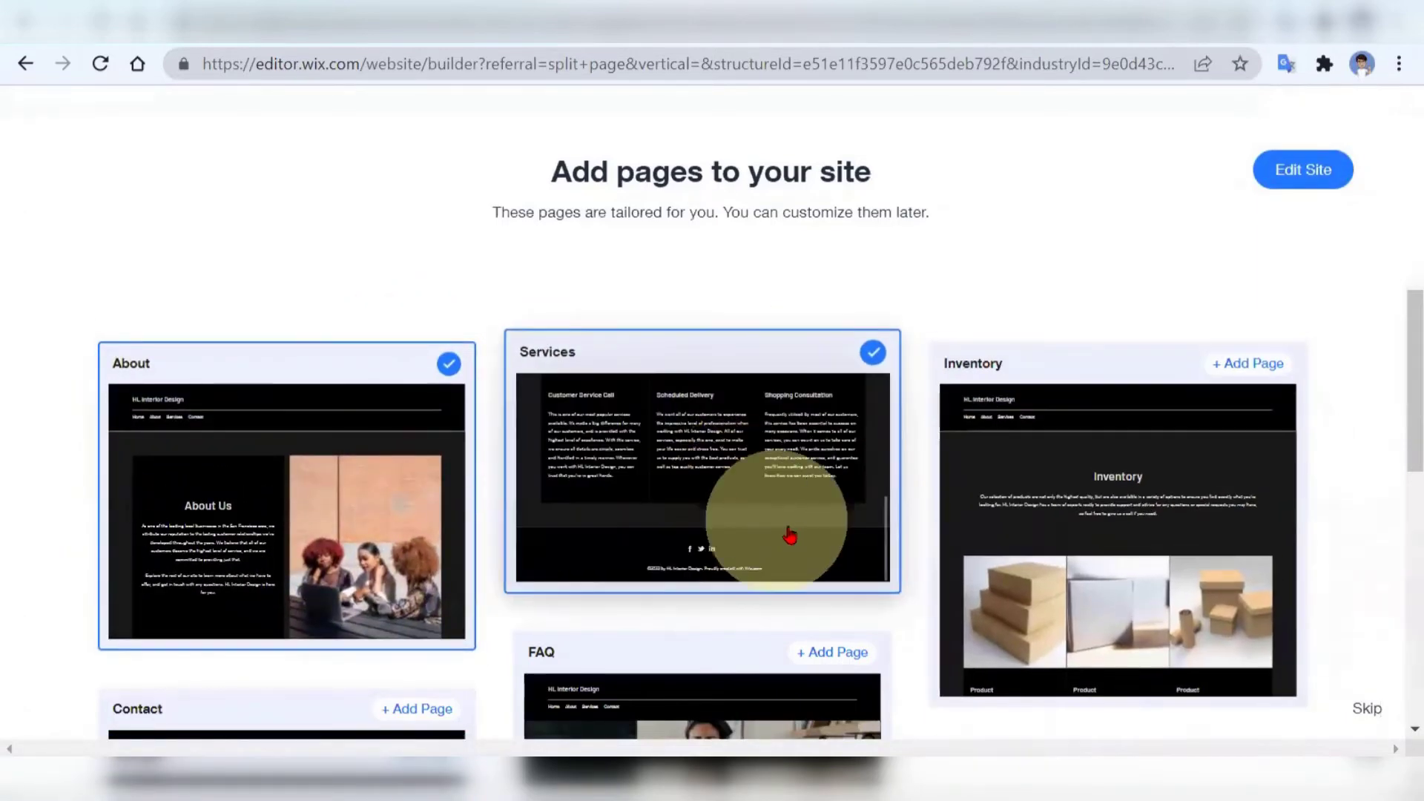
{"action": "scroll", "coordinate": [846, 621], "scroll_direction": "down", "scroll_amount": 5}
{"action": "left_click", "coordinate": [835, 297]}
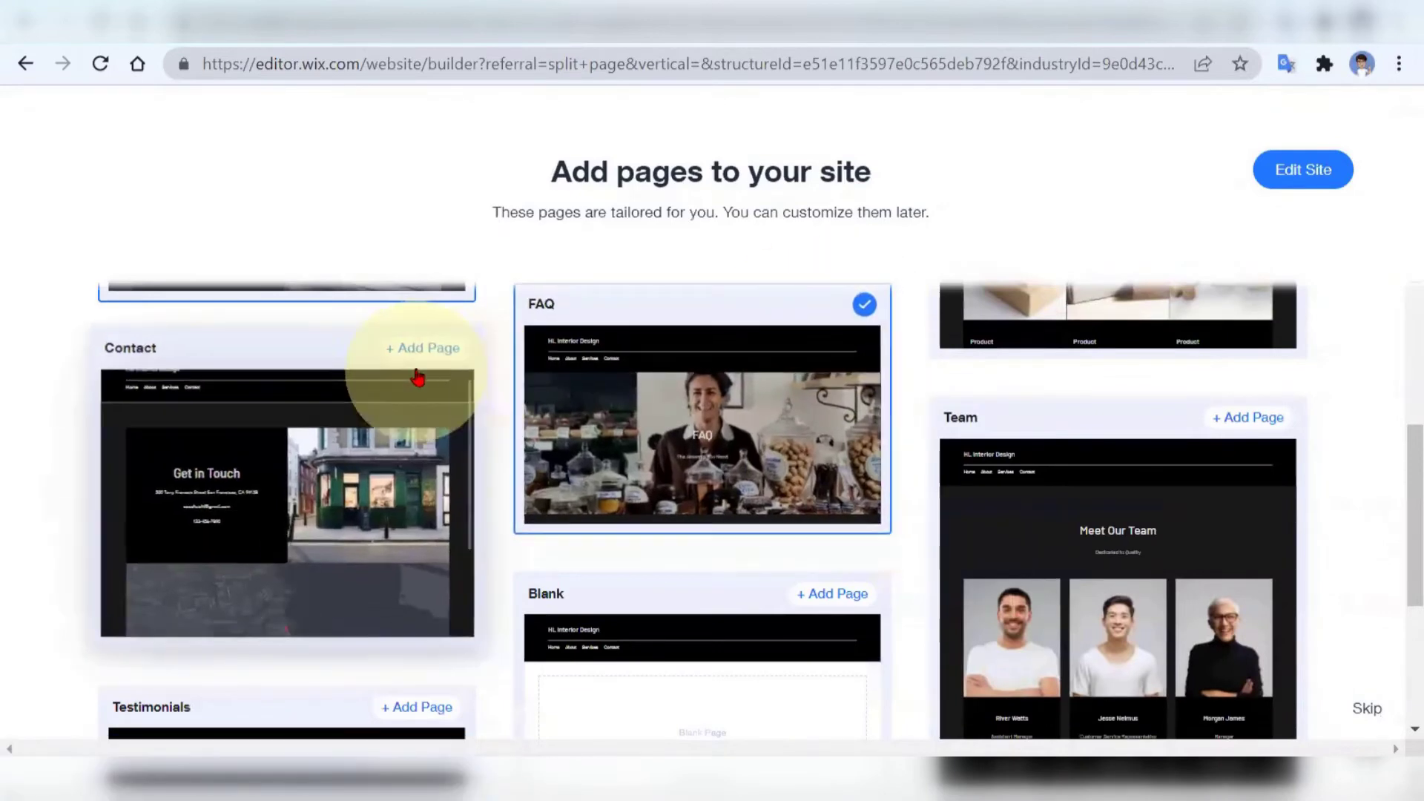
{"action": "left_click", "coordinate": [417, 349]}
{"action": "left_click", "coordinate": [422, 708]}
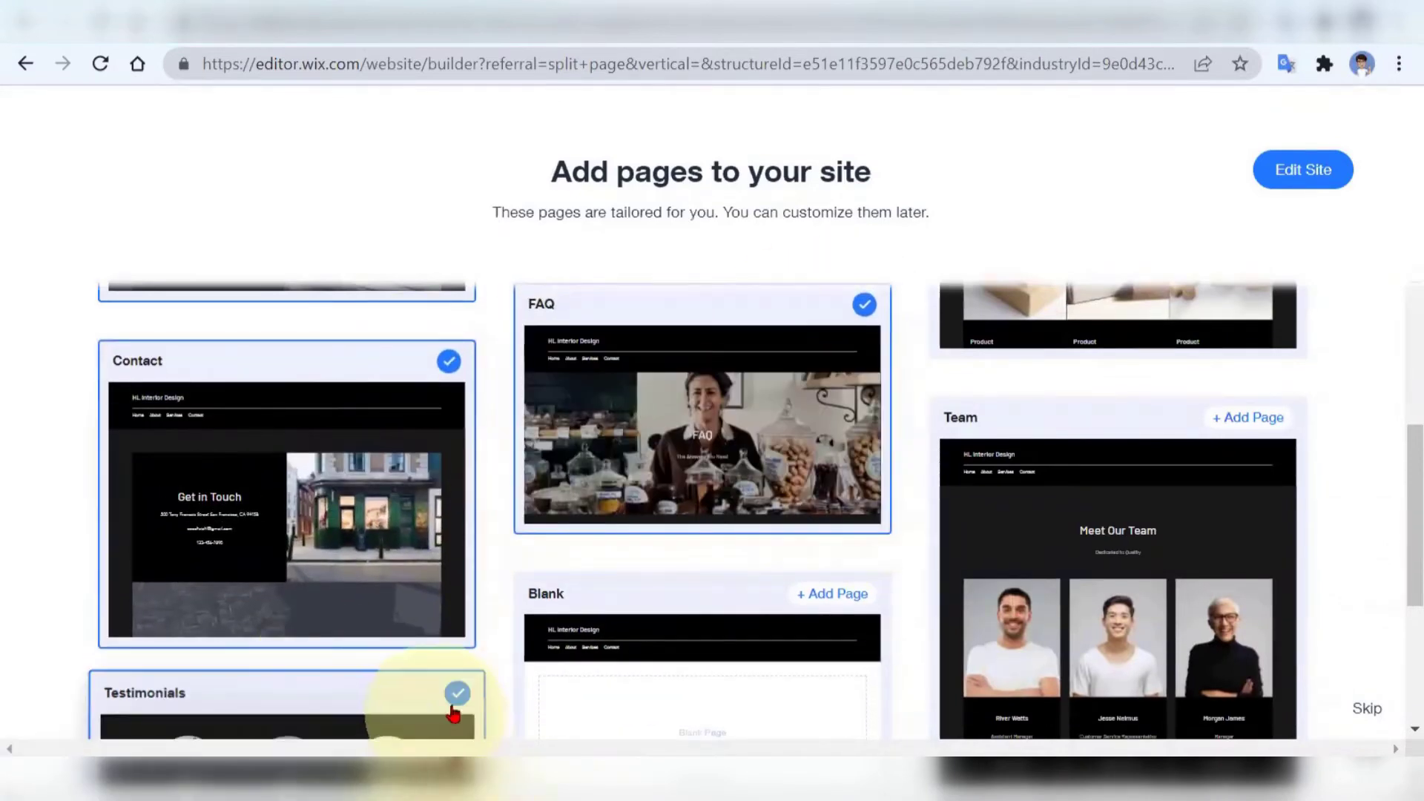
{"action": "left_click", "coordinate": [1311, 184]}
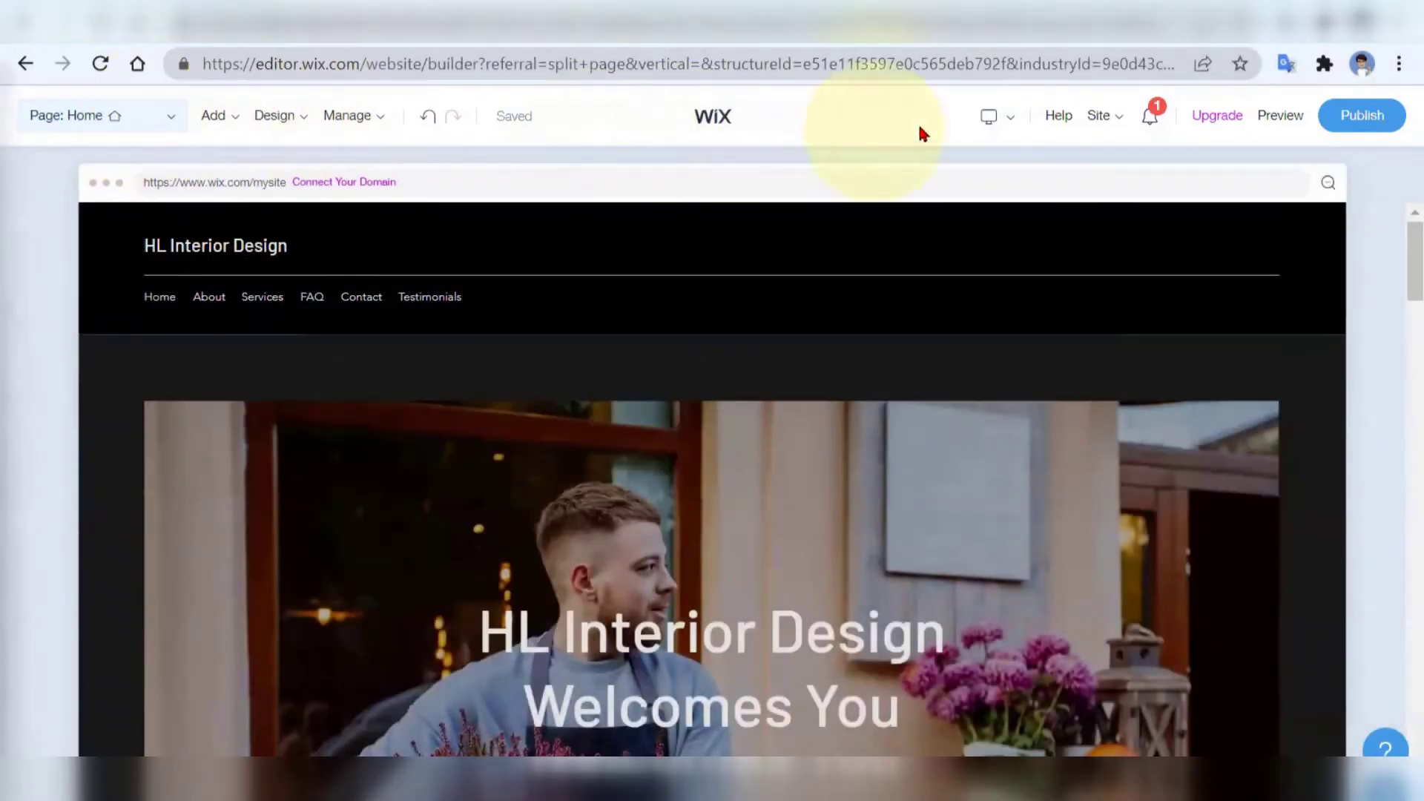
- Look through the About, Services, FAQ and Contact pages, returning to Services
{"action": "left_click", "coordinate": [170, 116]}
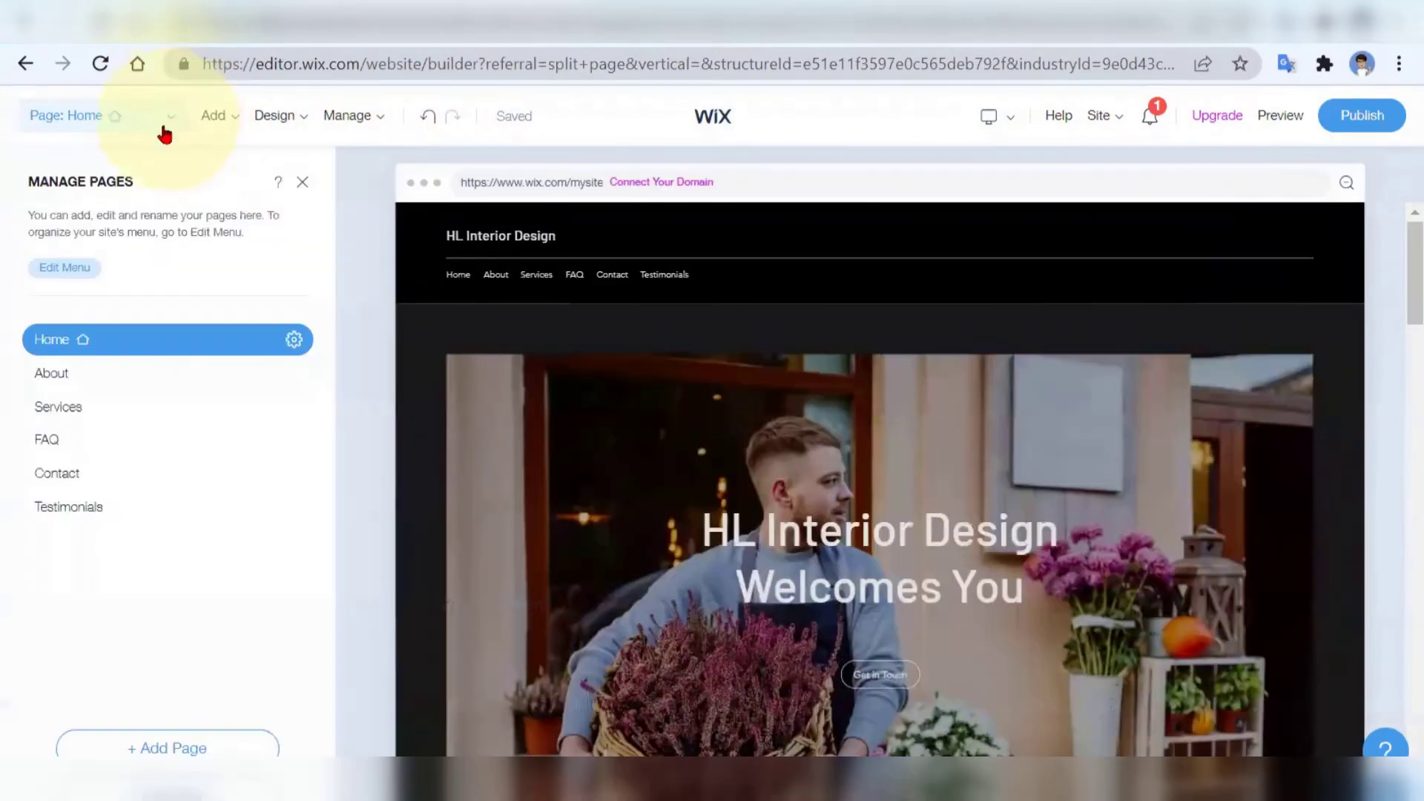
{"action": "left_click", "coordinate": [95, 384]}
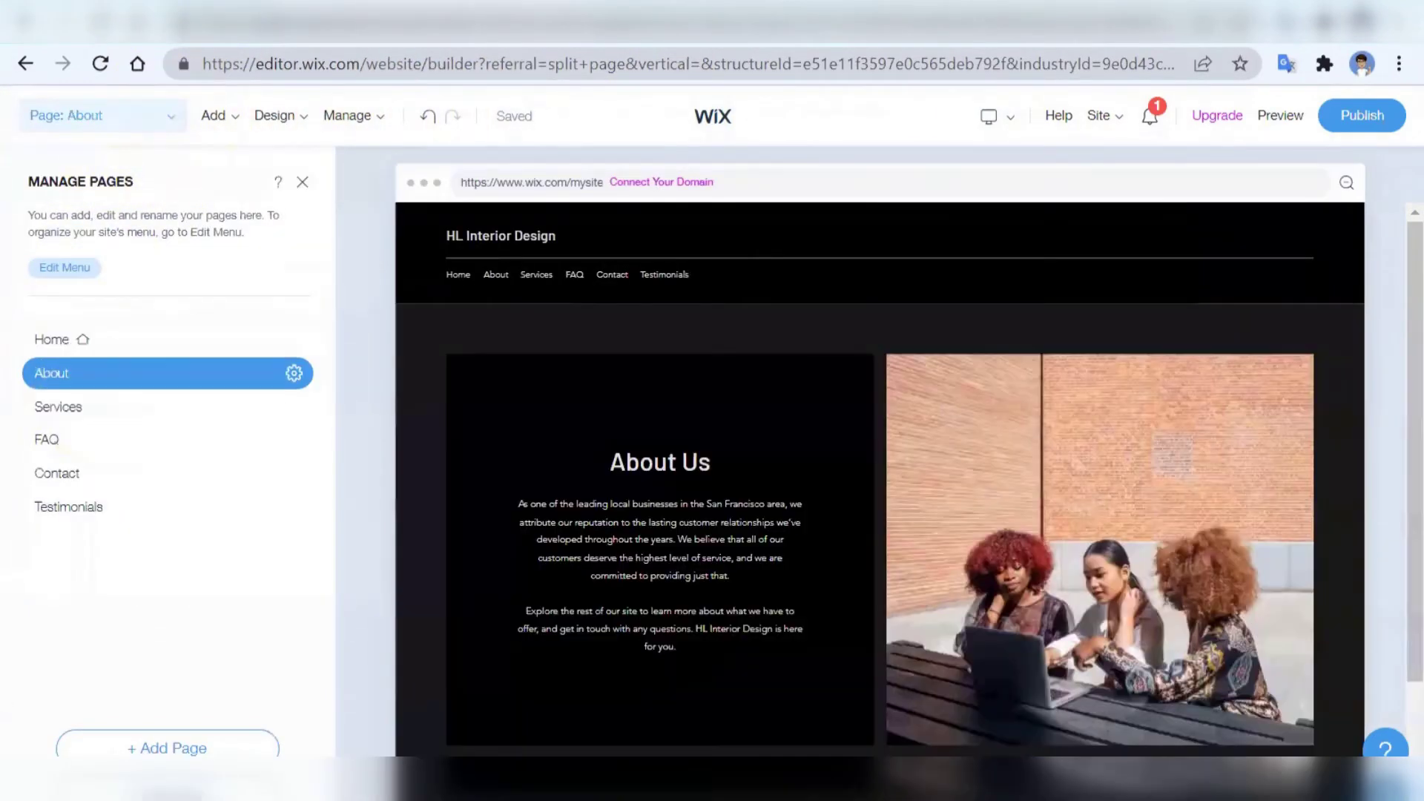
{"action": "left_click", "coordinate": [165, 415]}
{"action": "left_click", "coordinate": [205, 445]}
{"action": "left_click", "coordinate": [219, 486]}
{"action": "left_click", "coordinate": [228, 407]}
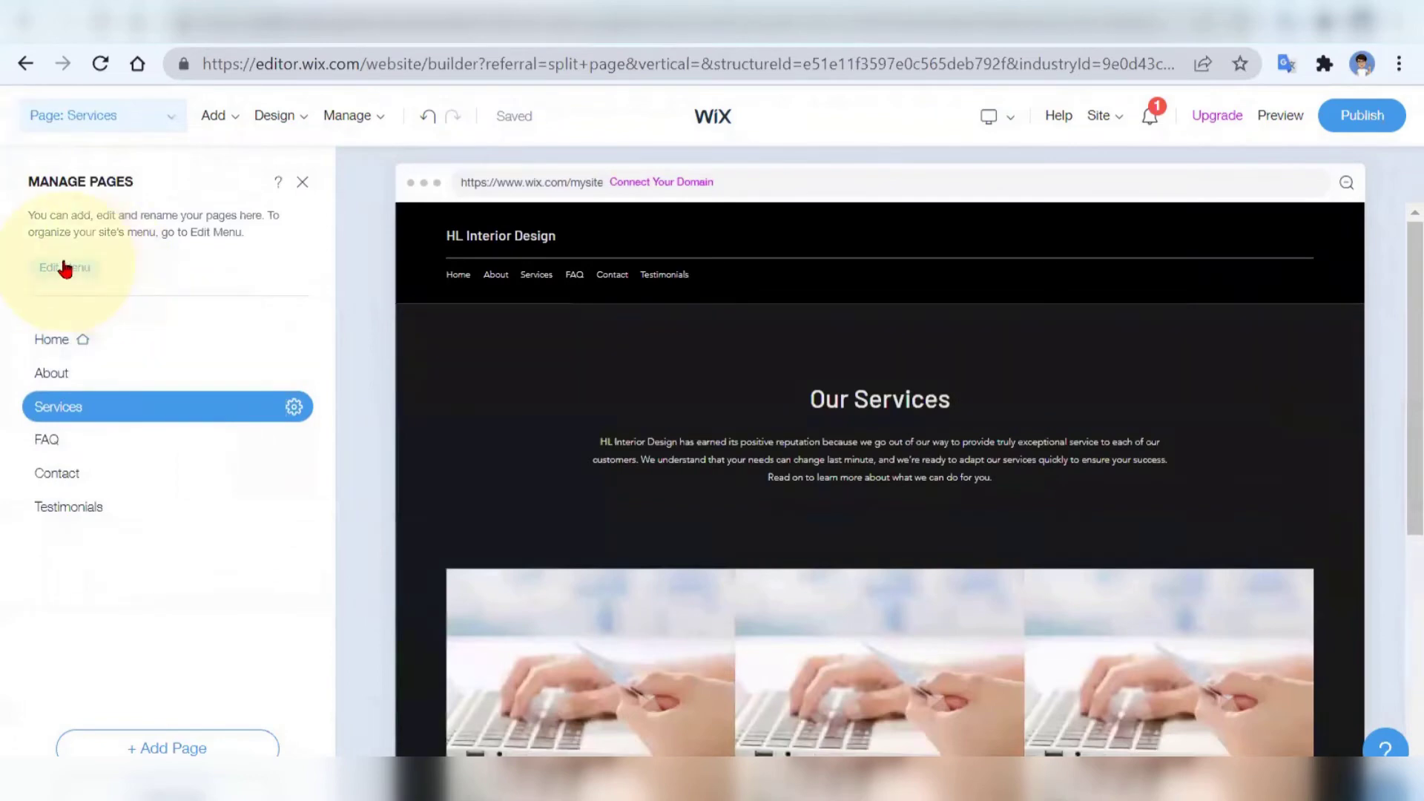
- Try dragging Services above About in the navigation menu editor
{"action": "left_click", "coordinate": [62, 267]}
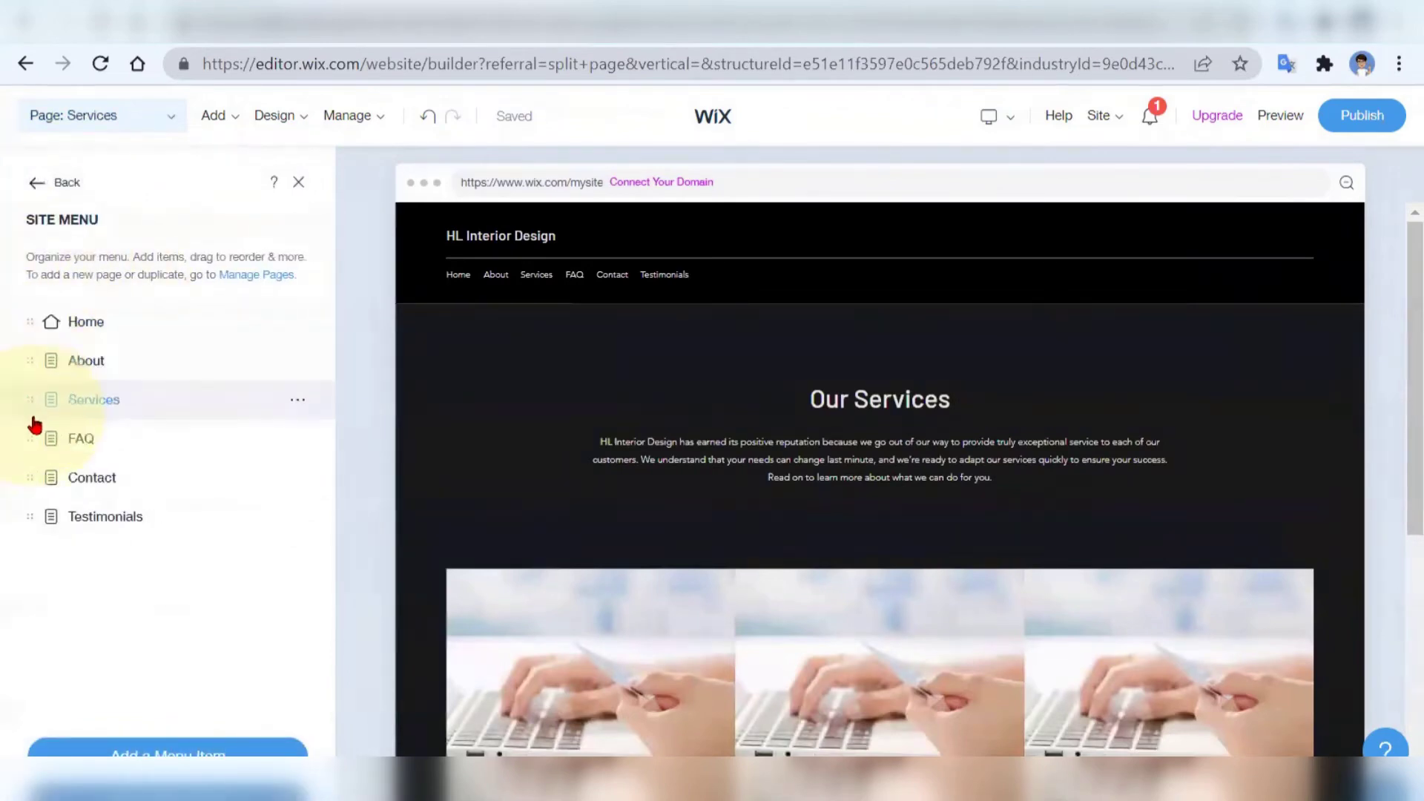
{"action": "left_click_drag", "start_coordinate": [31, 404], "coordinate": [37, 359]}
{"action": "left_click", "coordinate": [38, 183]}
- Rename the Services page keeping the name Services, then show the Add Page options
{"action": "left_click", "coordinate": [182, 116]}
{"action": "left_click", "coordinate": [298, 407]}
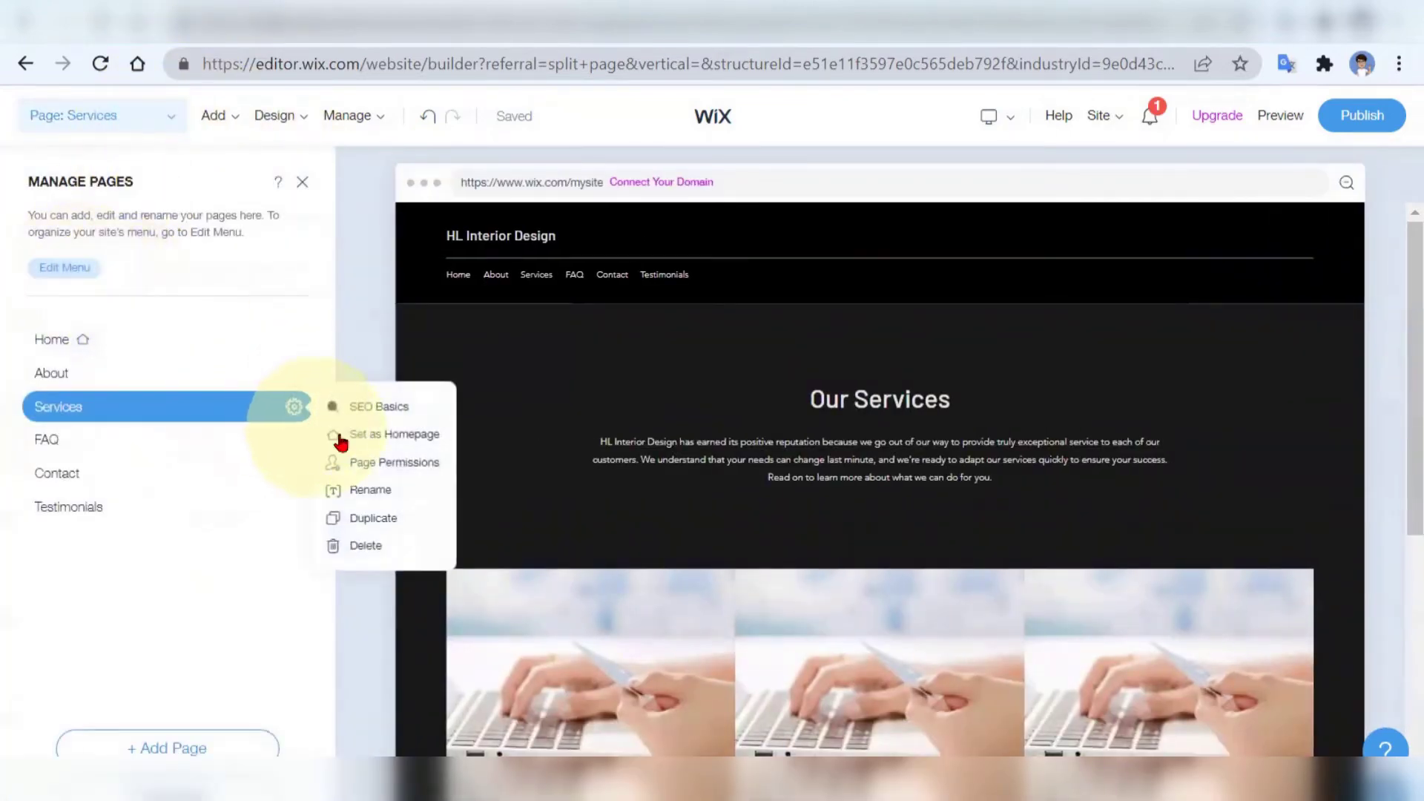
{"action": "left_click", "coordinate": [364, 497]}
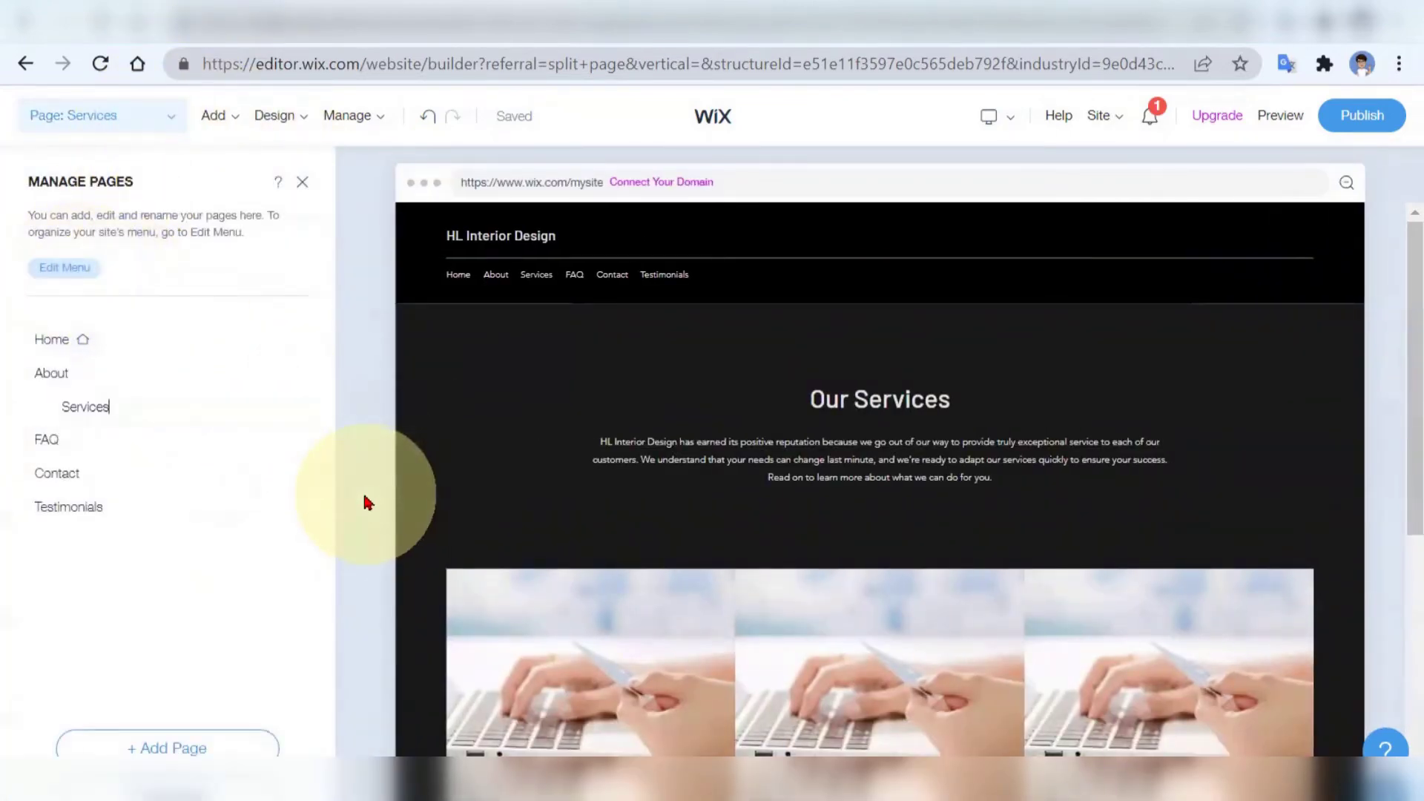
{"action": "key", "text": "Return"}
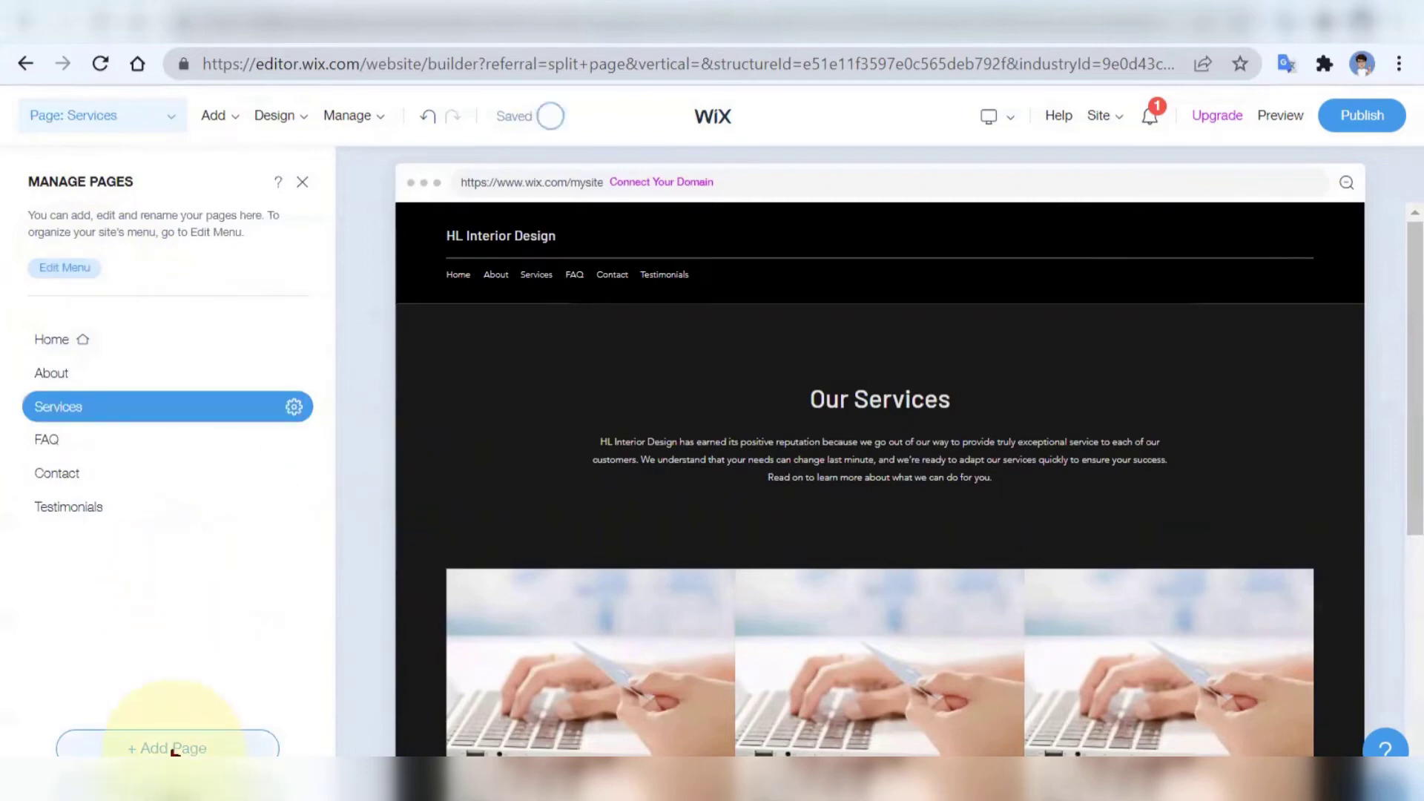
{"action": "left_click", "coordinate": [174, 747]}
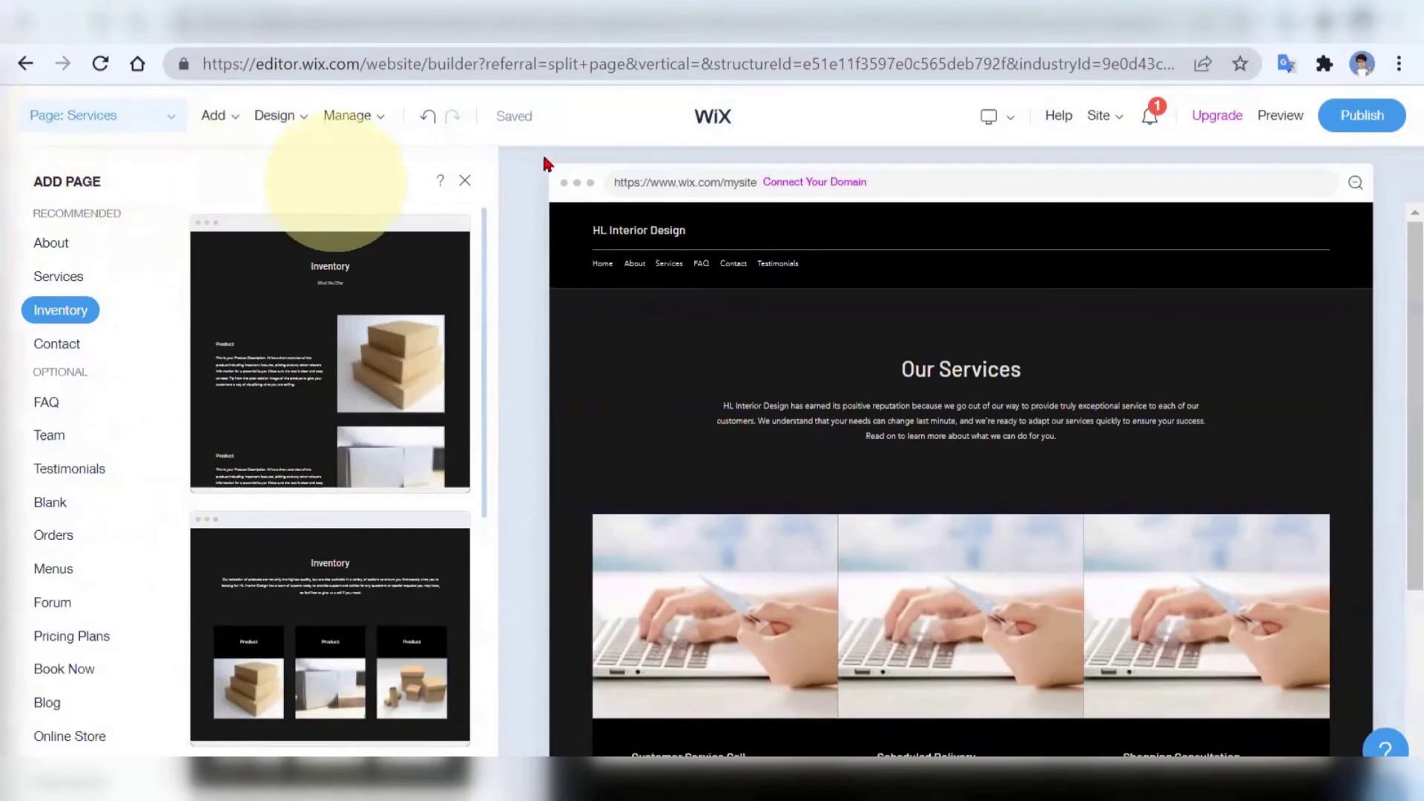
- Close the page templates and browse the Add panel's Section, Page and Apps options
{"action": "left_click", "coordinate": [465, 180]}
{"action": "left_click", "coordinate": [236, 114]}
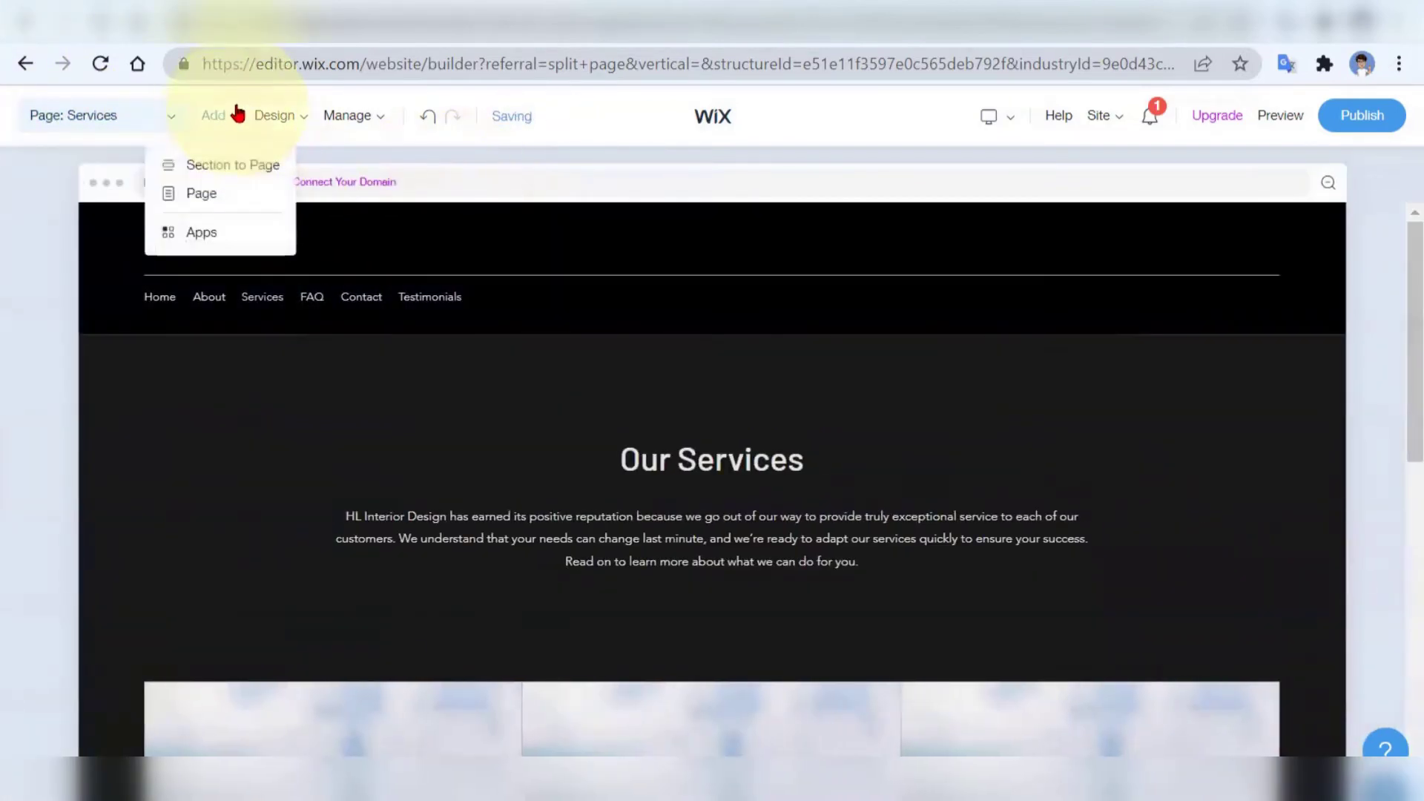
{"action": "left_click", "coordinate": [239, 170]}
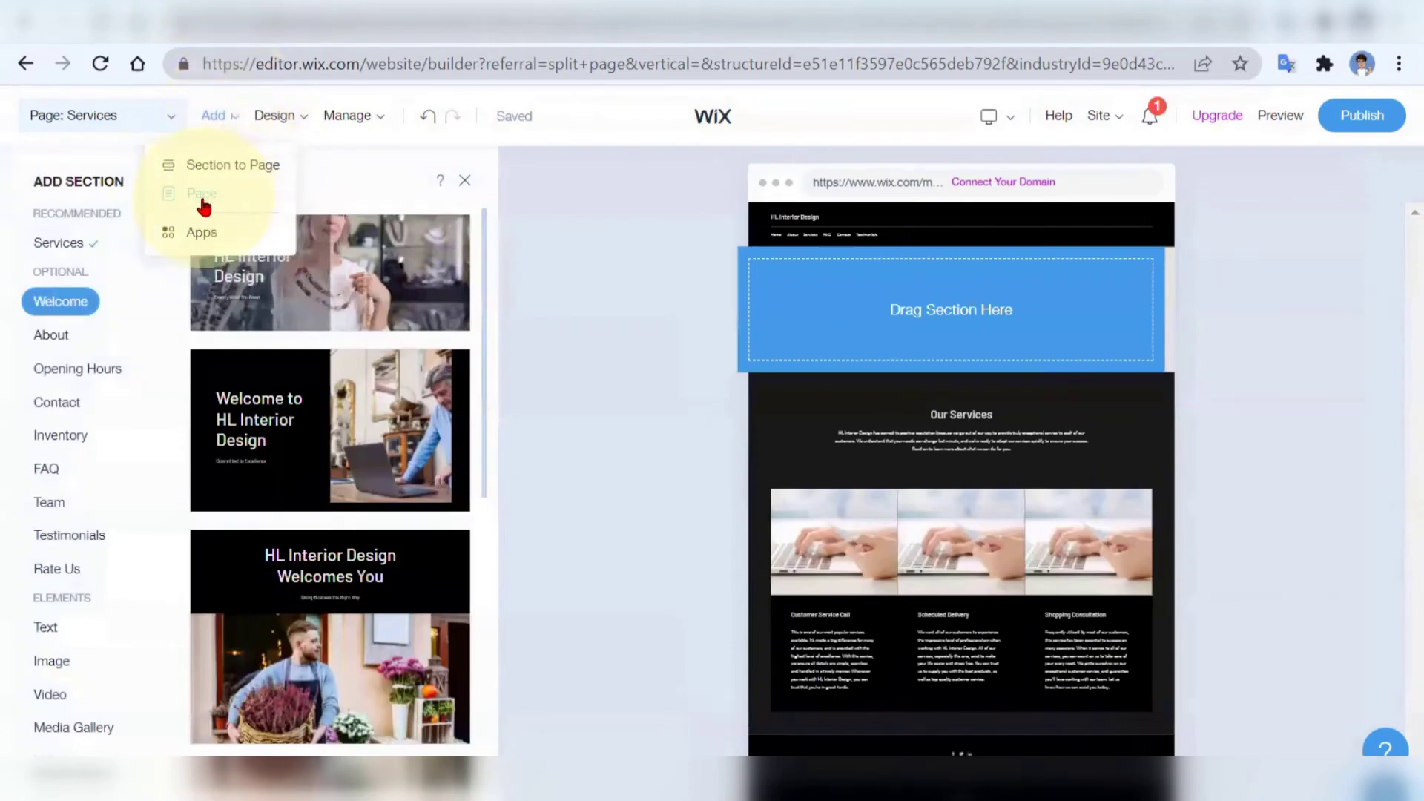
{"action": "left_click", "coordinate": [202, 198]}
{"action": "left_click", "coordinate": [208, 234]}
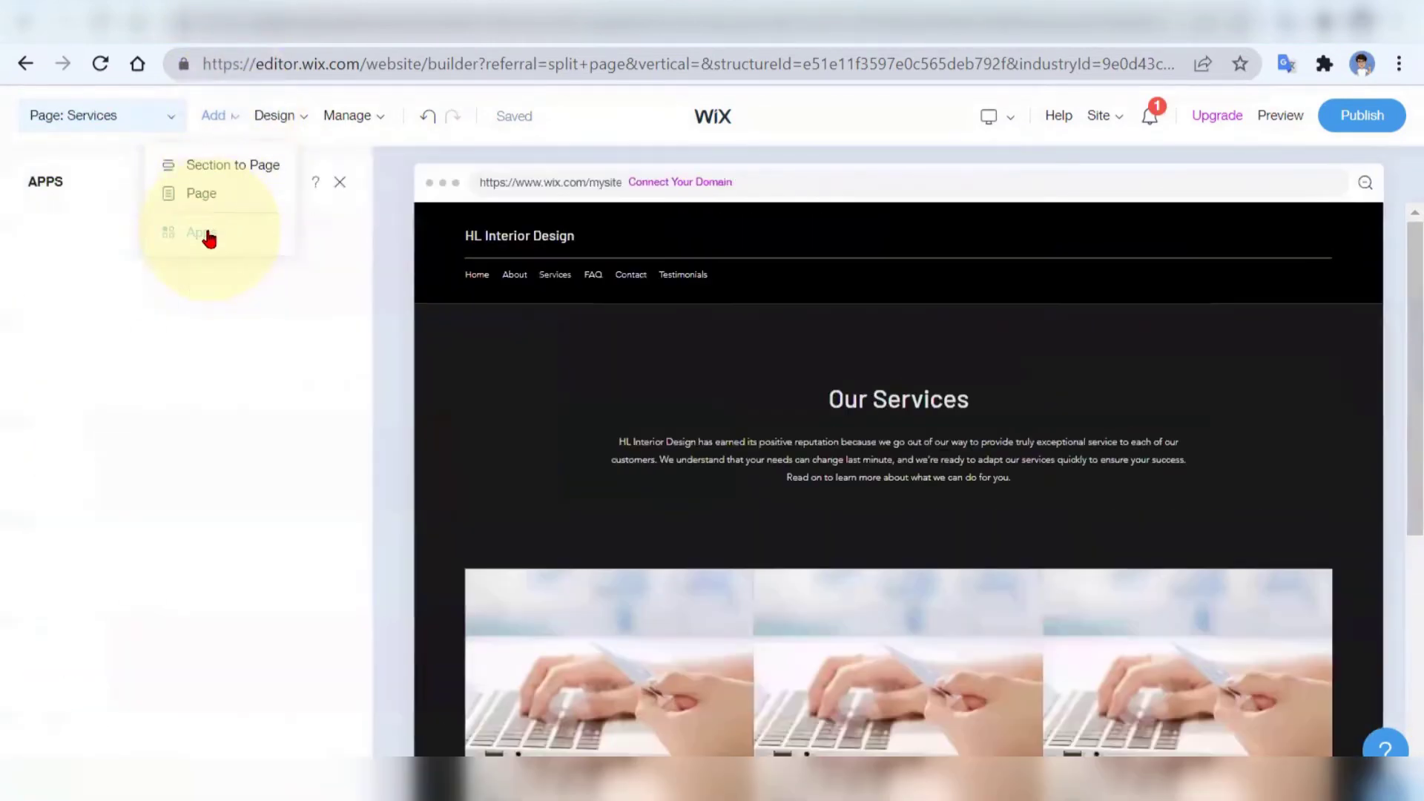
{"action": "scroll", "coordinate": [211, 311], "scroll_direction": "down", "scroll_amount": 3}
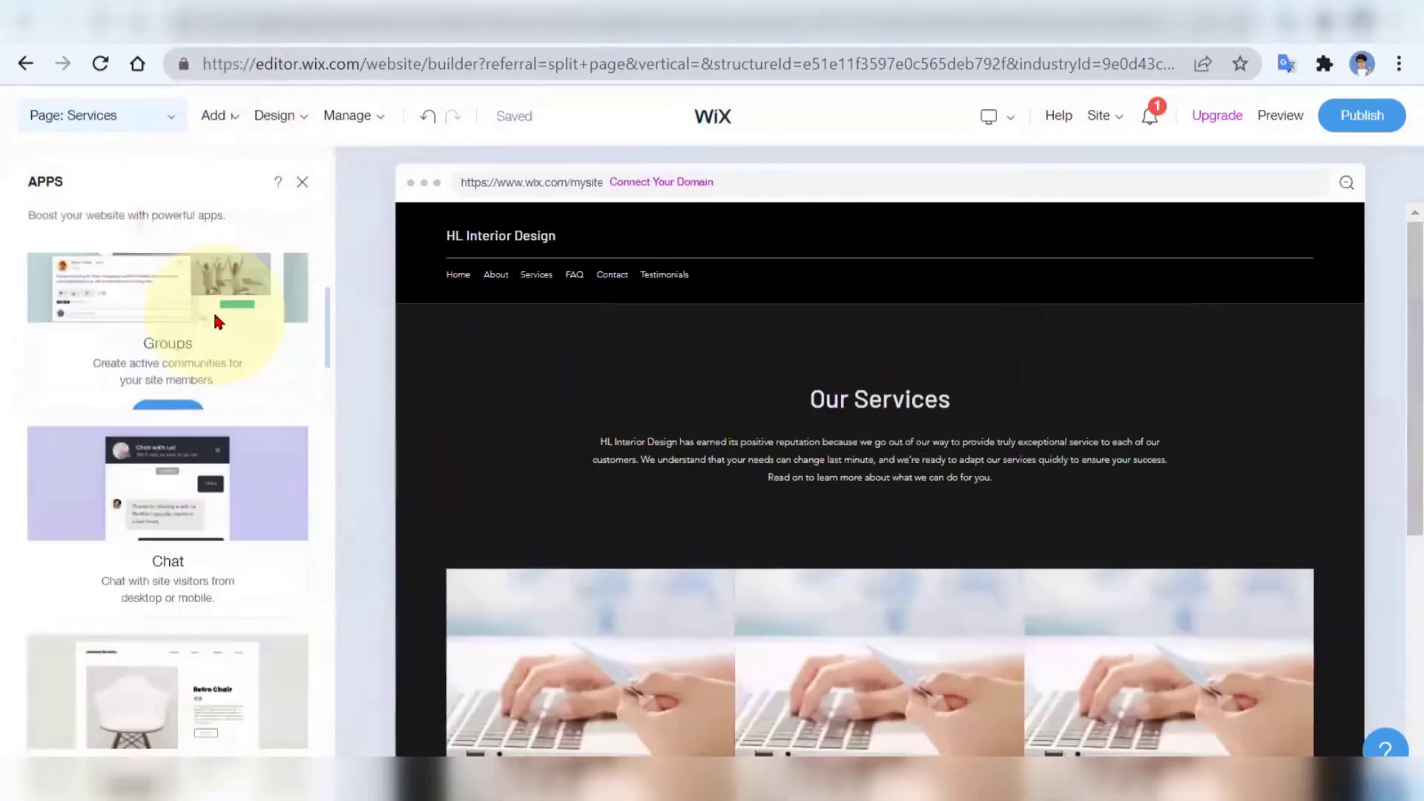
{"action": "scroll", "coordinate": [215, 320], "scroll_direction": "down", "scroll_amount": 8}
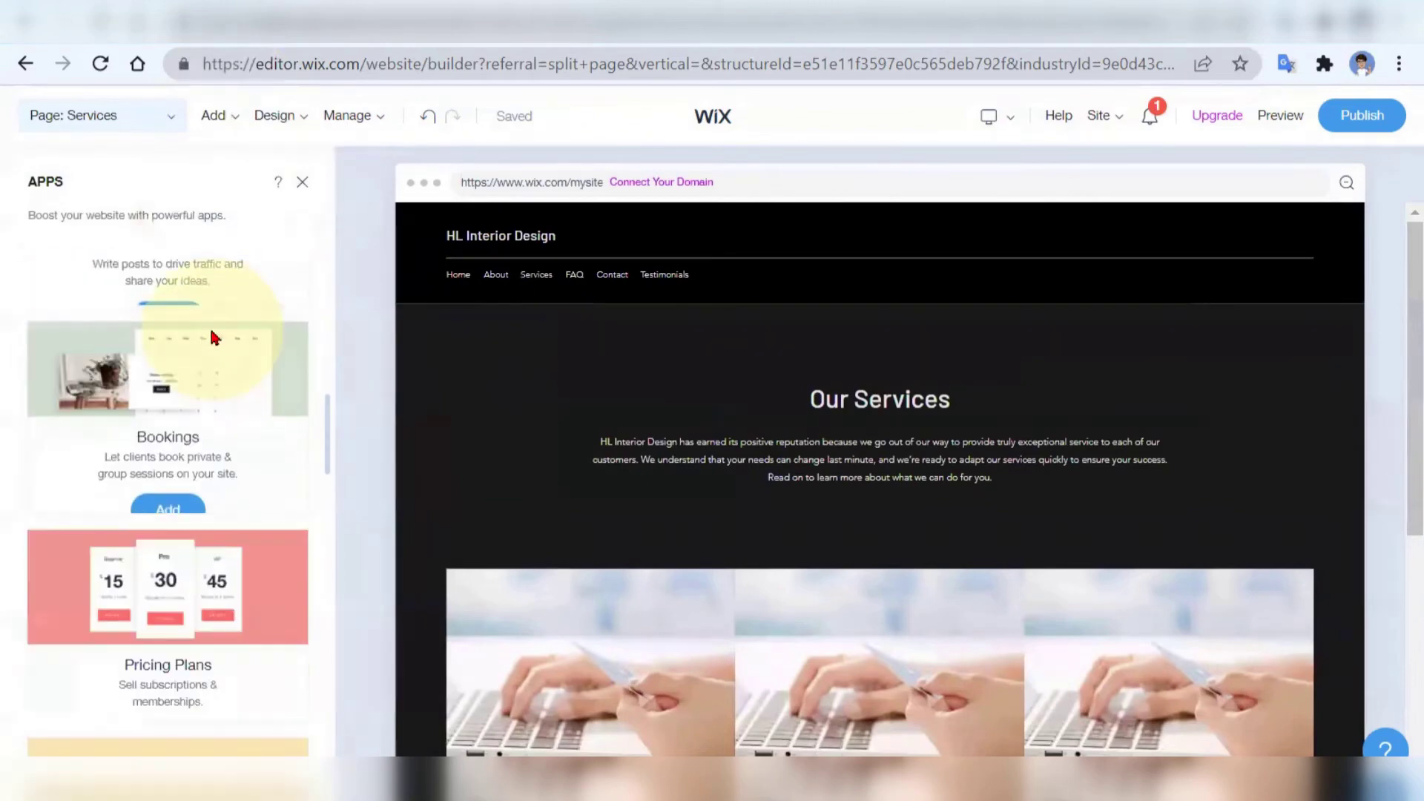
{"action": "scroll", "coordinate": [211, 334], "scroll_direction": "up", "scroll_amount": 8}
{"action": "mouse_move", "coordinate": [299, 118]}
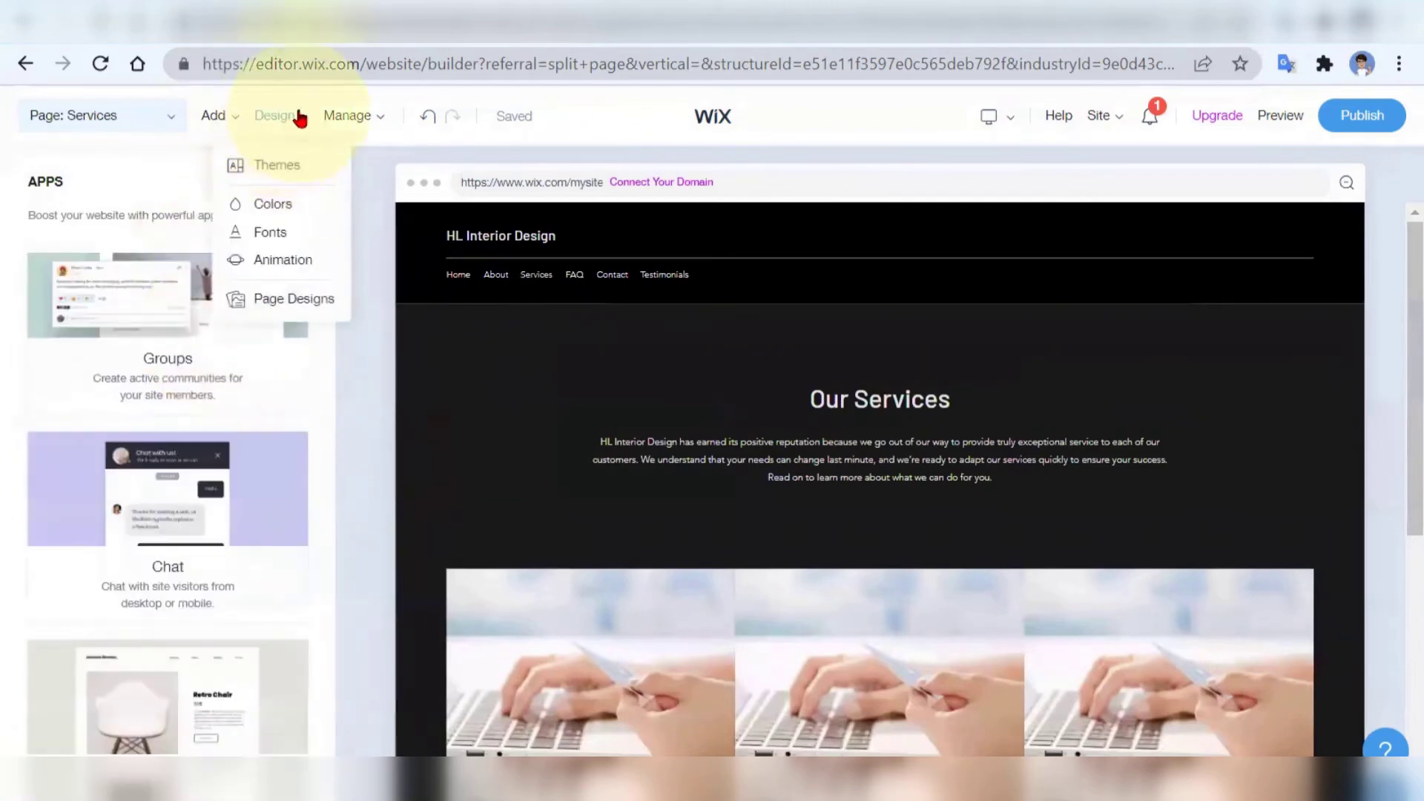
- Browse Design's Themes, Colors, Fonts, Animation and Page Designs, closing layouts without applying one
{"action": "left_click", "coordinate": [286, 164]}
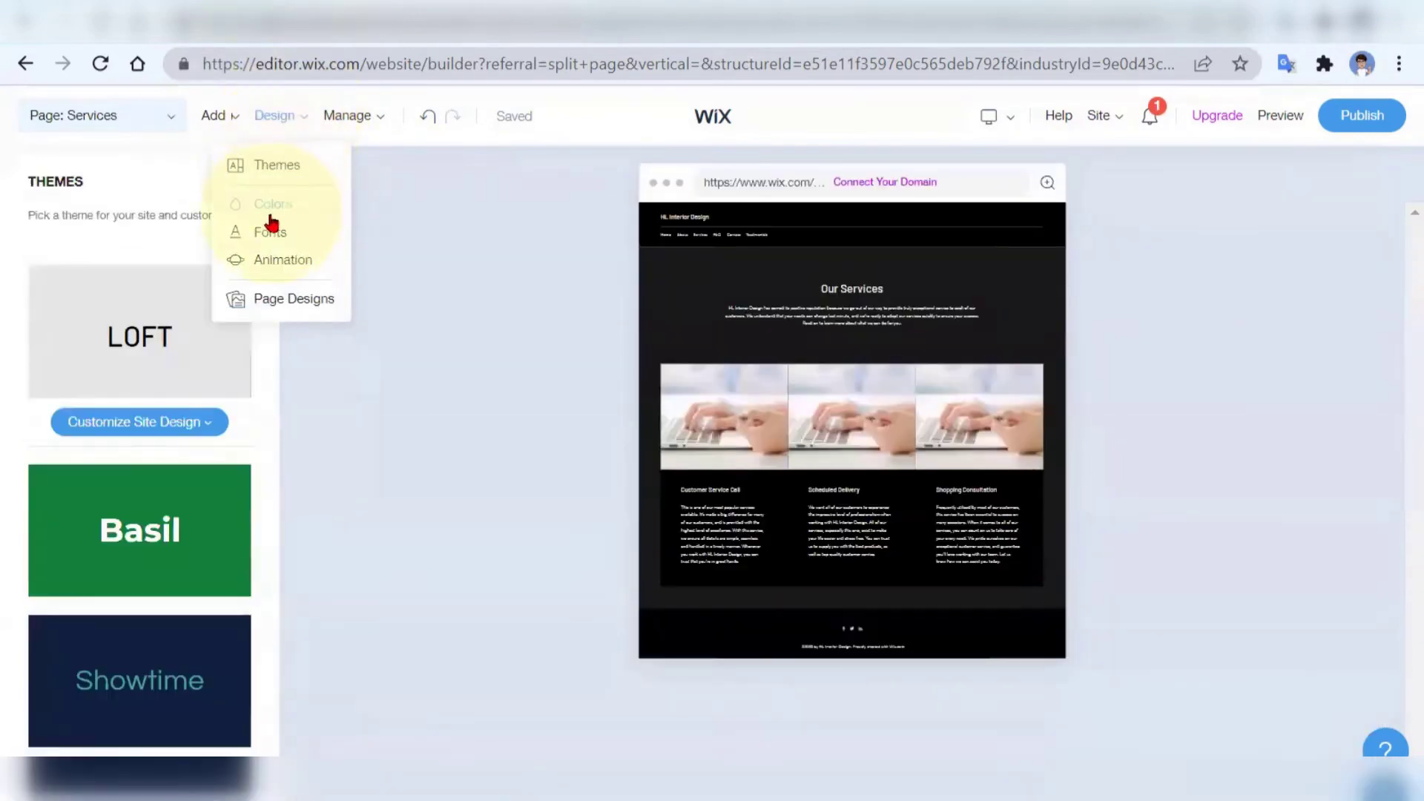
{"action": "left_click", "coordinate": [272, 204]}
{"action": "left_click", "coordinate": [270, 231]}
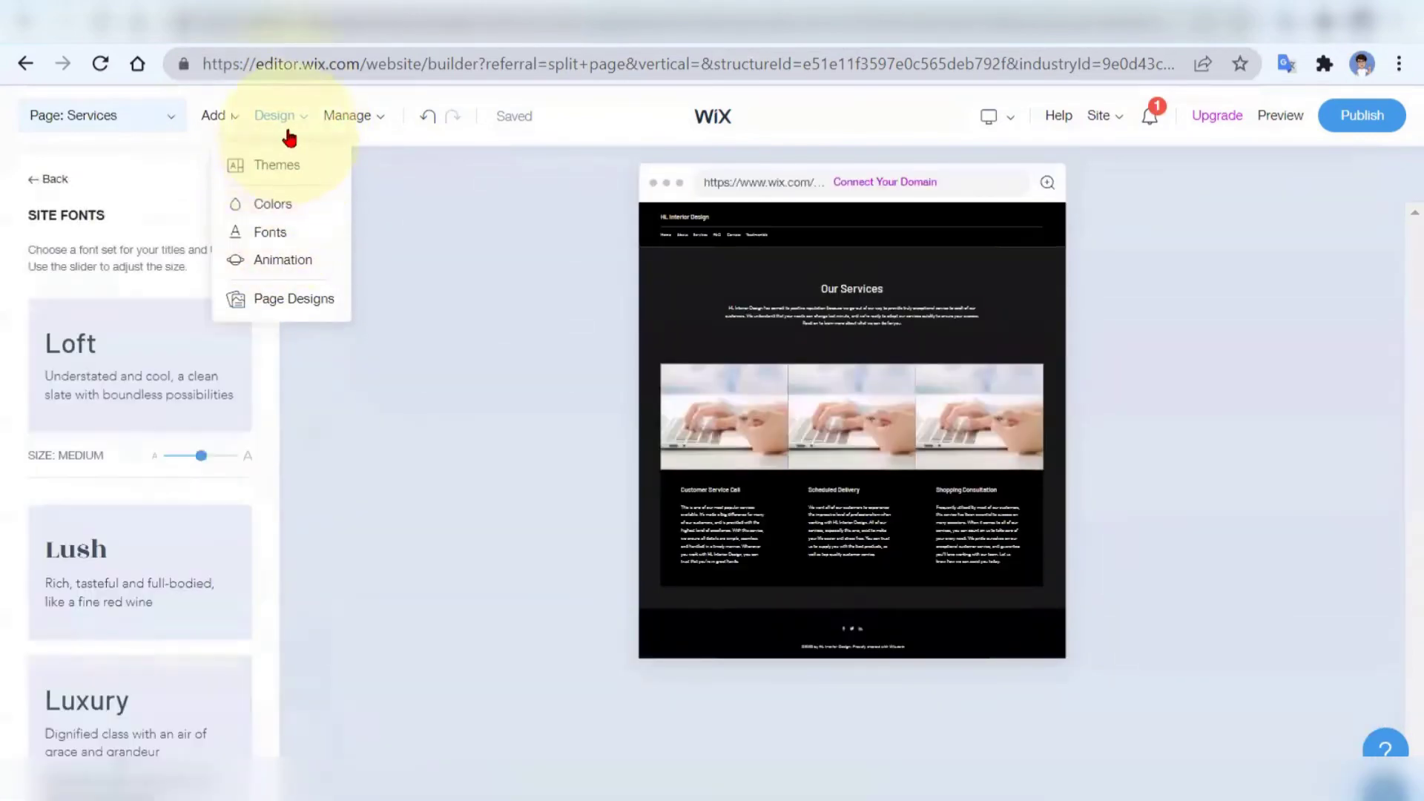
{"action": "left_click", "coordinate": [288, 208]}
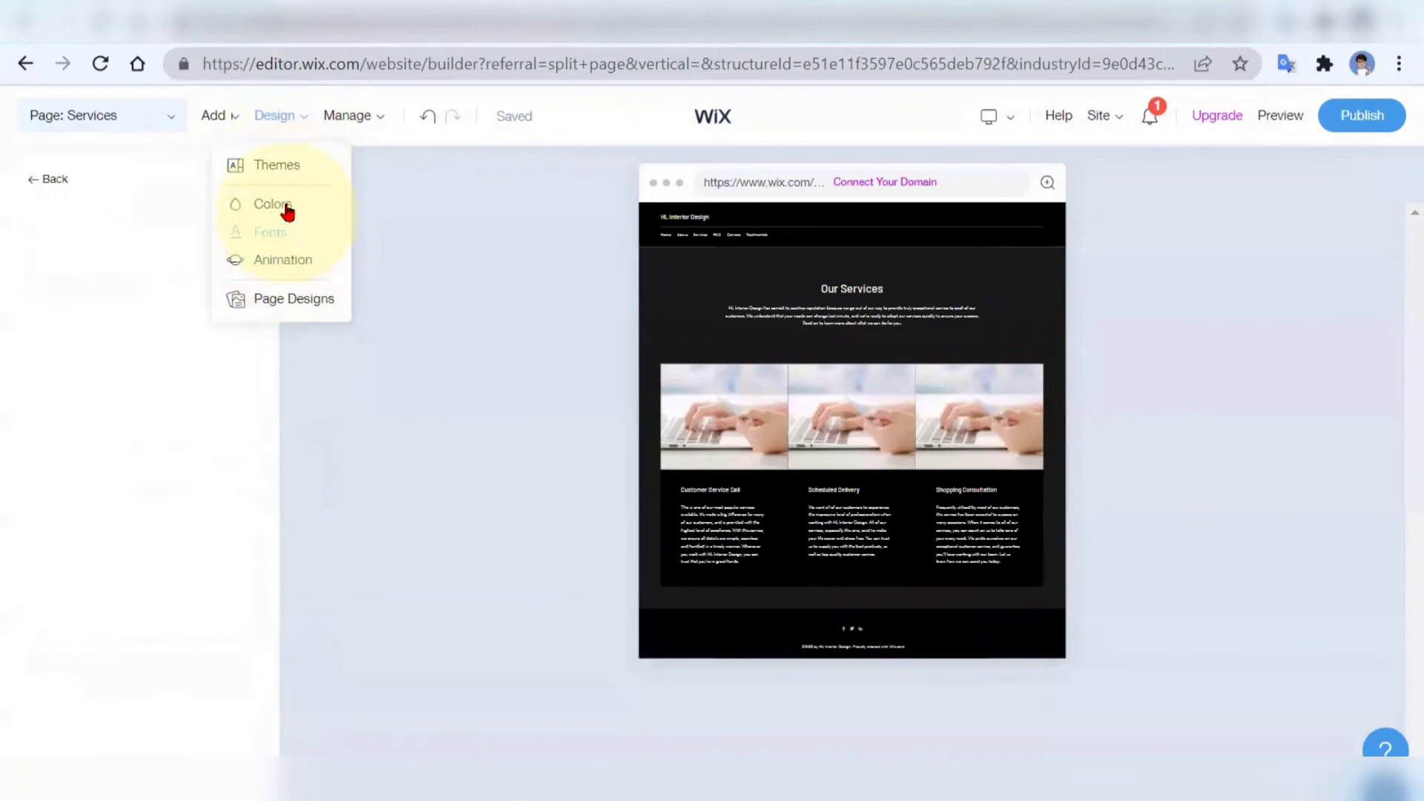
{"action": "left_click", "coordinate": [281, 301]}
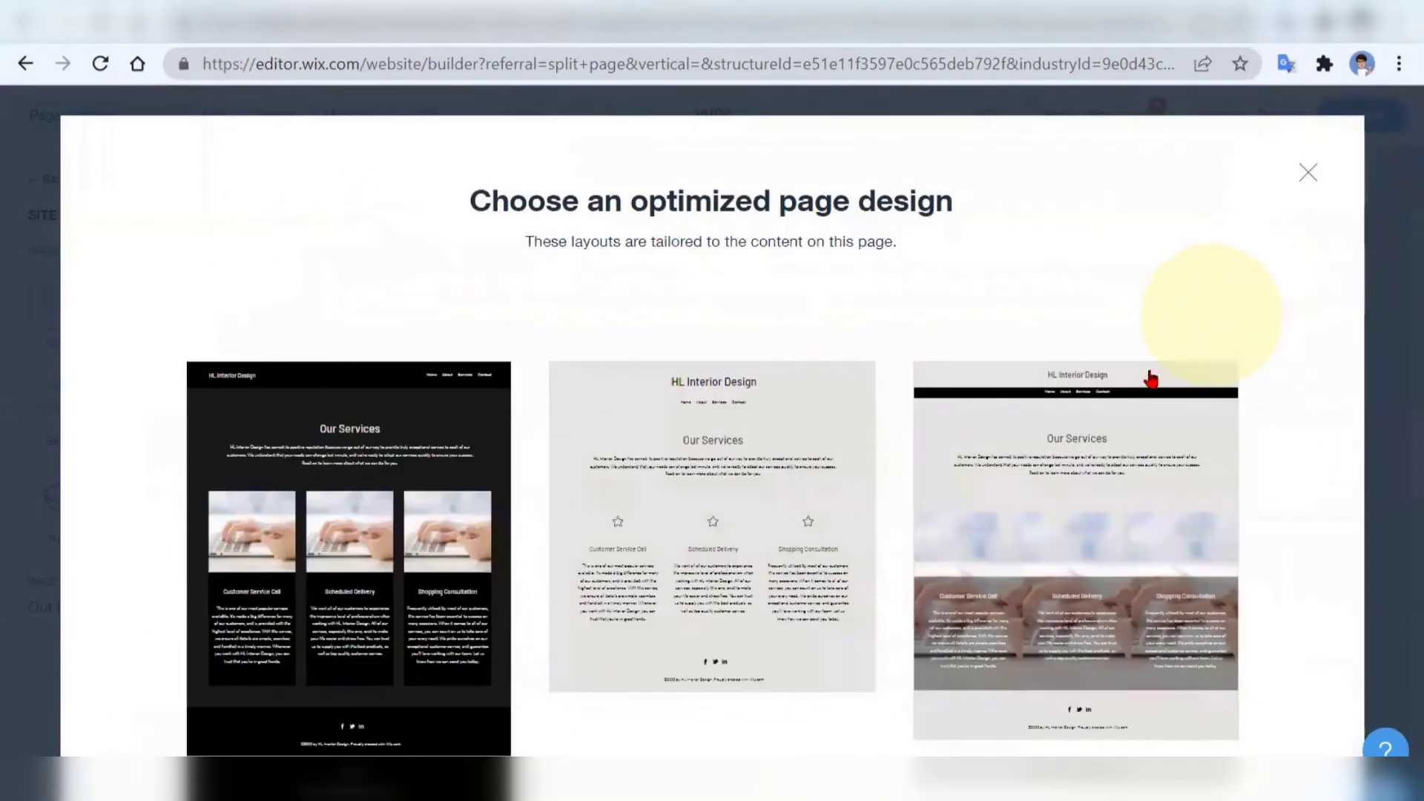
{"action": "mouse_move", "coordinate": [1148, 387]}
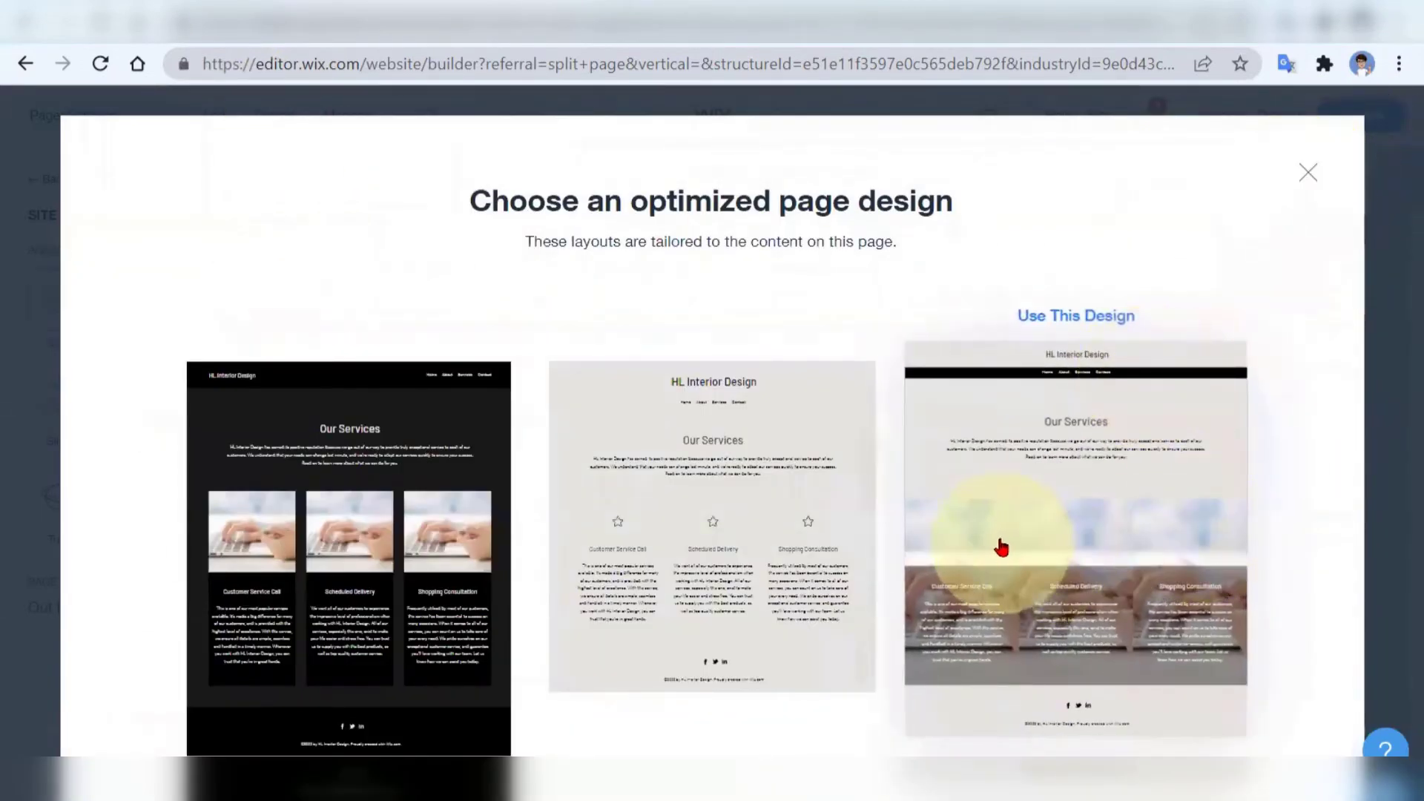
{"action": "left_click", "coordinate": [1308, 174]}
- Explore the LOFT theme's customization and colour settings, then dismiss them unchanged
{"action": "mouse_move", "coordinate": [274, 117]}
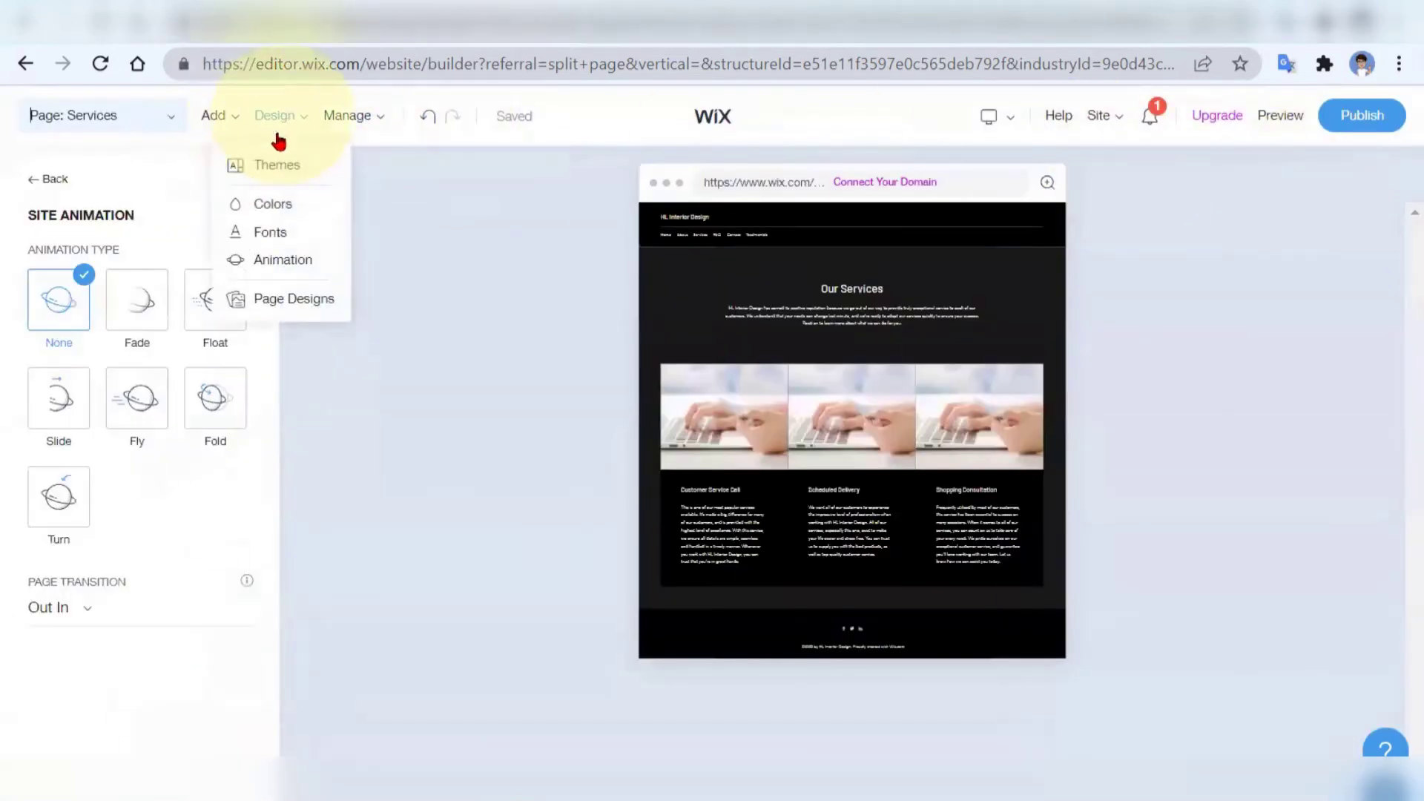
{"action": "left_click", "coordinate": [273, 168]}
{"action": "left_click", "coordinate": [119, 422]}
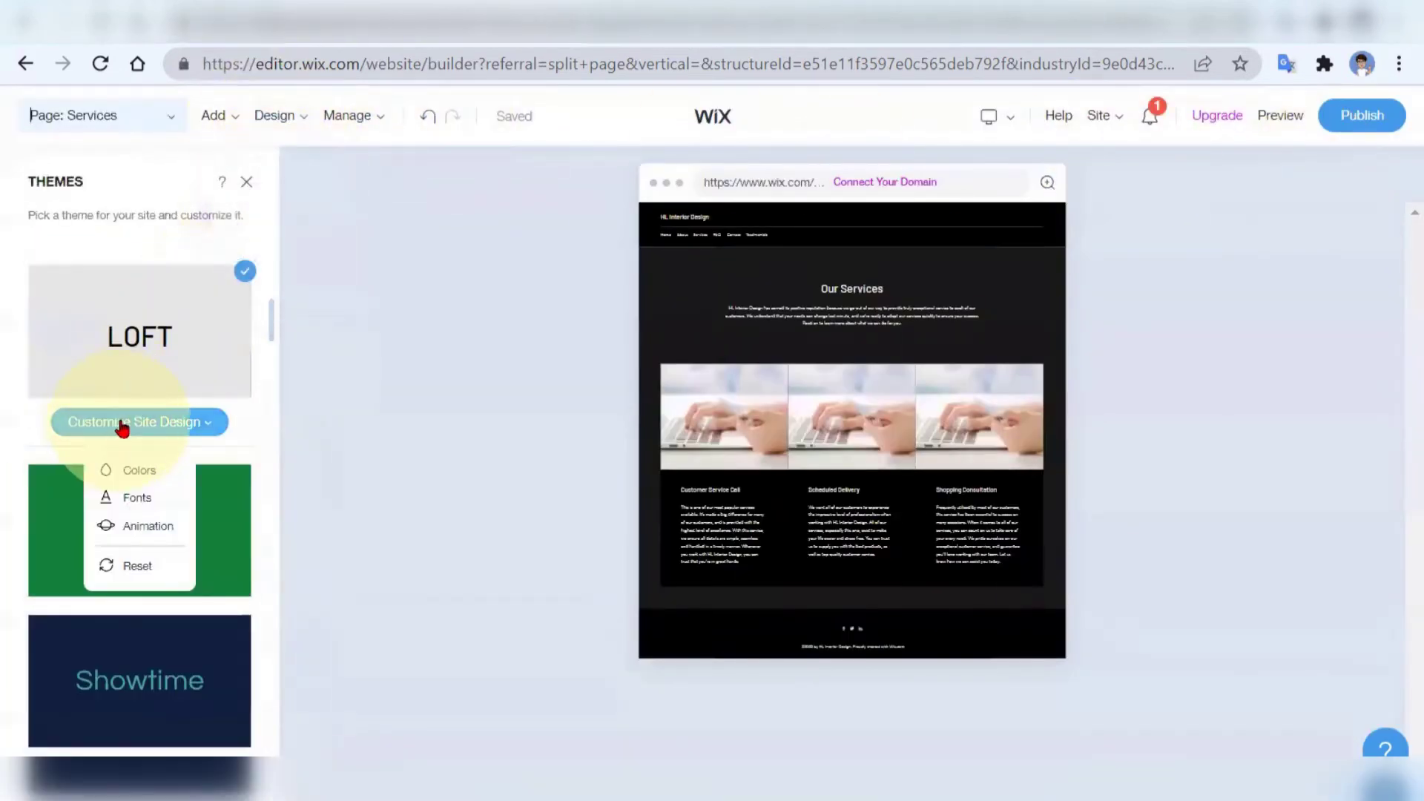
{"action": "left_click", "coordinate": [139, 474]}
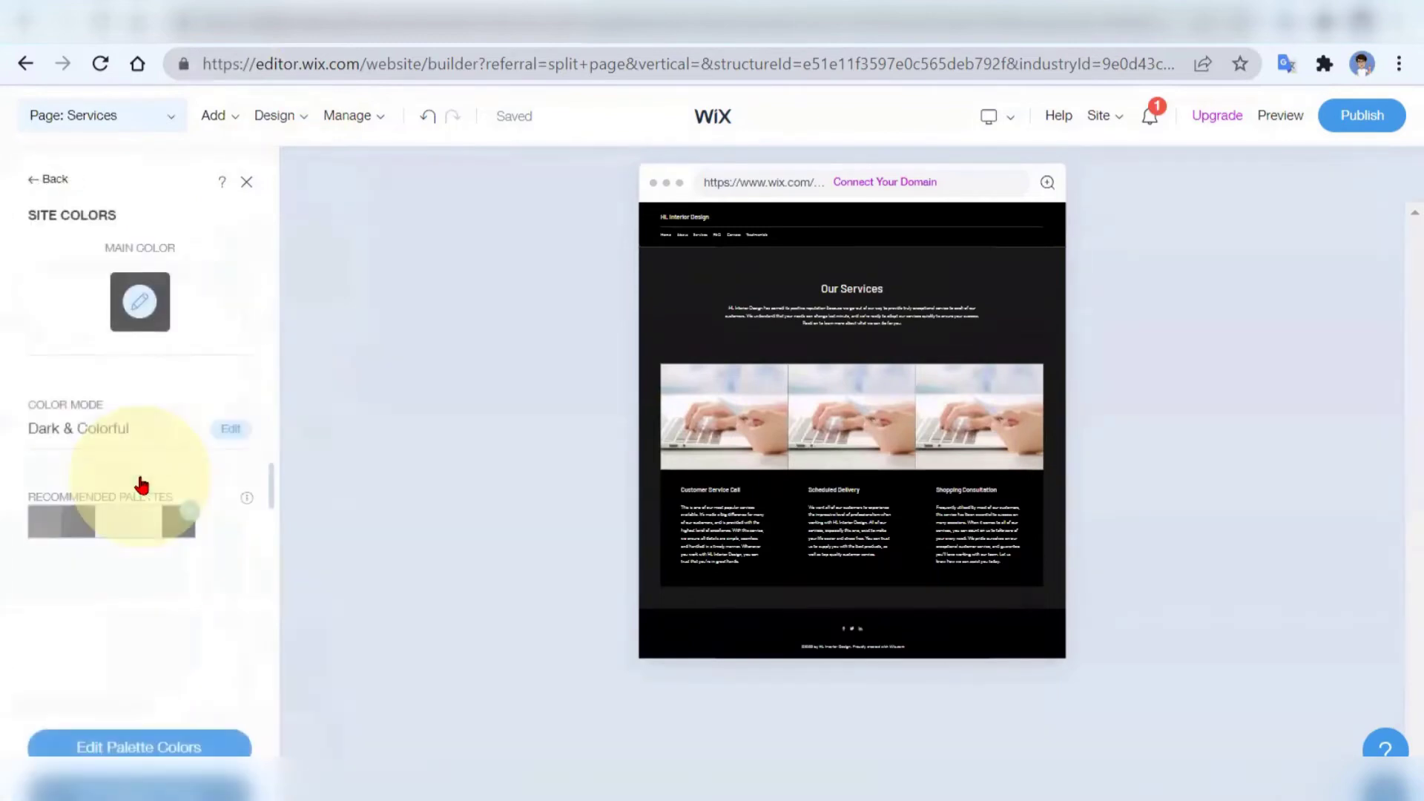
{"action": "left_click", "coordinate": [32, 185]}
{"action": "left_click", "coordinate": [134, 423]}
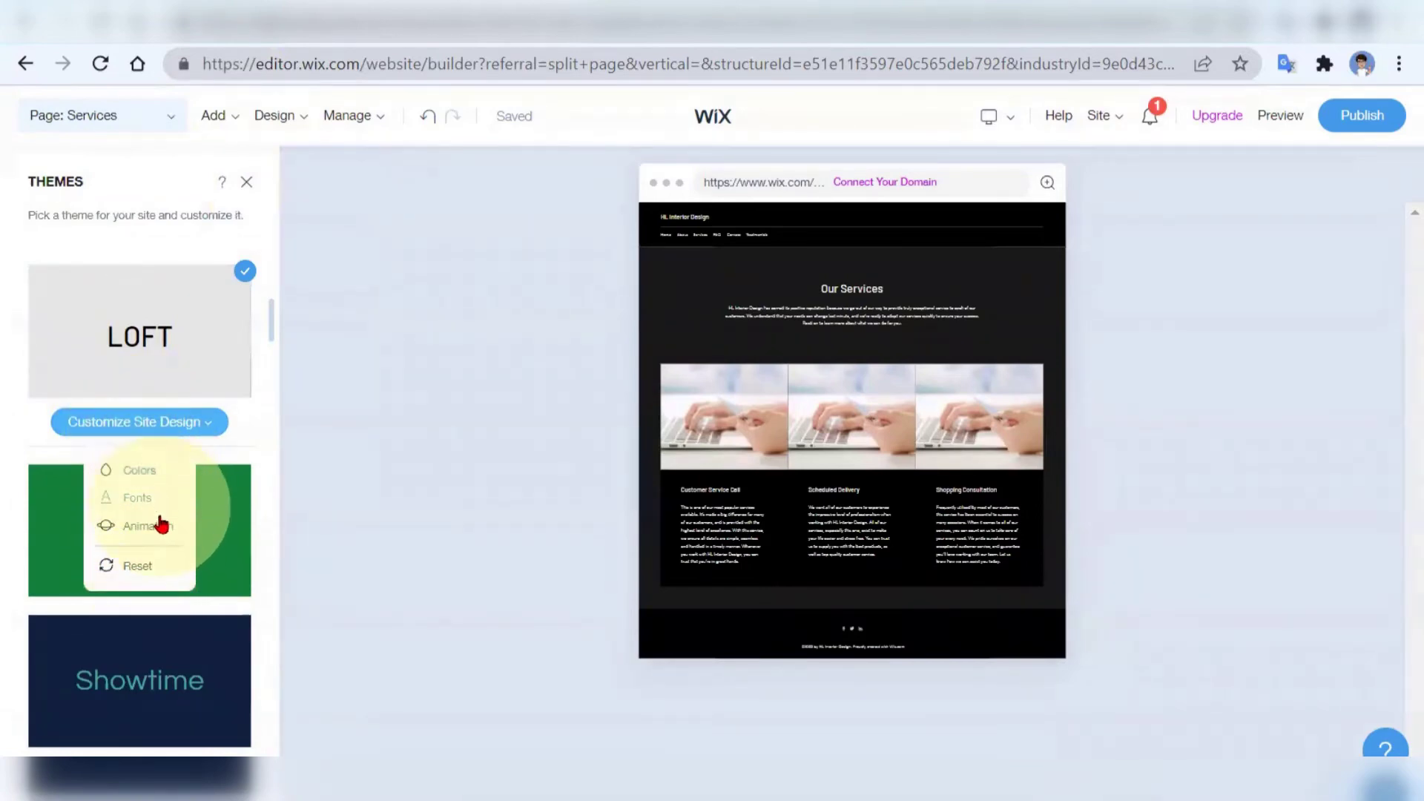
{"action": "left_click", "coordinate": [224, 304]}
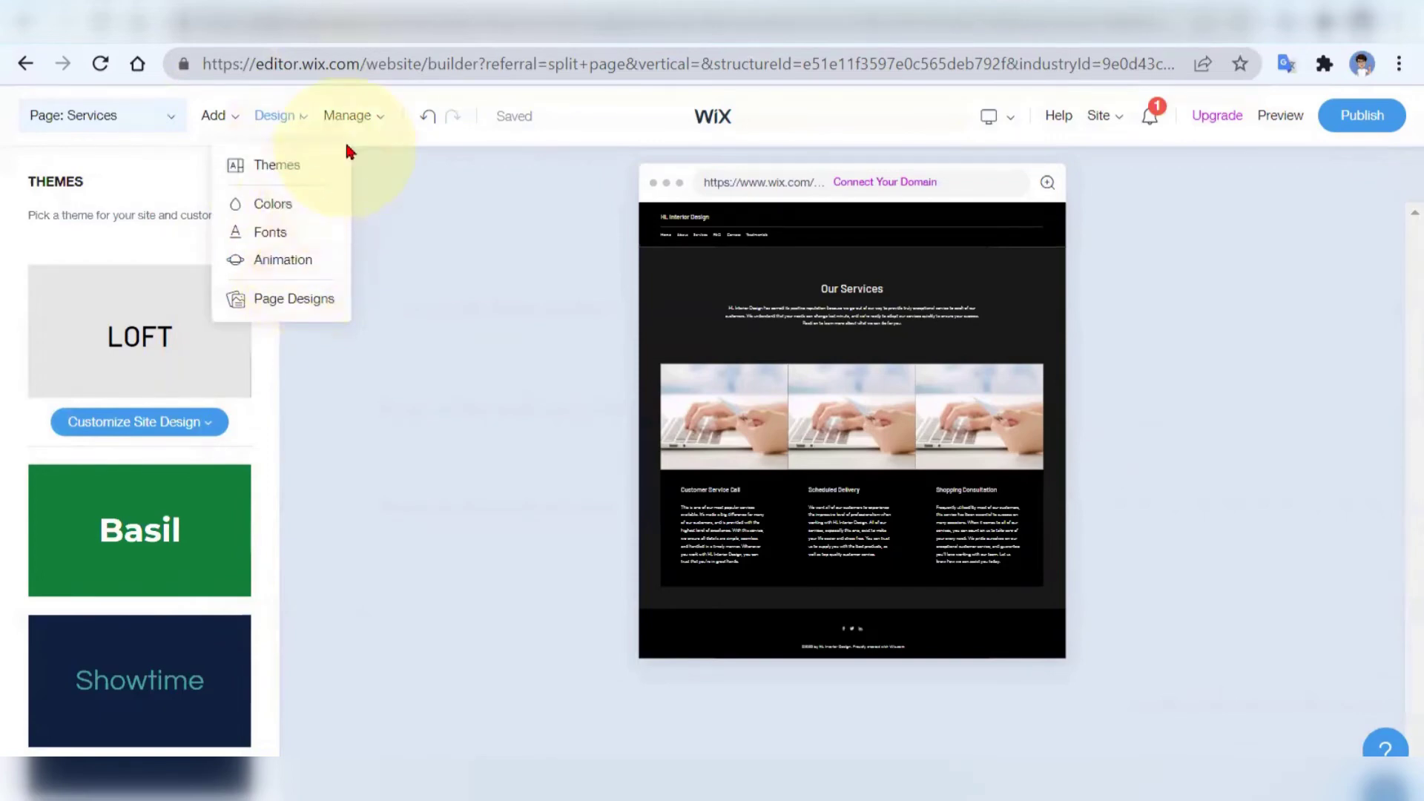
{"action": "left_click", "coordinate": [360, 120]}
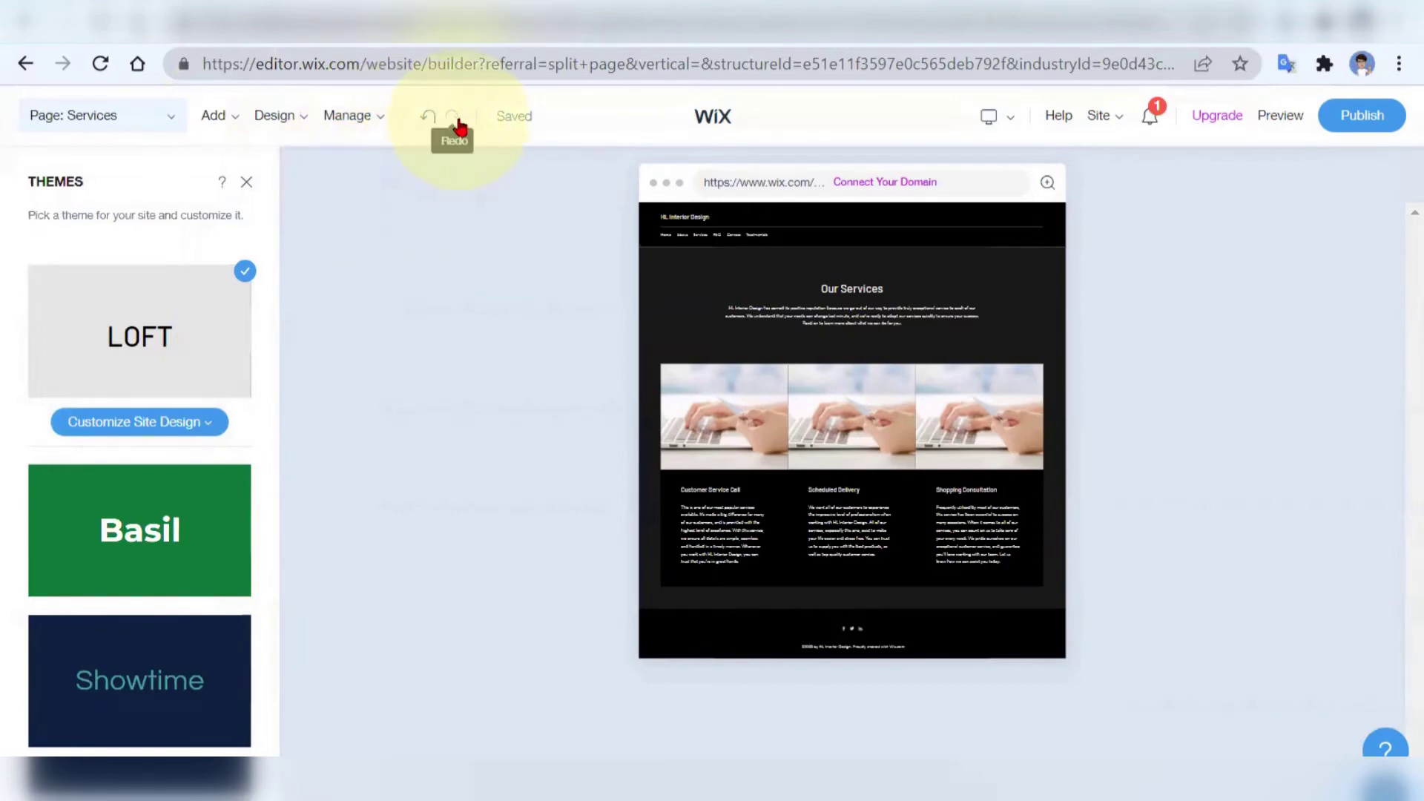
{"action": "mouse_move", "coordinate": [504, 130]}
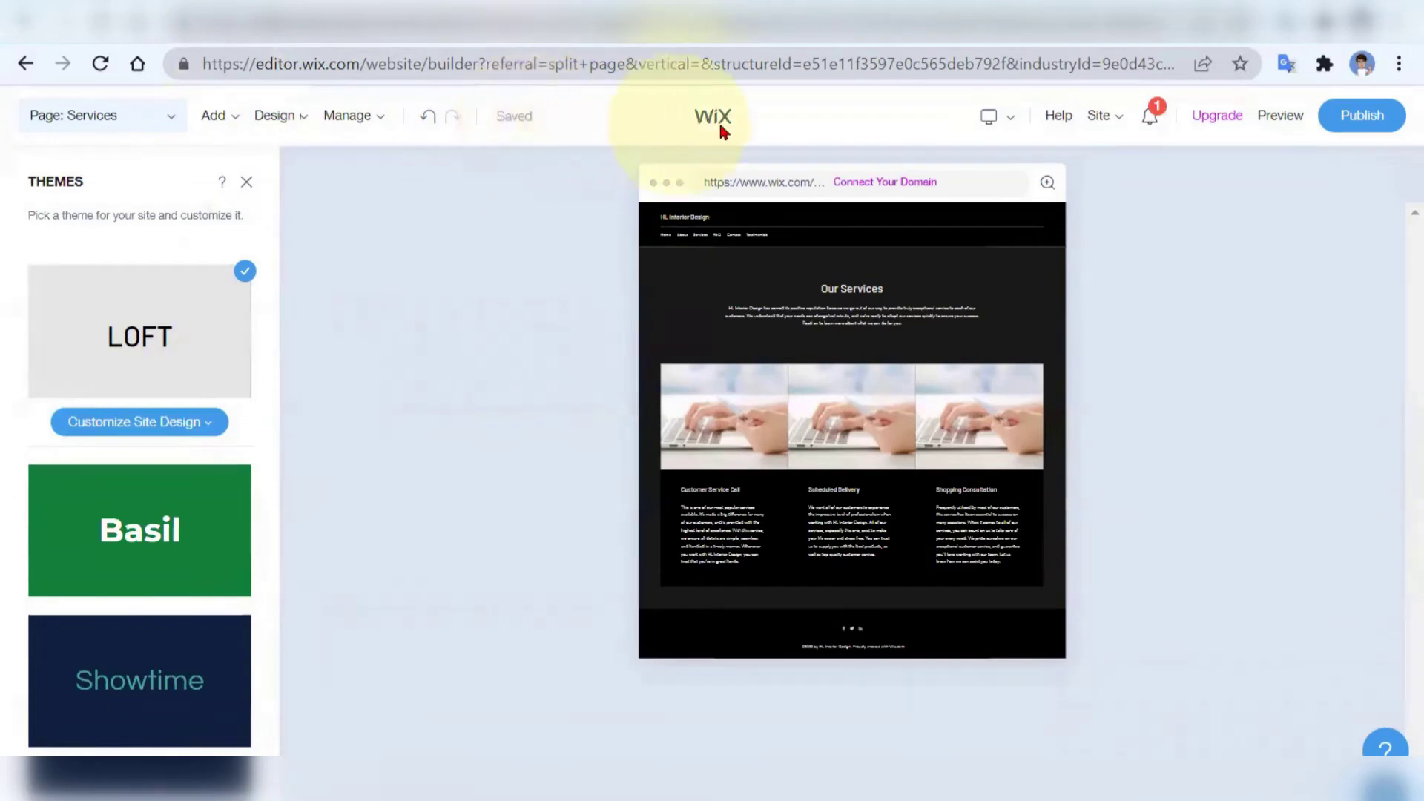
{"action": "mouse_move", "coordinate": [1013, 128]}
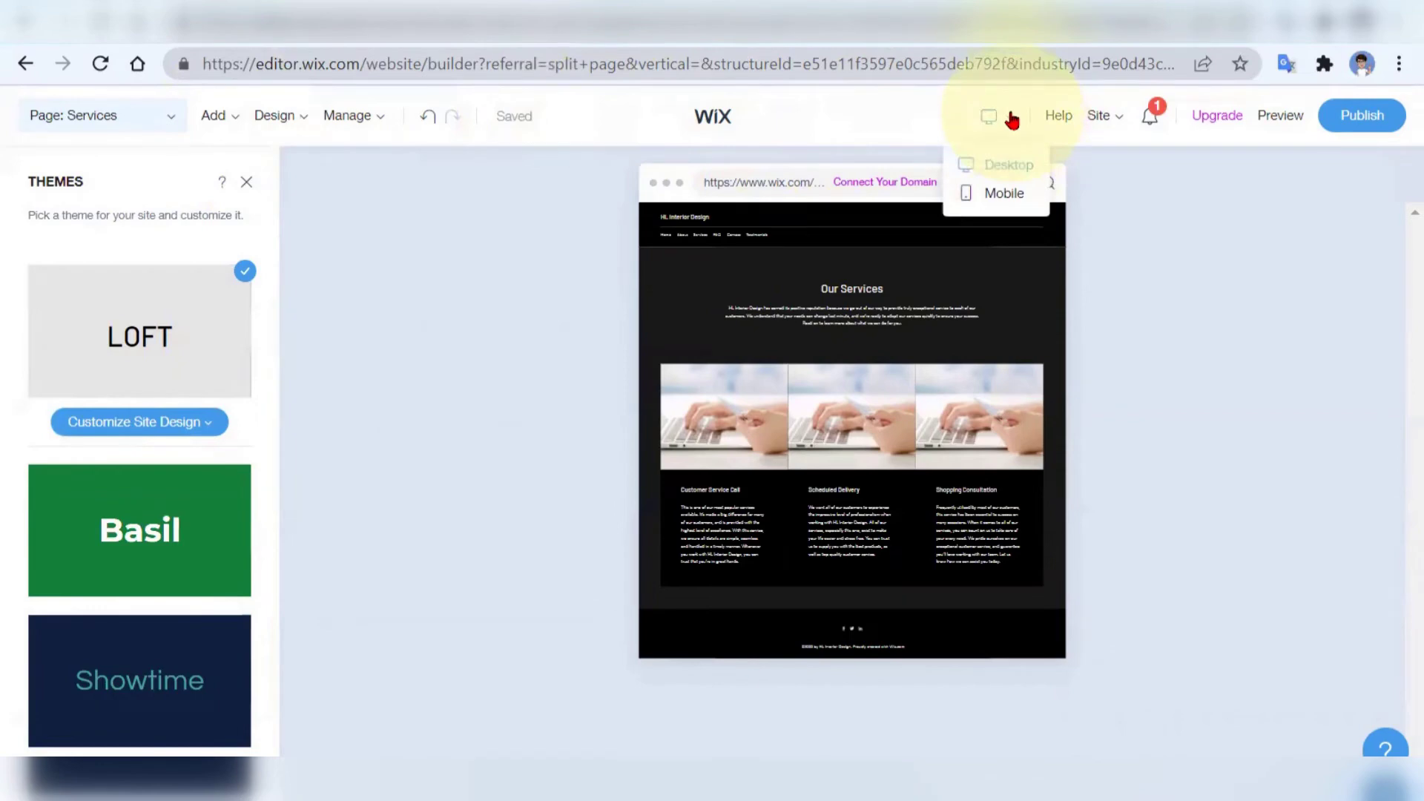
{"action": "mouse_move", "coordinate": [1099, 119]}
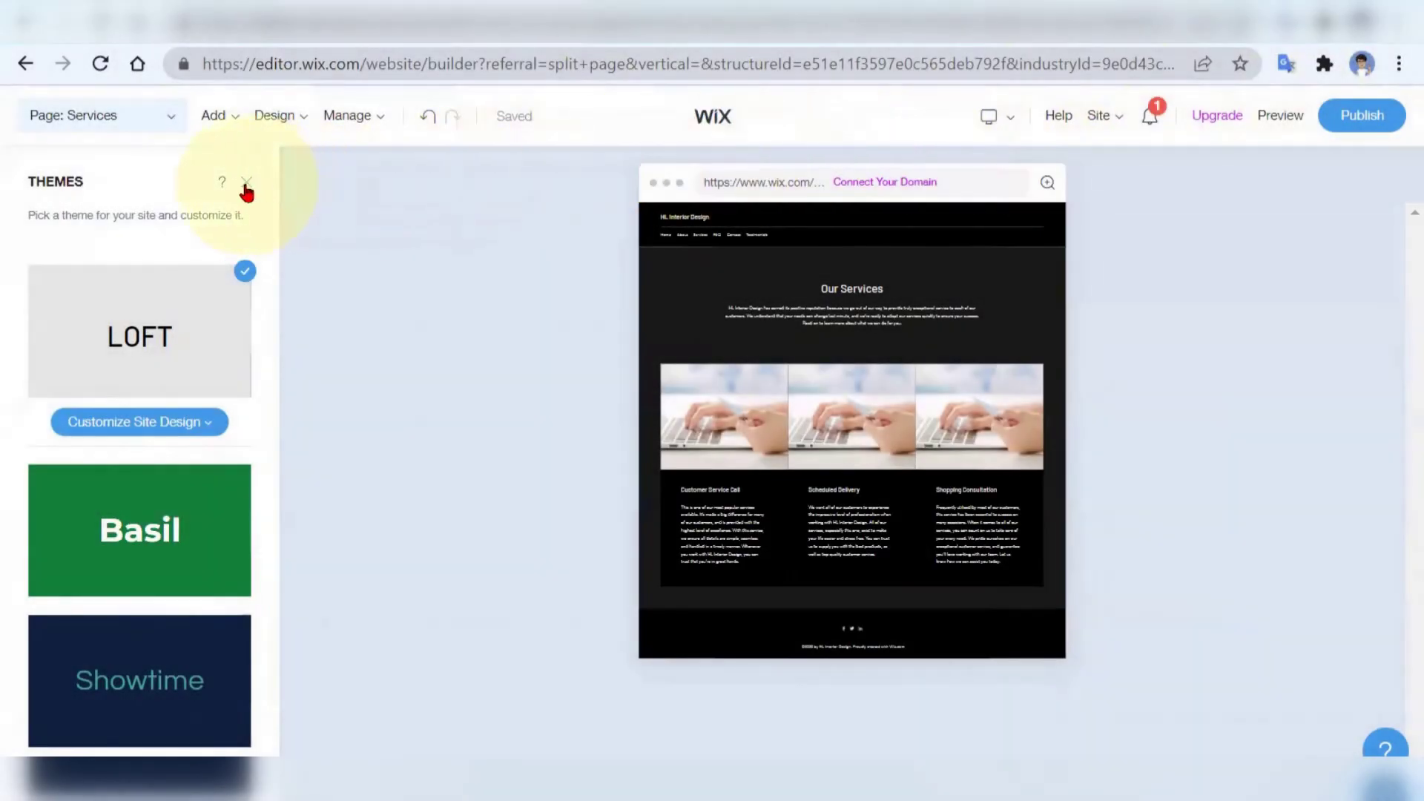
{"action": "left_click", "coordinate": [247, 185]}
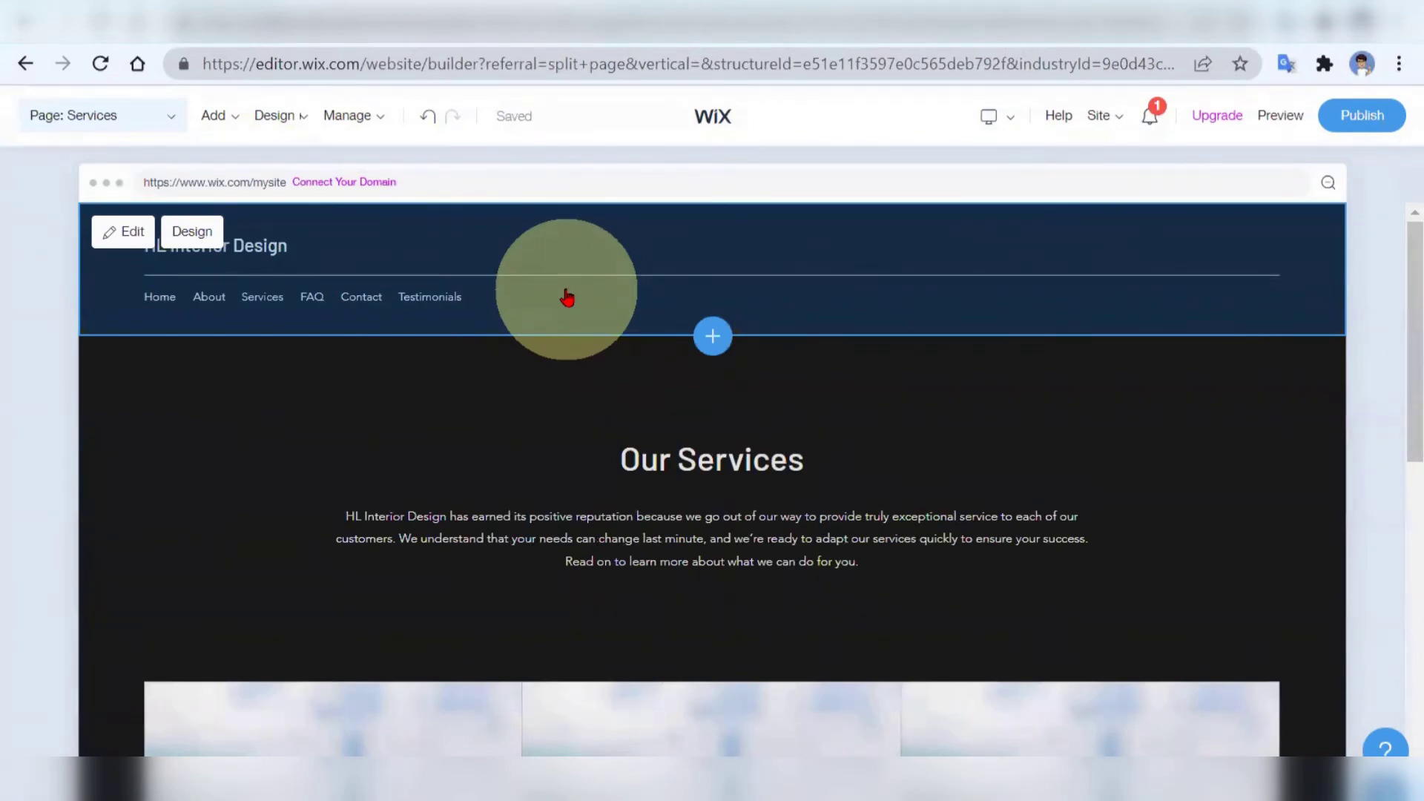
{"action": "scroll", "coordinate": [619, 420], "scroll_direction": "down", "scroll_amount": 10}
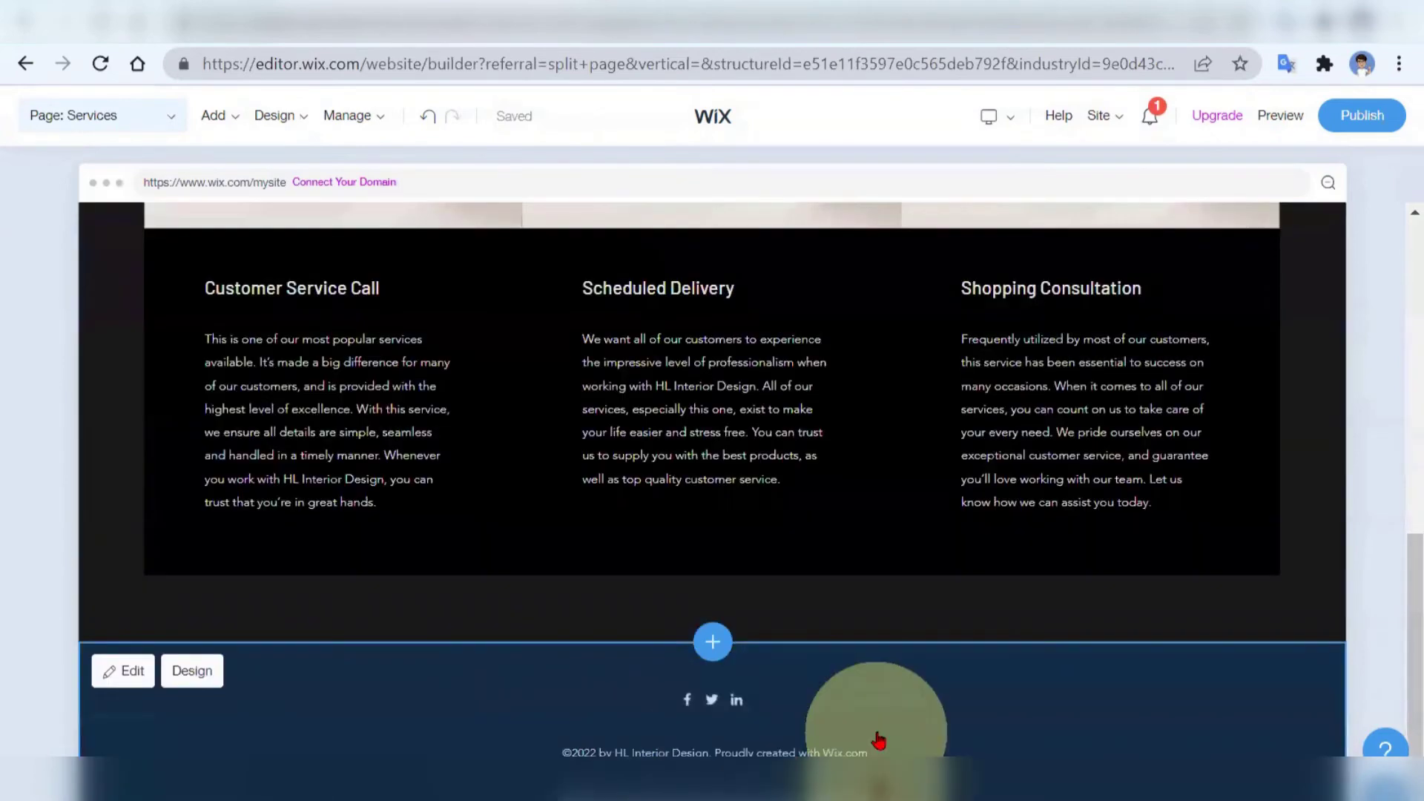
{"action": "scroll", "coordinate": [795, 467], "scroll_direction": "up", "scroll_amount": 6}
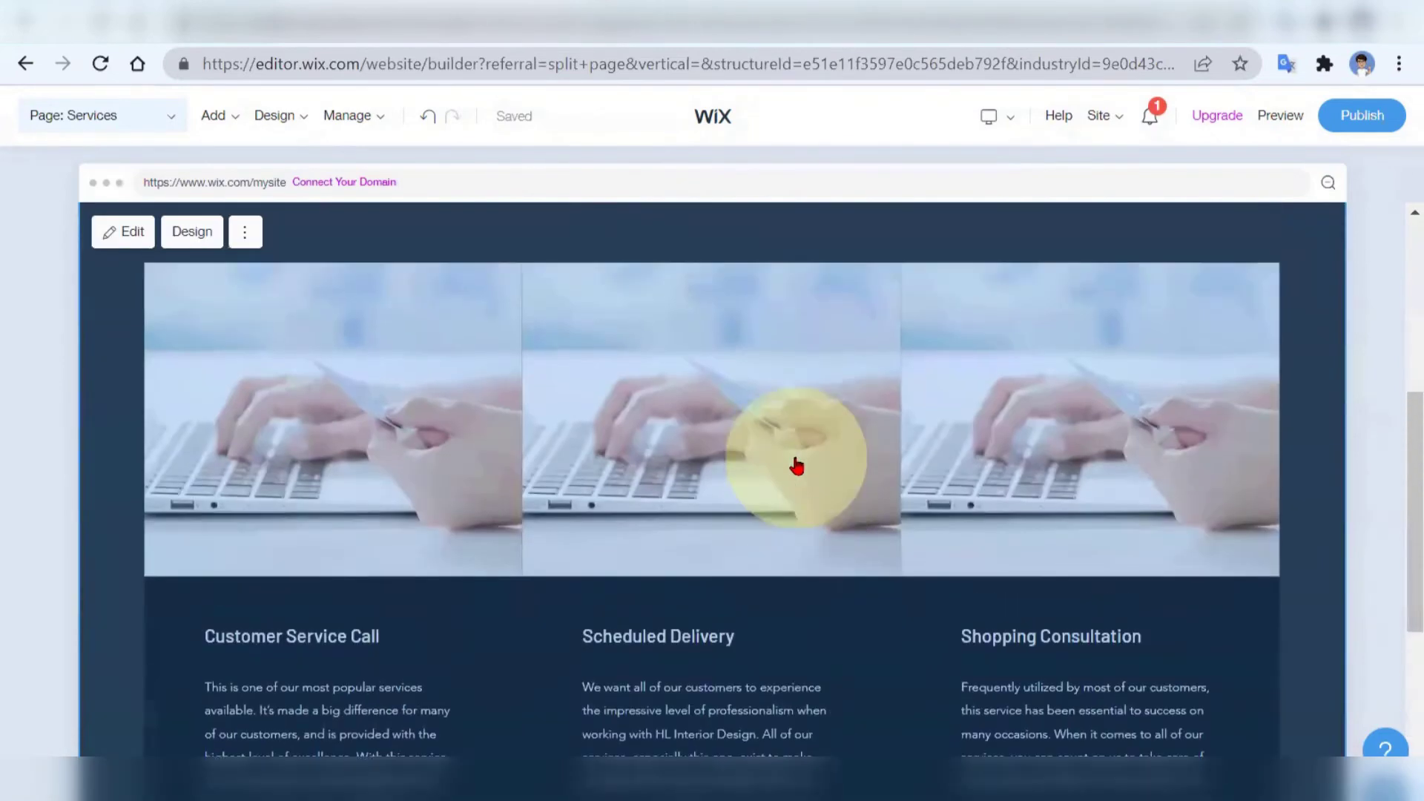
{"action": "scroll", "coordinate": [795, 467], "scroll_direction": "up", "scroll_amount": 4}
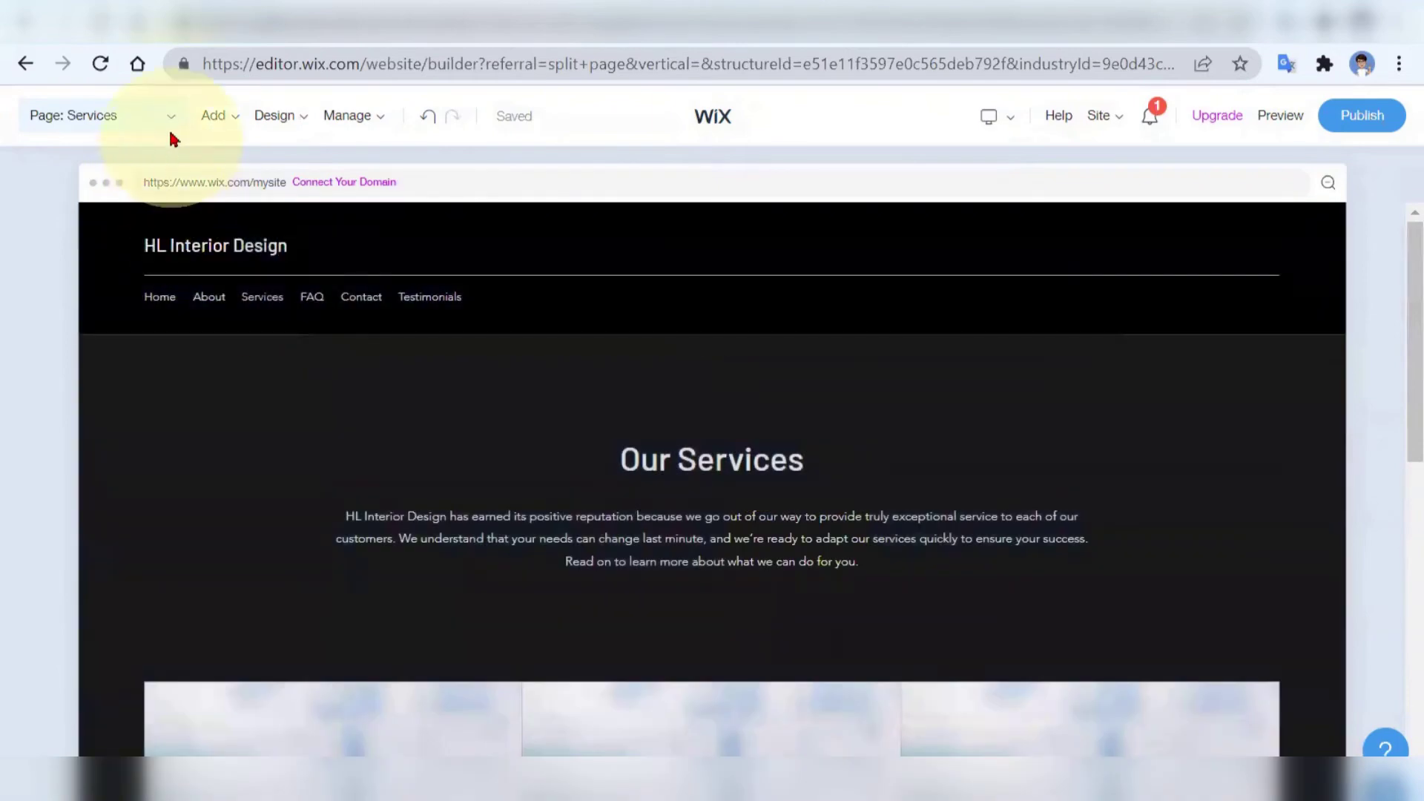
{"action": "left_click", "coordinate": [171, 117]}
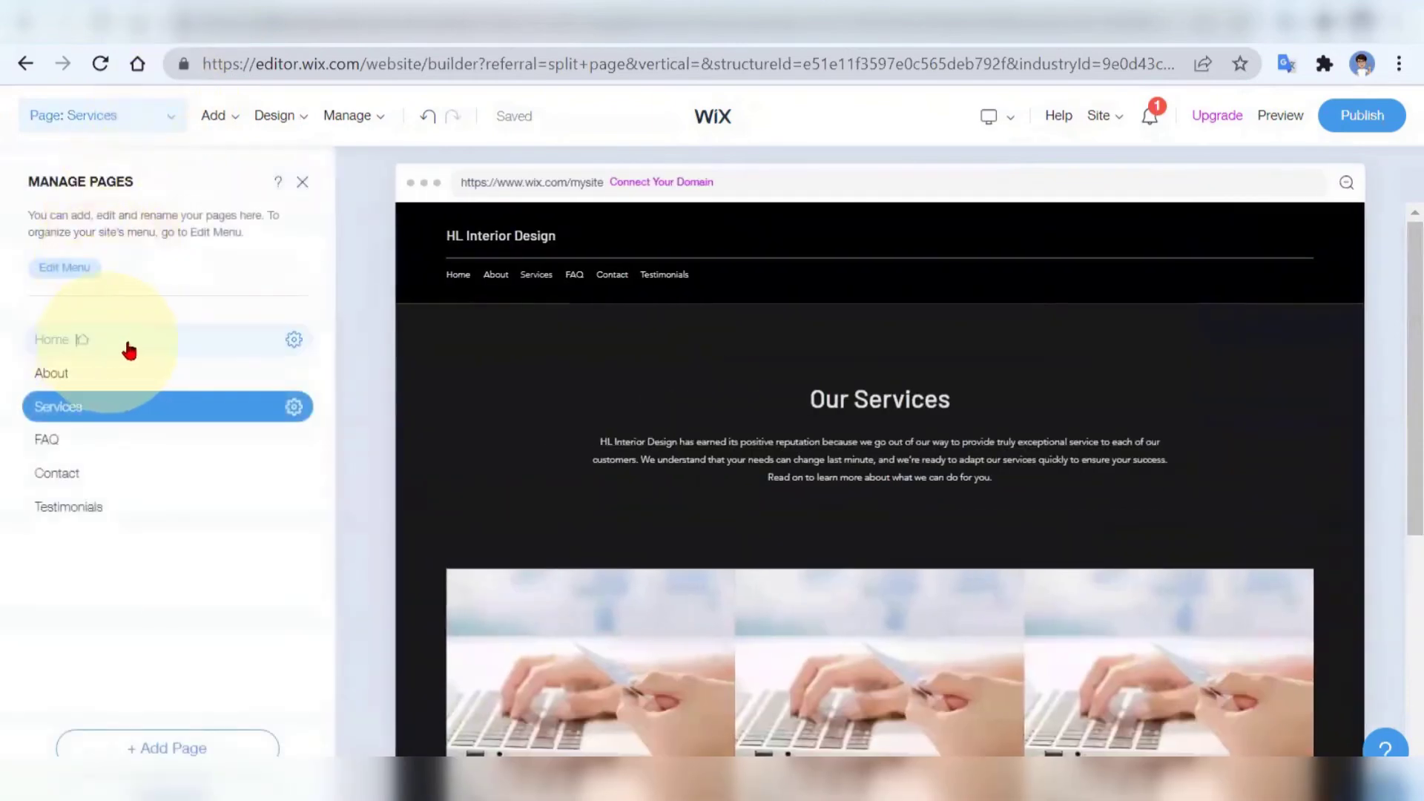
{"action": "left_click", "coordinate": [136, 347]}
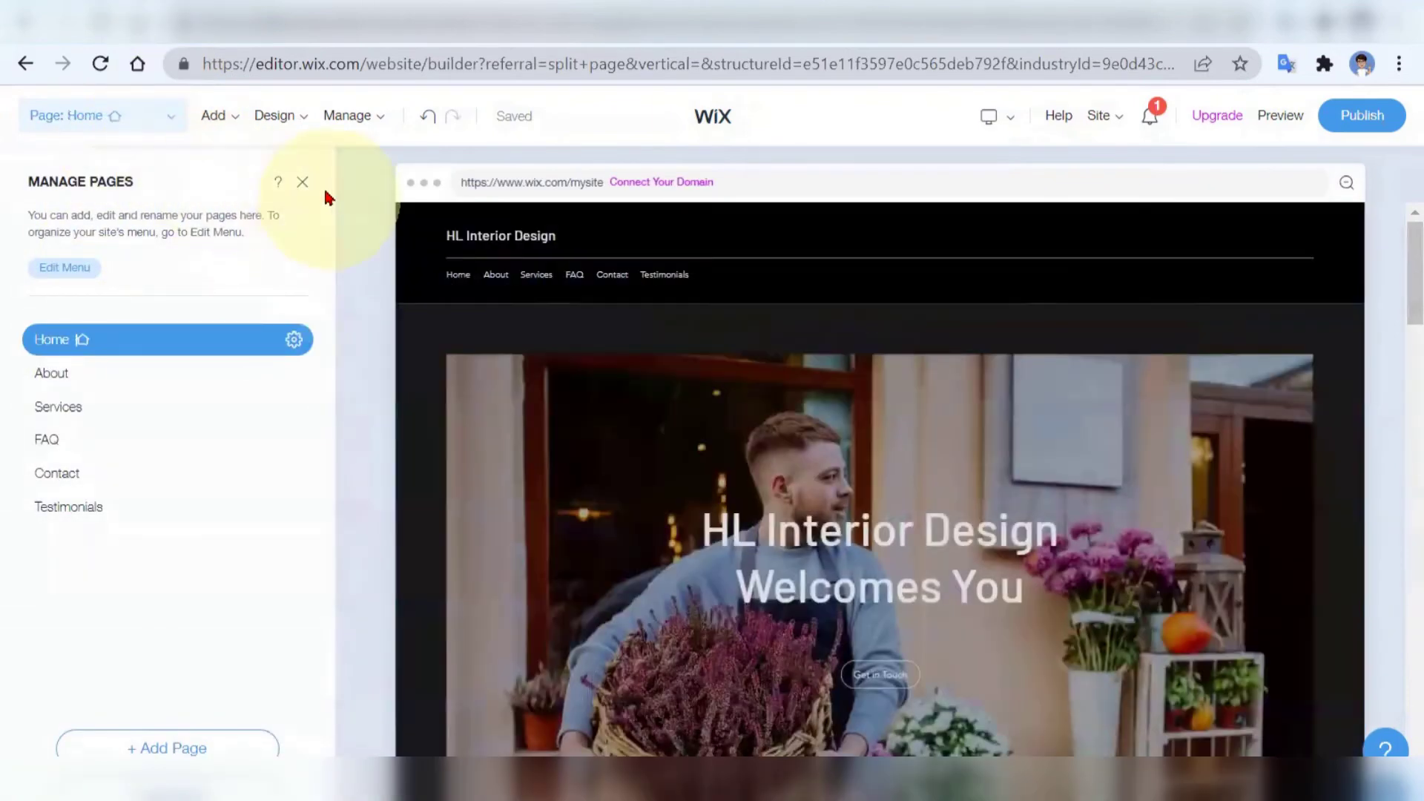
{"action": "left_click", "coordinate": [304, 184]}
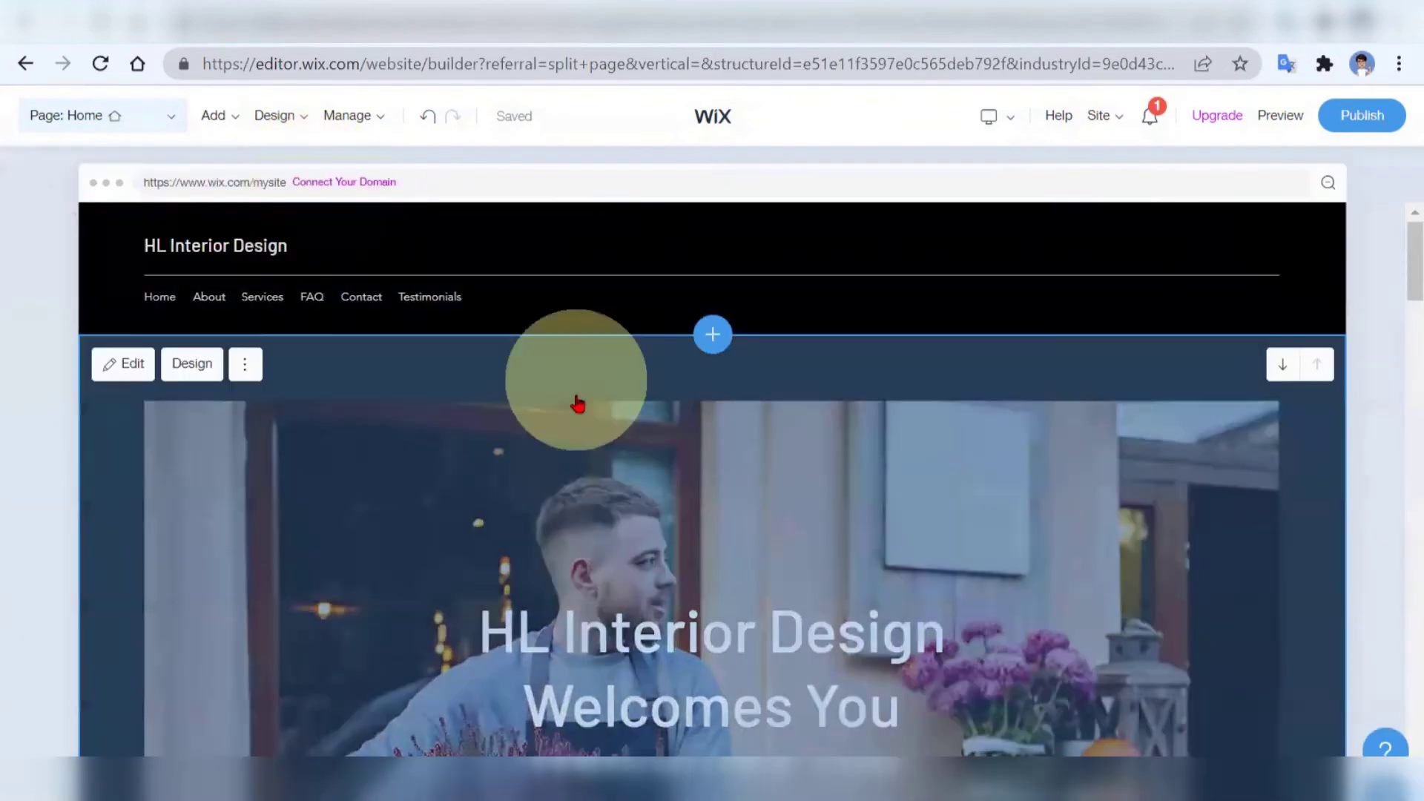
{"action": "scroll", "coordinate": [585, 434], "scroll_direction": "down", "scroll_amount": 1}
{"action": "scroll", "coordinate": [588, 437], "scroll_direction": "down", "scroll_amount": 15}
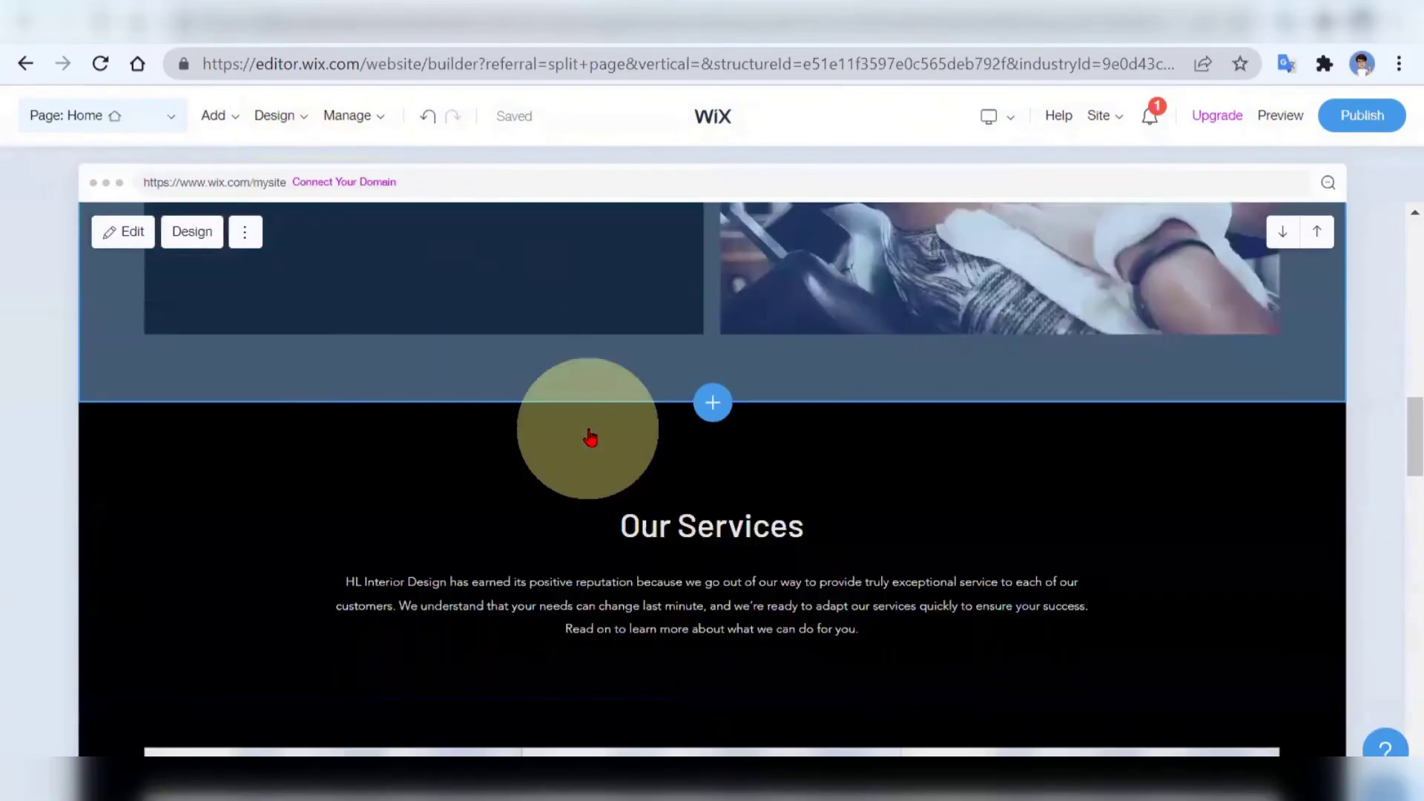
{"action": "scroll", "coordinate": [589, 437], "scroll_direction": "down", "scroll_amount": 15}
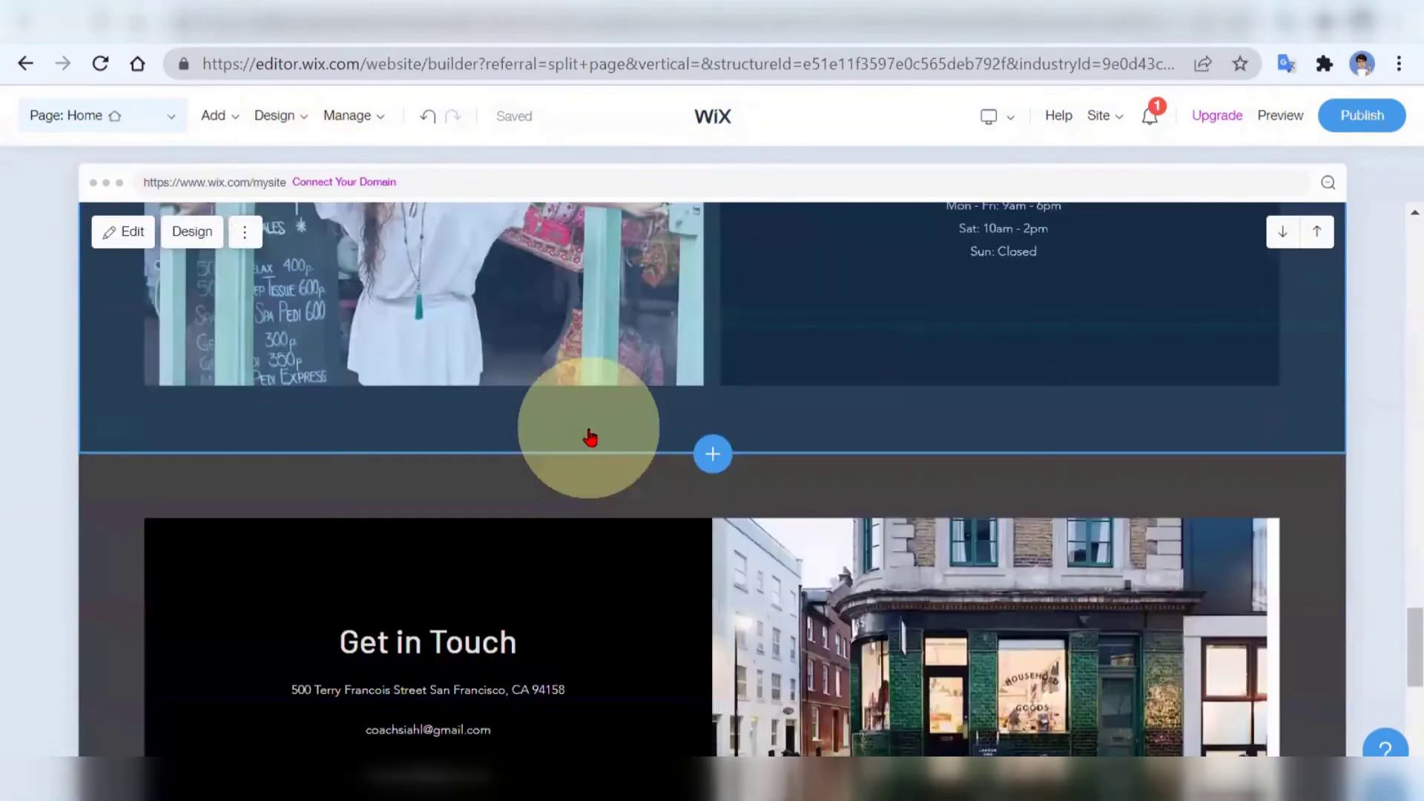
{"action": "scroll", "coordinate": [590, 438], "scroll_direction": "down", "scroll_amount": 3}
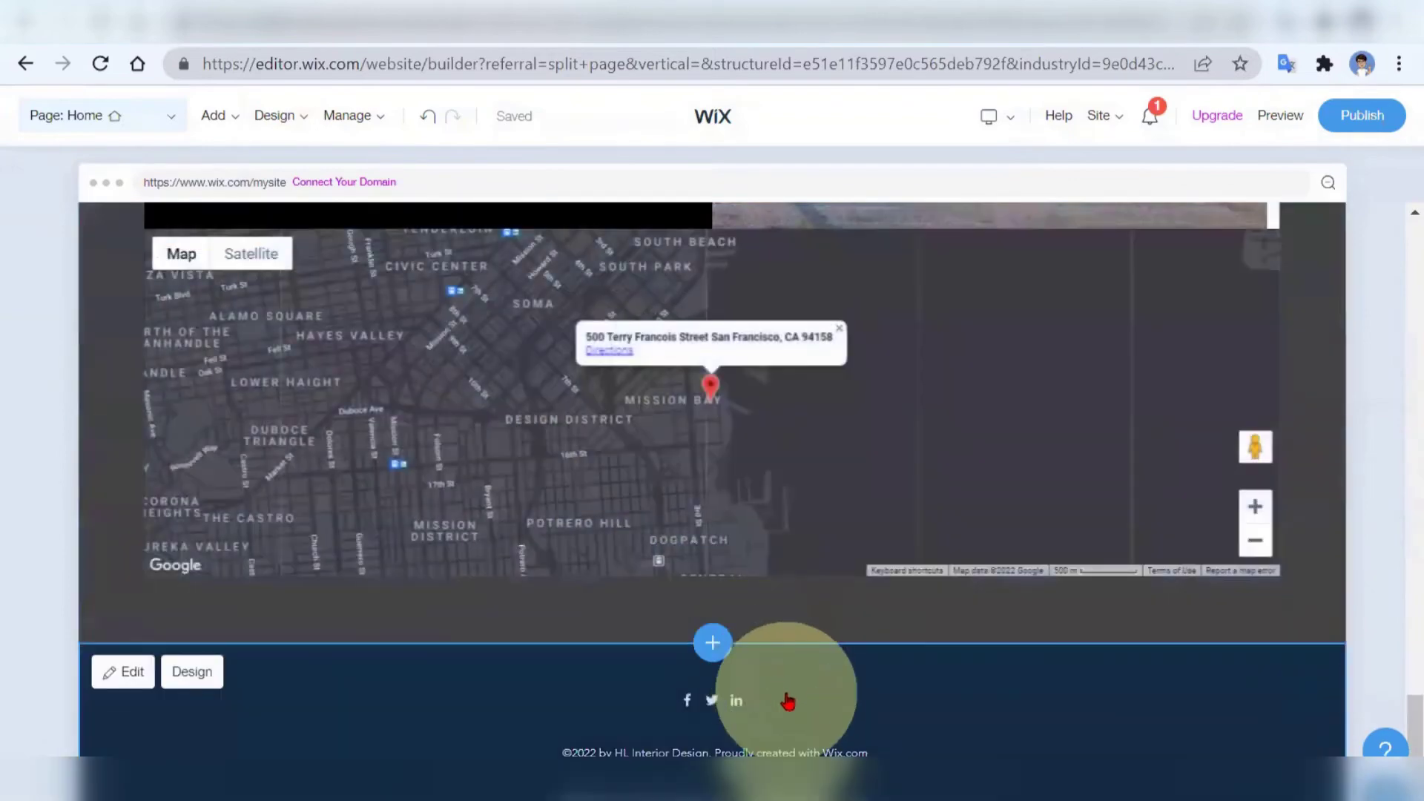
{"action": "scroll", "coordinate": [772, 531], "scroll_direction": "up", "scroll_amount": 15}
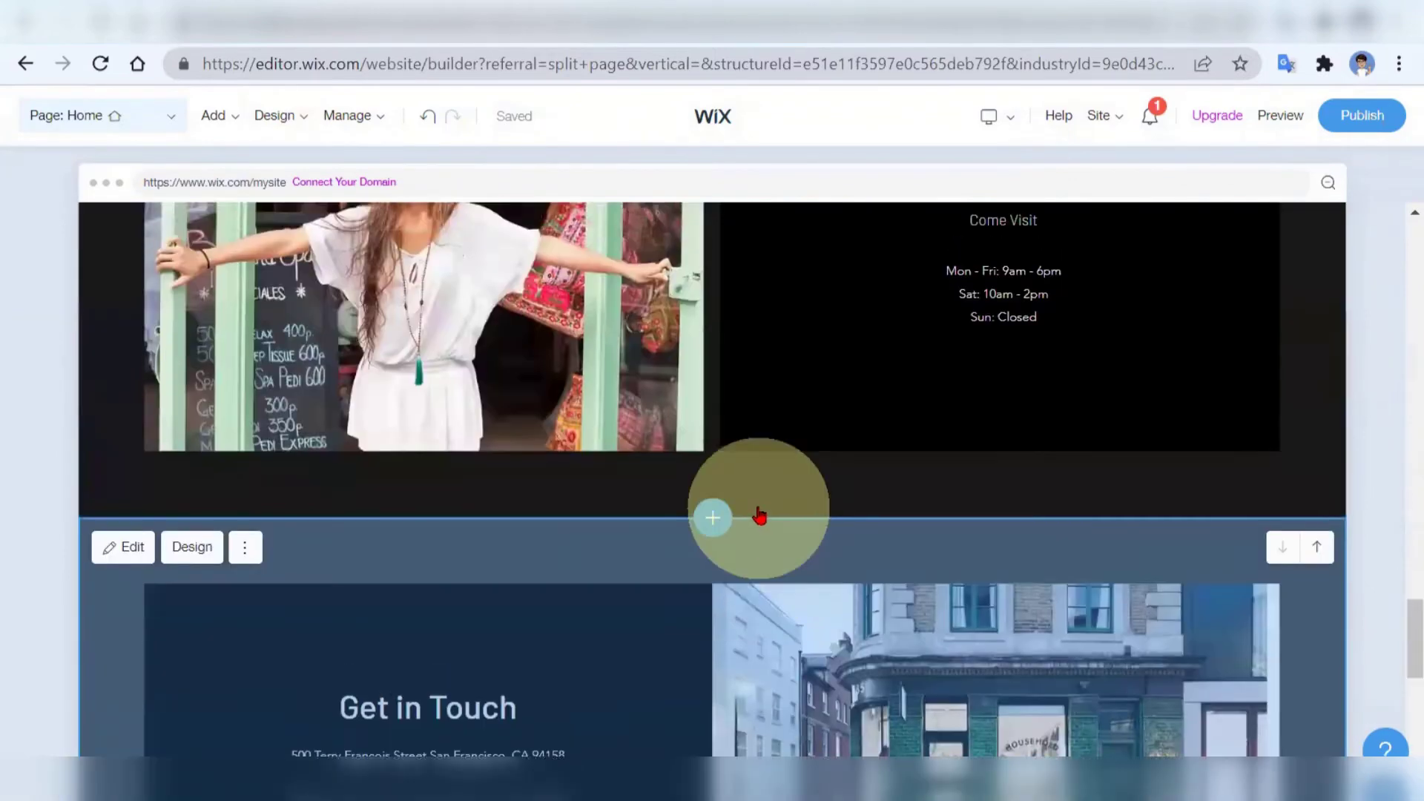
{"action": "scroll", "coordinate": [758, 514], "scroll_direction": "up", "scroll_amount": 10}
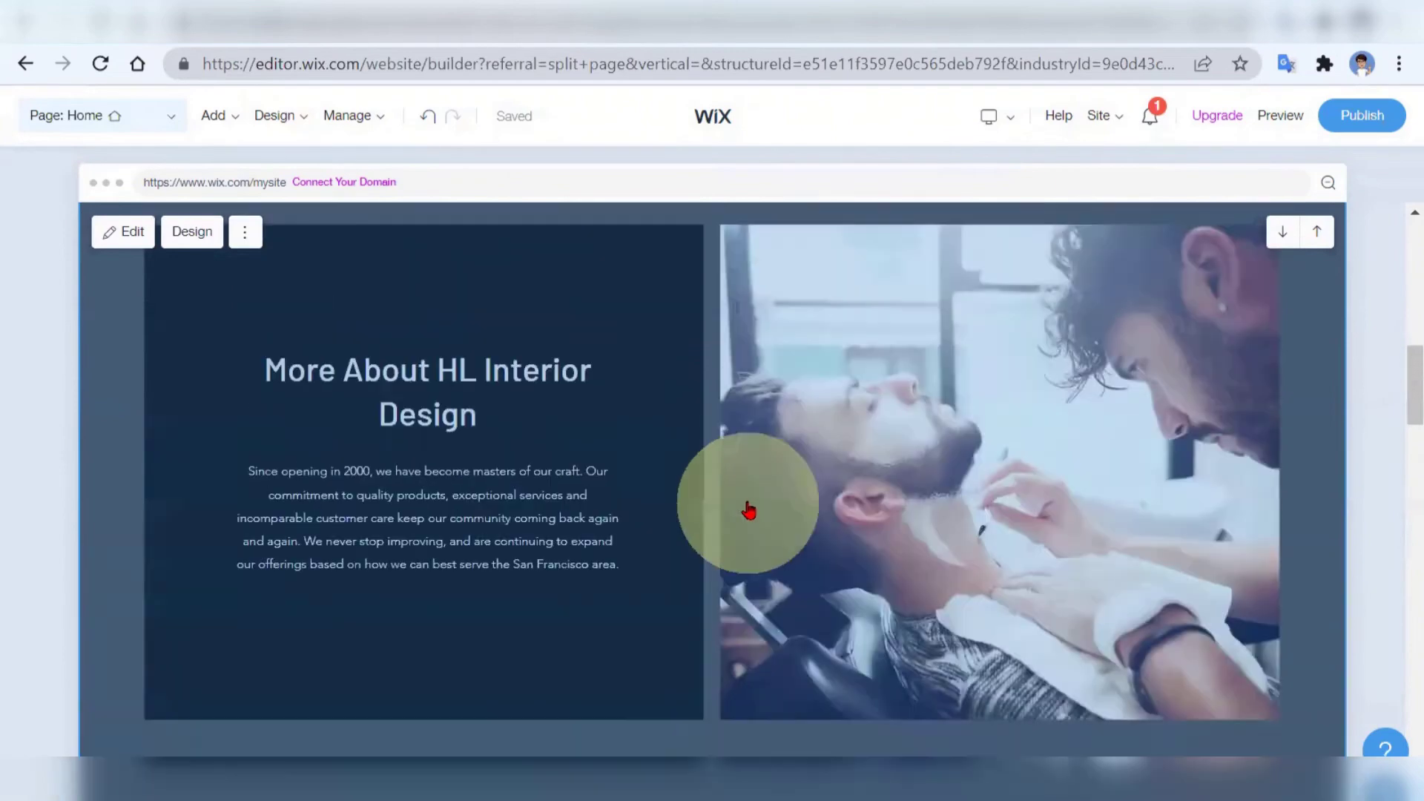
{"action": "scroll", "coordinate": [746, 502], "scroll_direction": "up", "scroll_amount": 3}
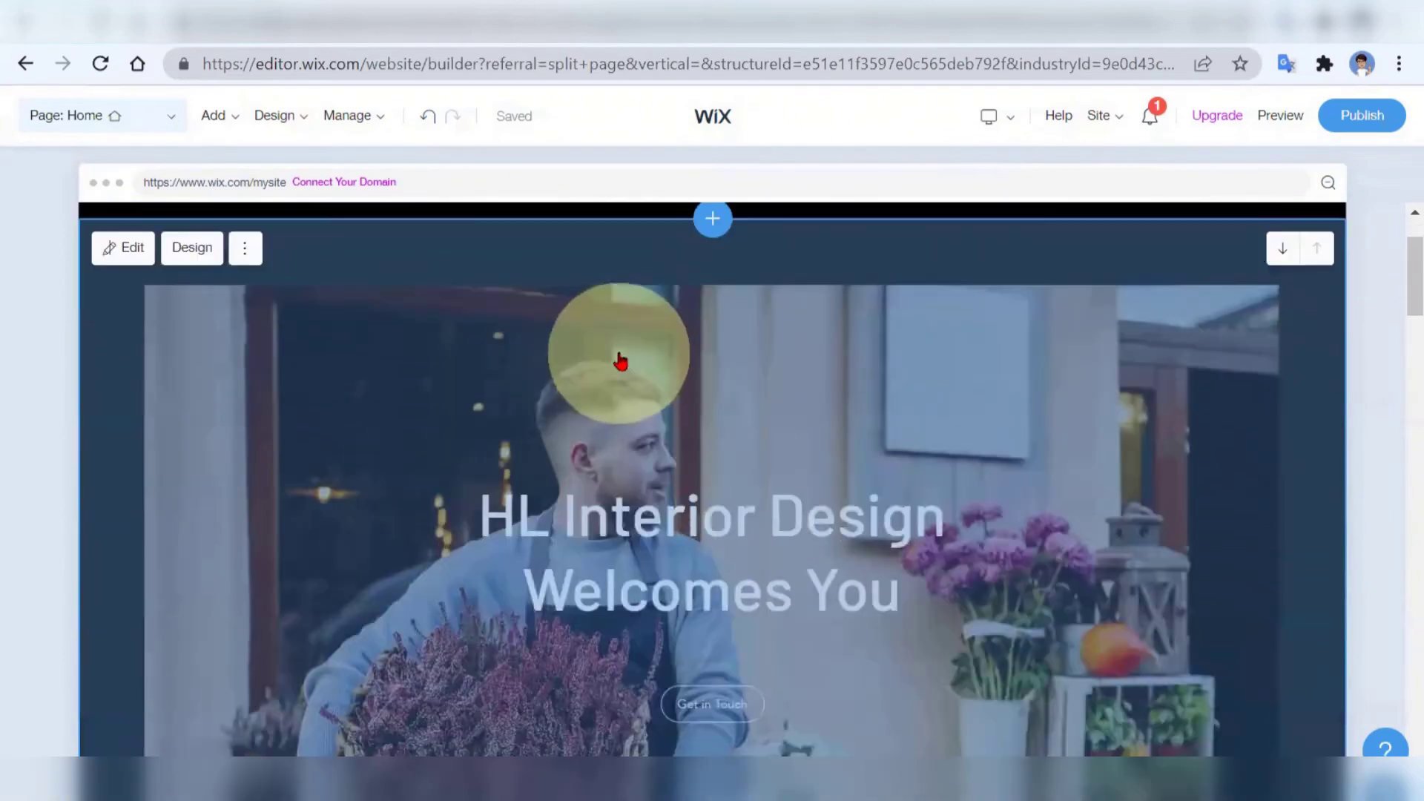
{"action": "left_click", "coordinate": [619, 361]}
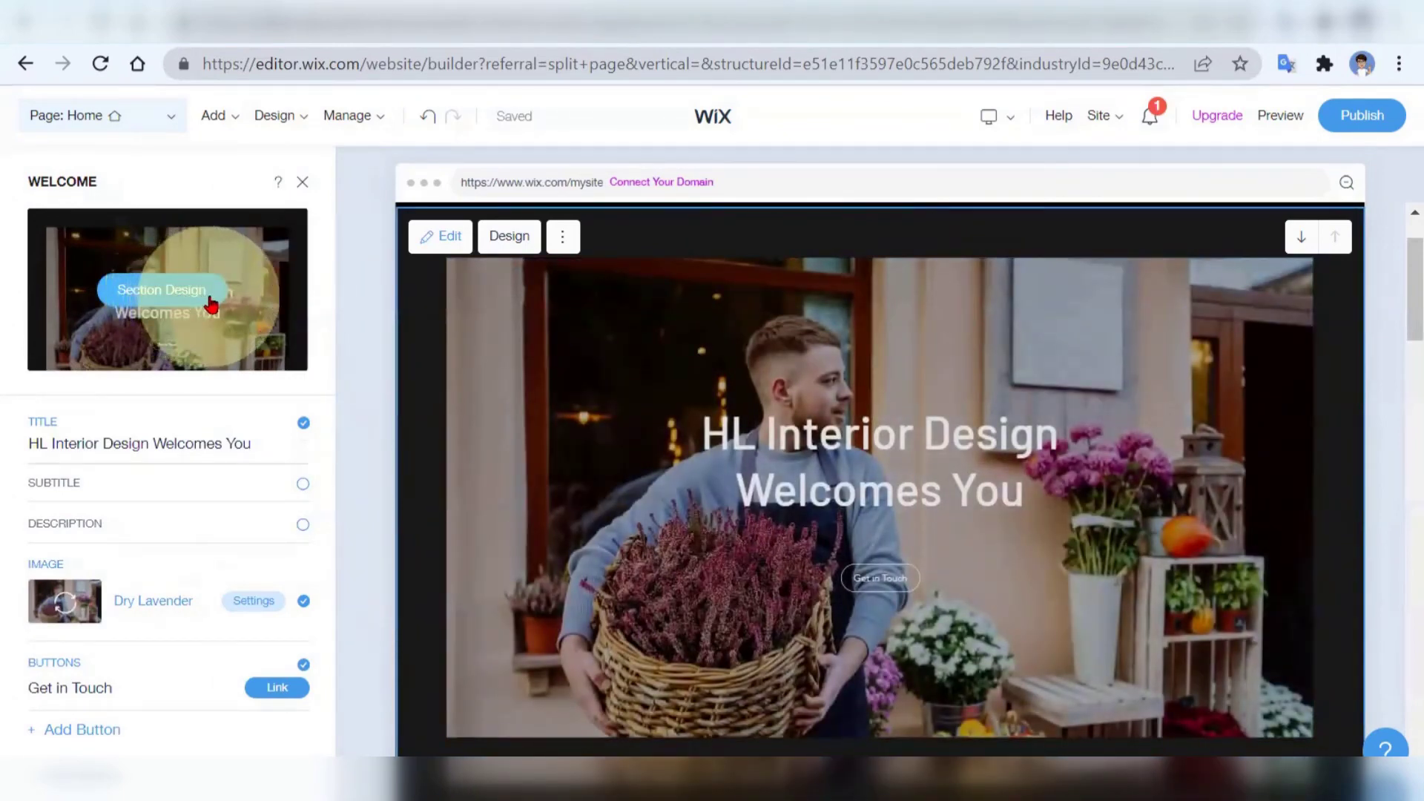
{"action": "left_click", "coordinate": [211, 304]}
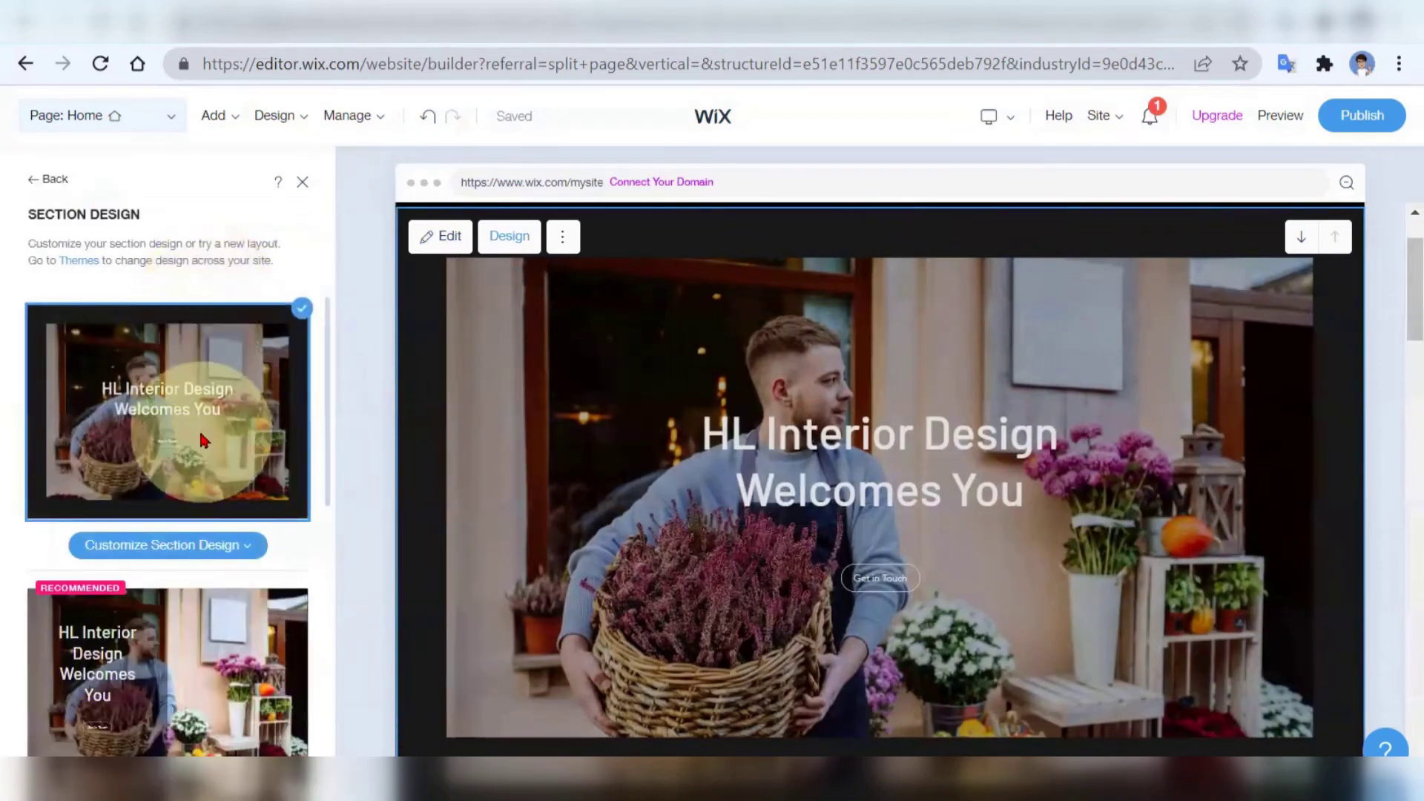
{"action": "scroll", "coordinate": [199, 428], "scroll_direction": "down", "scroll_amount": 10}
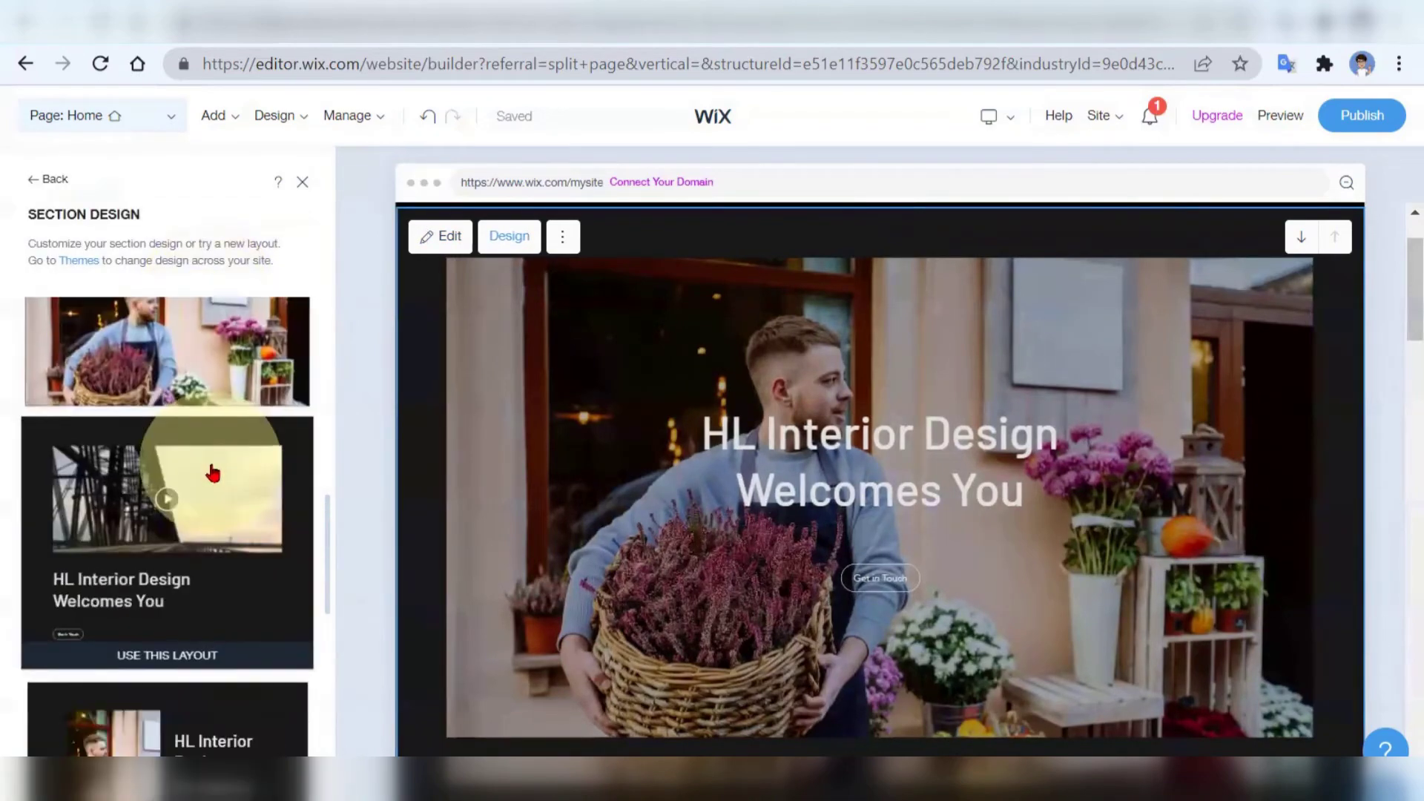
{"action": "scroll", "coordinate": [214, 475], "scroll_direction": "down", "scroll_amount": 10}
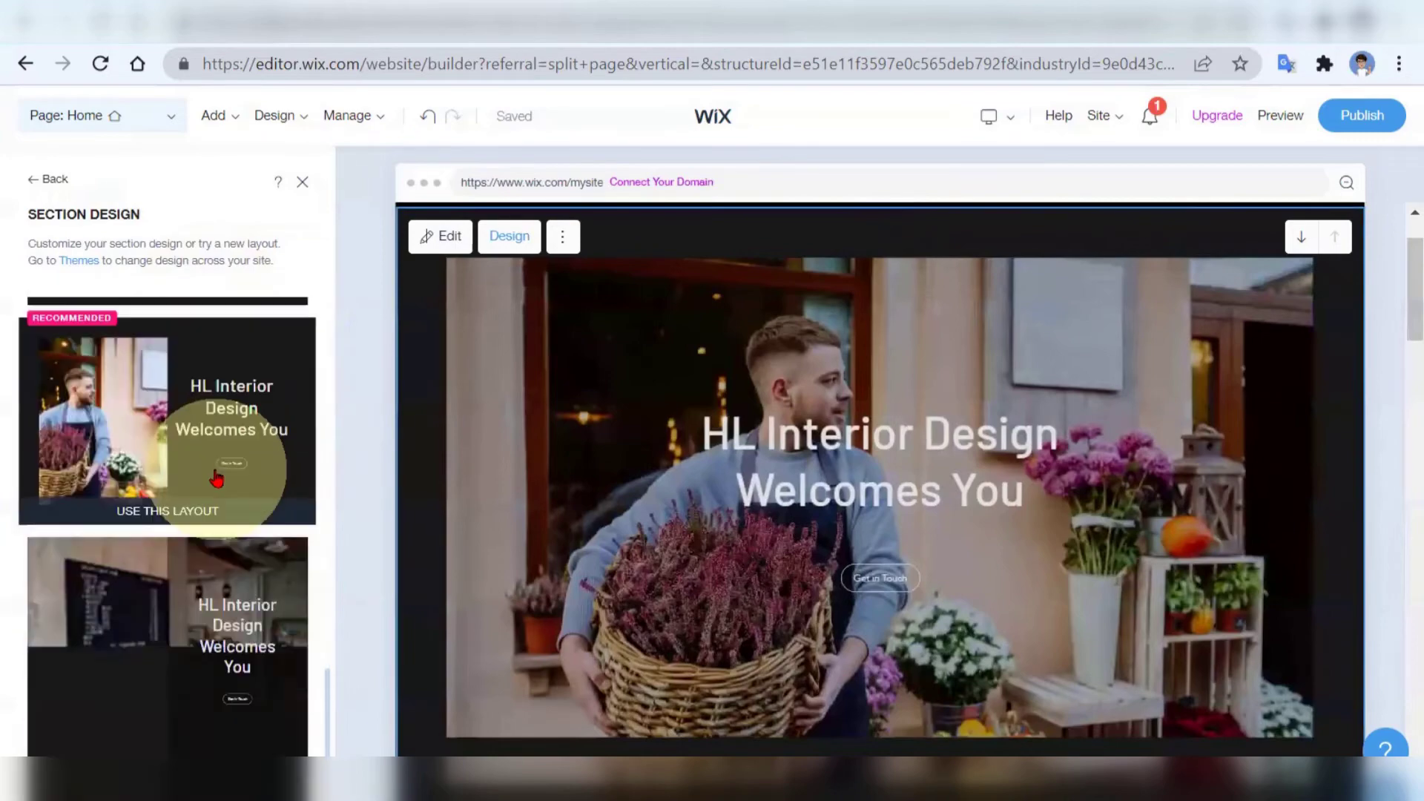
{"action": "scroll", "coordinate": [216, 479], "scroll_direction": "down", "scroll_amount": 10}
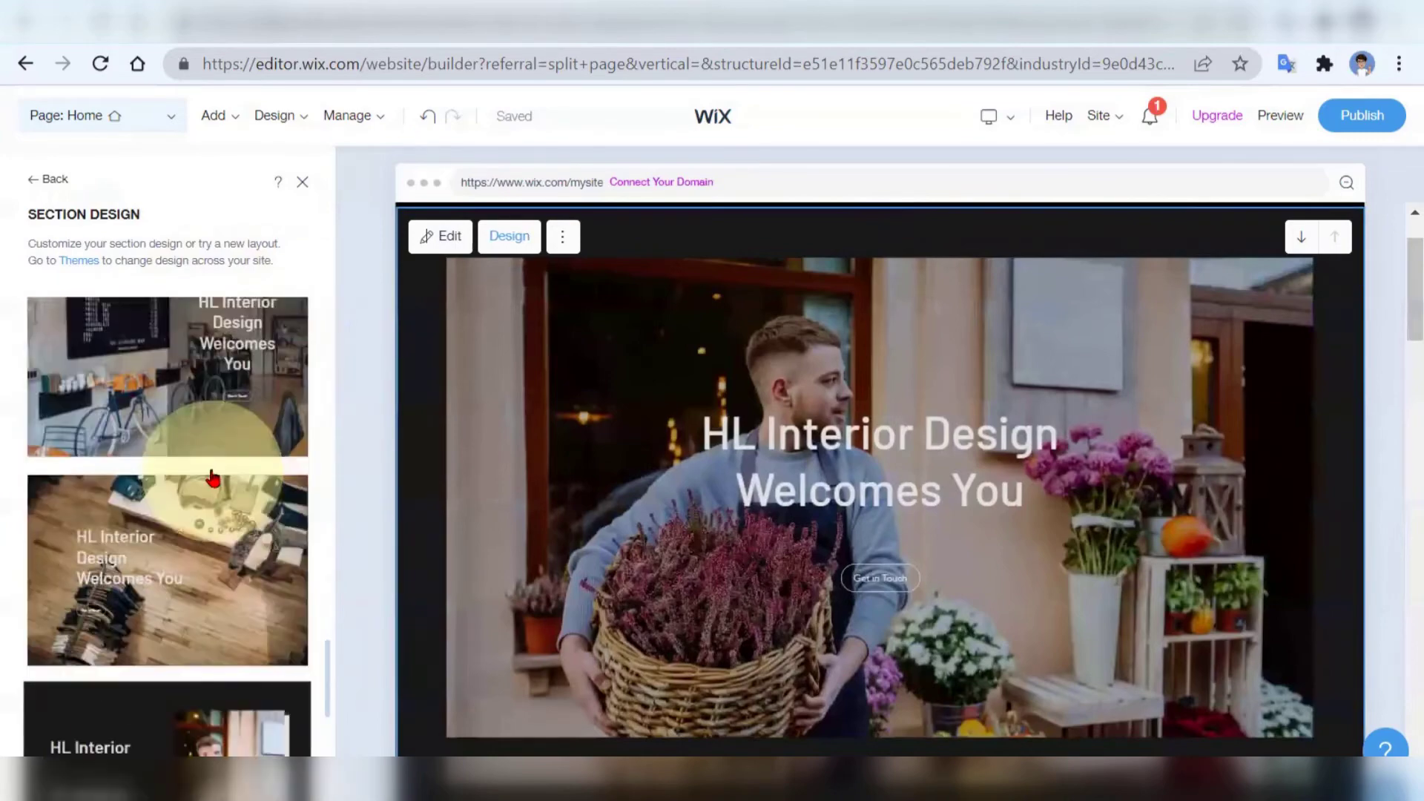
{"action": "scroll", "coordinate": [214, 478], "scroll_direction": "down", "scroll_amount": 10}
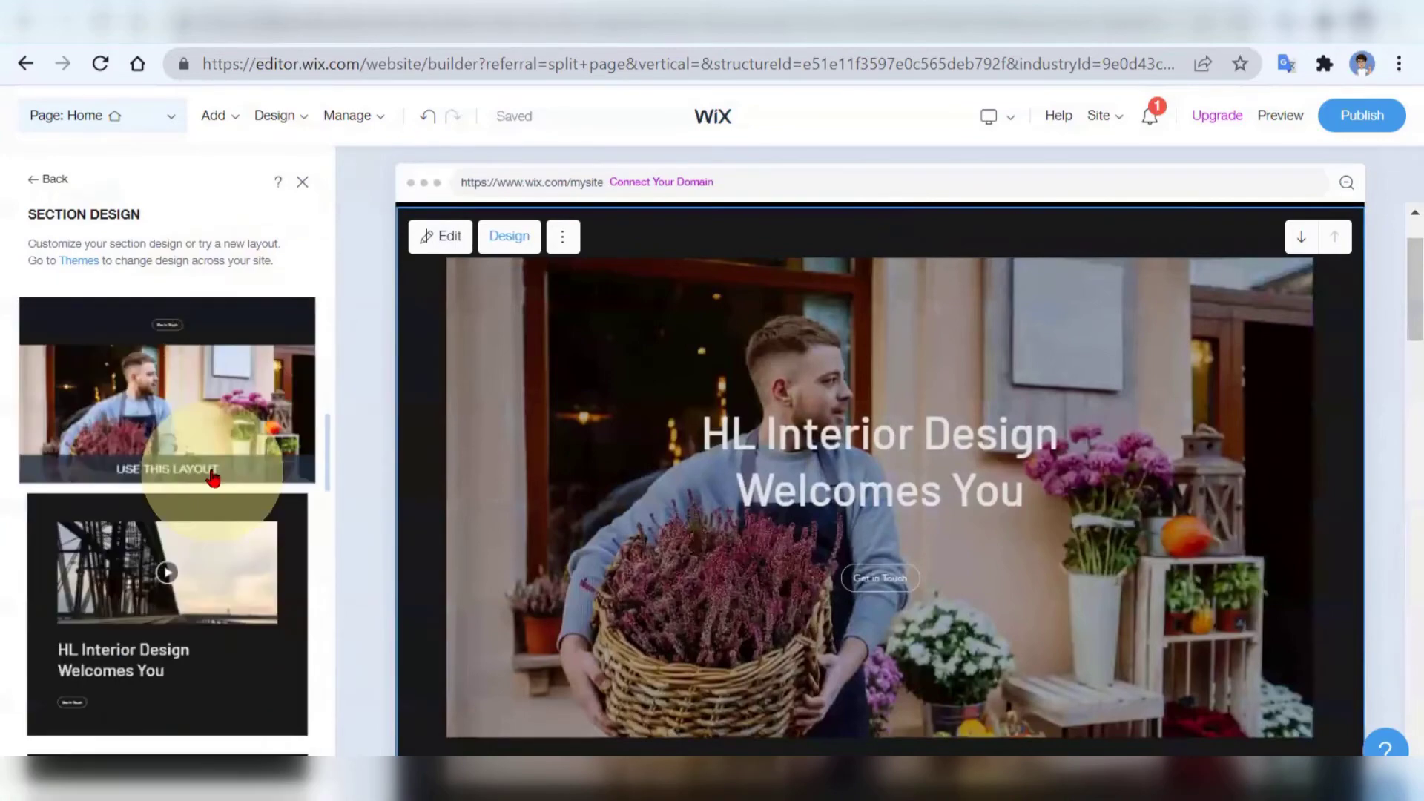
{"action": "scroll", "coordinate": [211, 474], "scroll_direction": "up", "scroll_amount": 20}
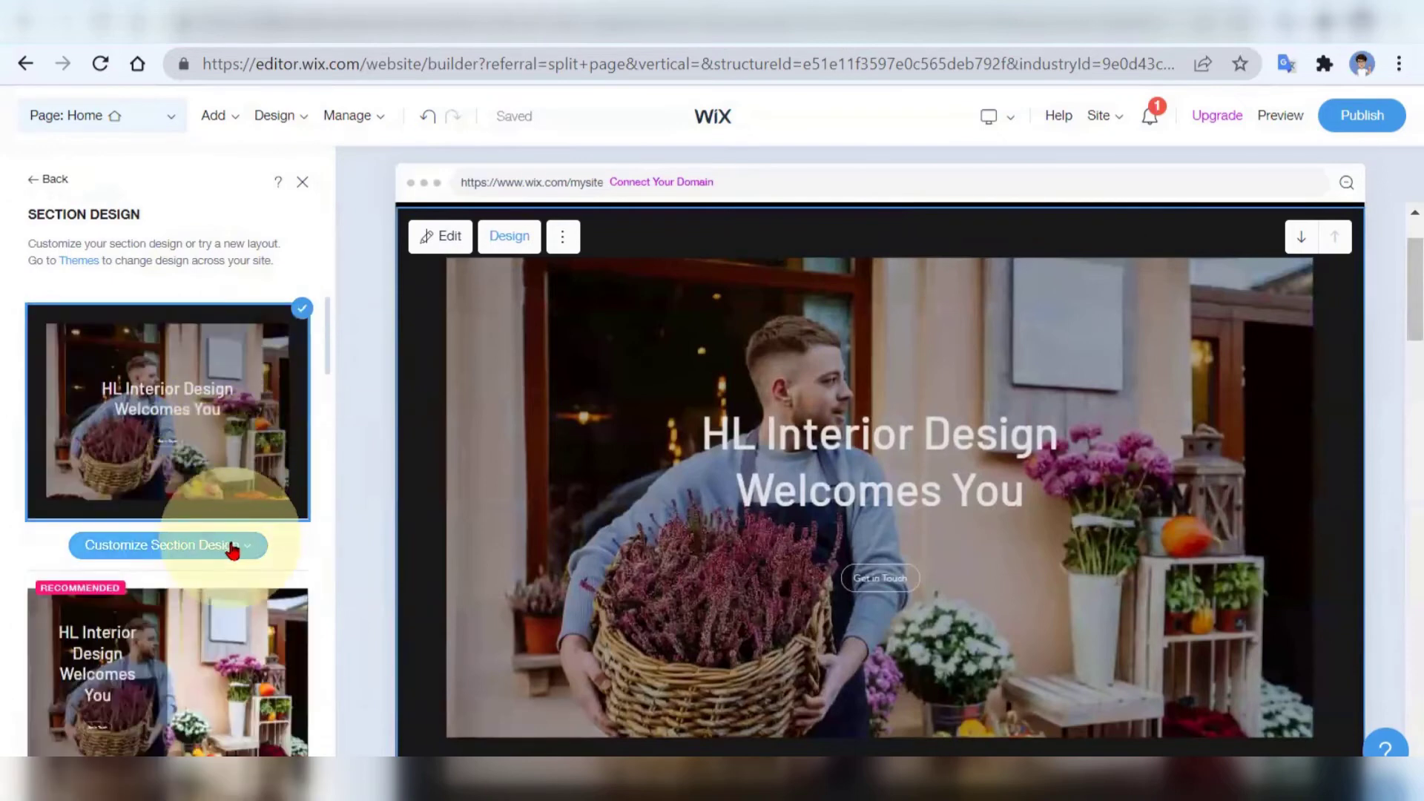
{"action": "left_click", "coordinate": [236, 547]}
{"action": "left_click", "coordinate": [241, 552]}
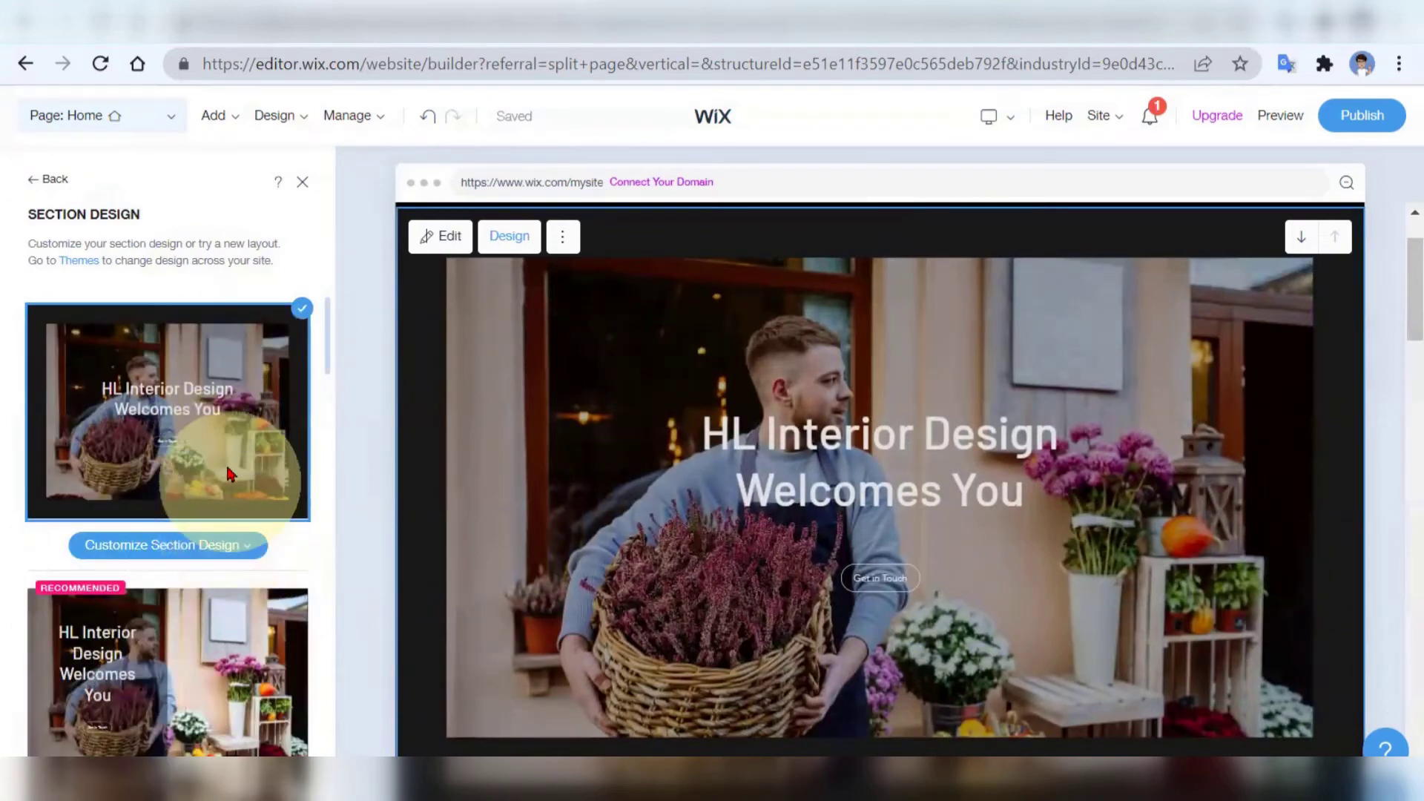
{"action": "left_click", "coordinate": [240, 550]}
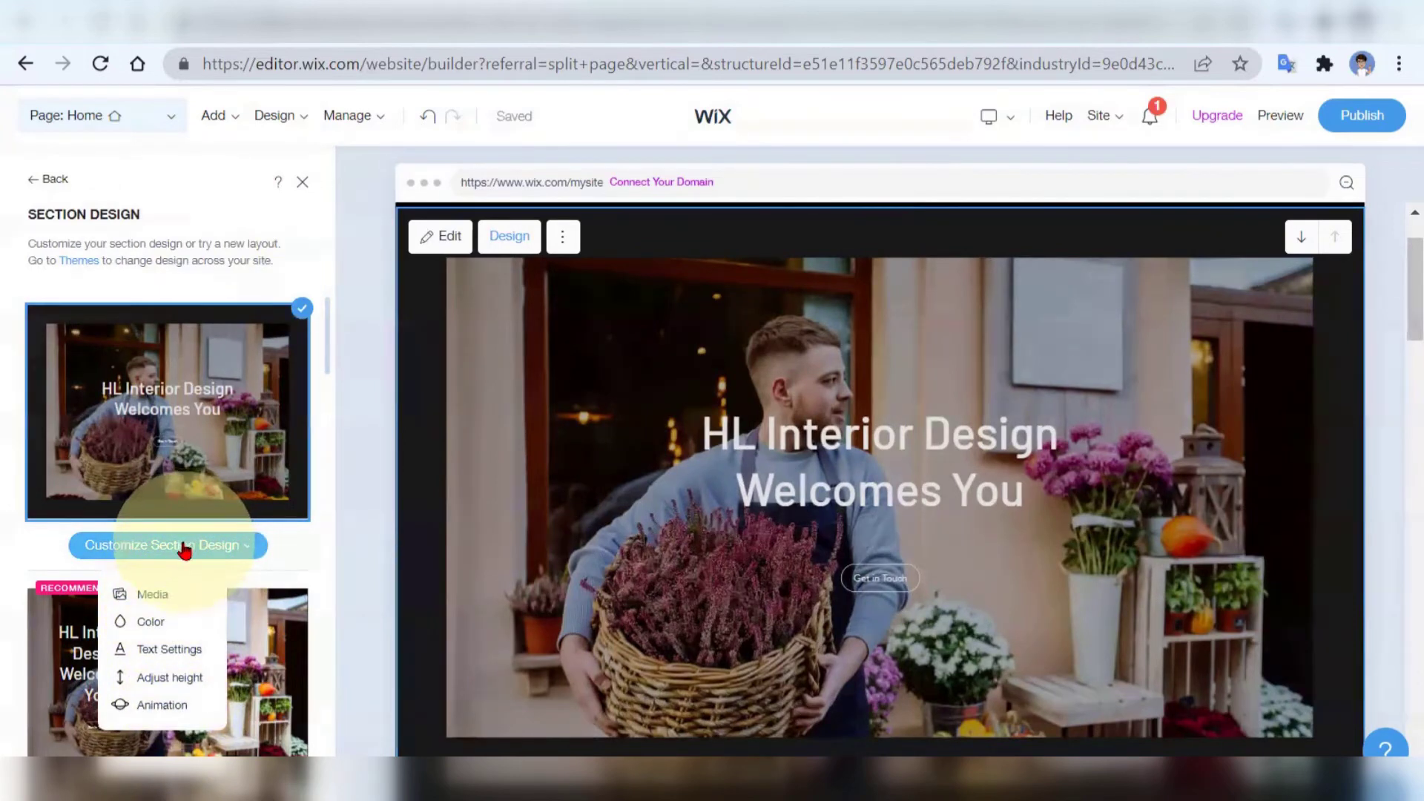
{"action": "left_click", "coordinate": [160, 599]}
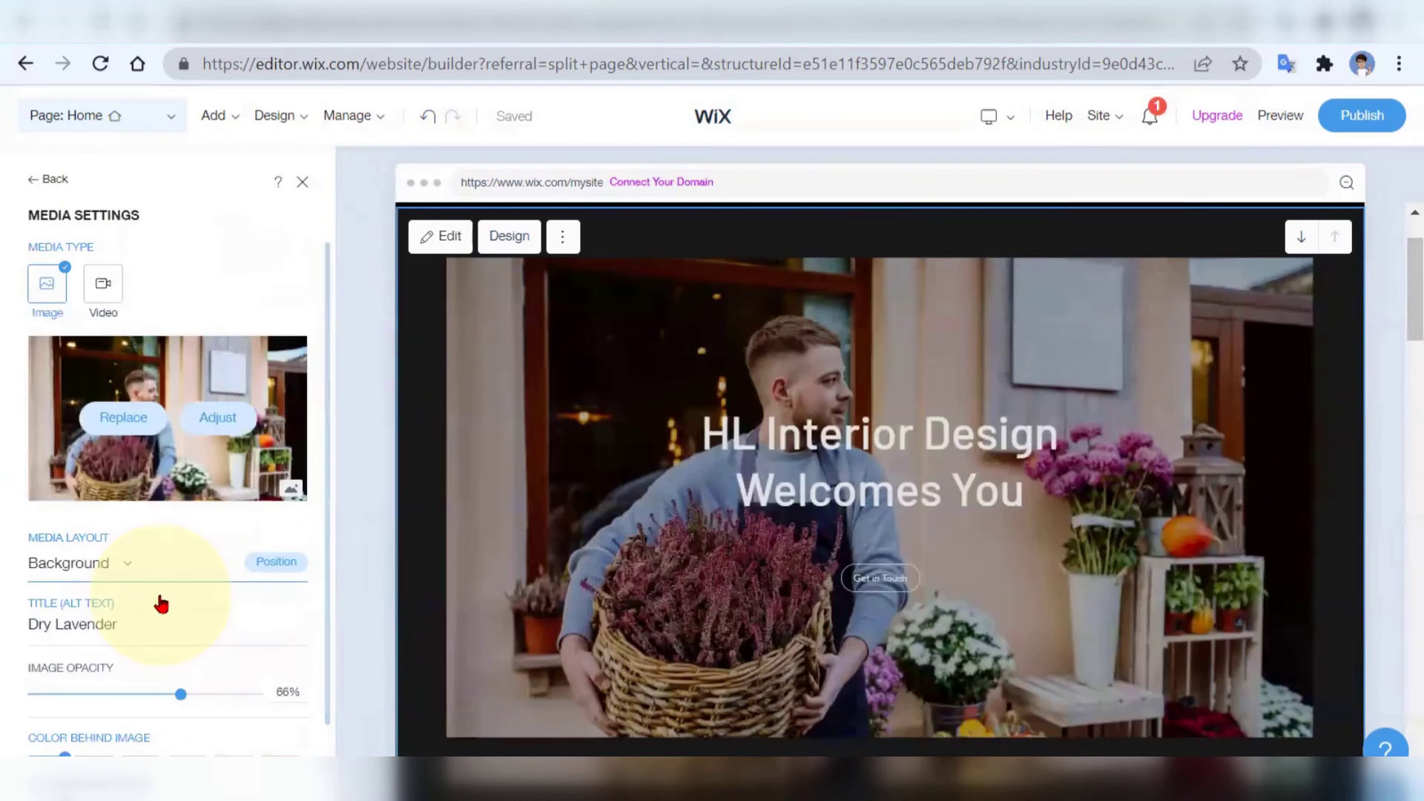
{"action": "left_click", "coordinate": [138, 428]}
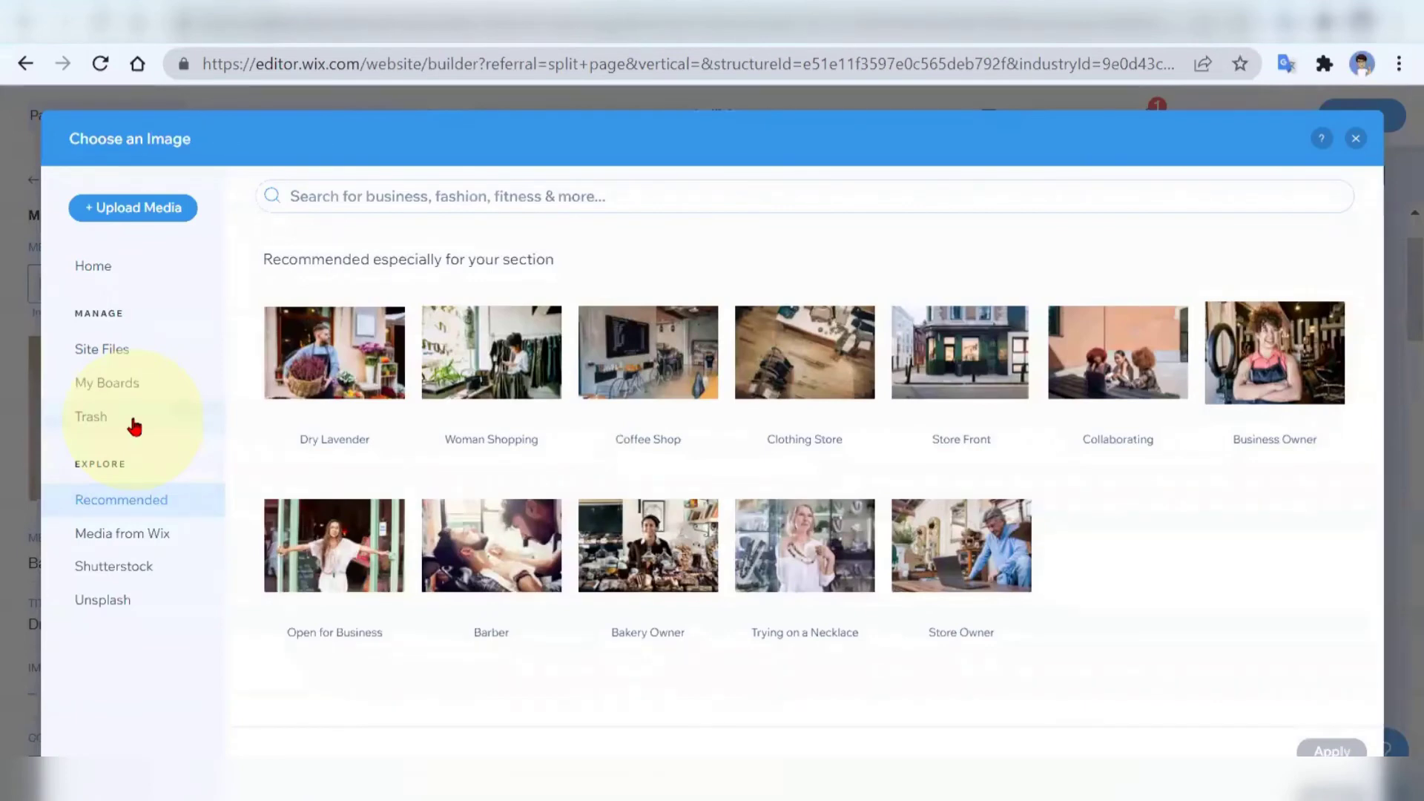
{"action": "left_click", "coordinate": [161, 539]}
{"action": "left_click", "coordinate": [149, 614]}
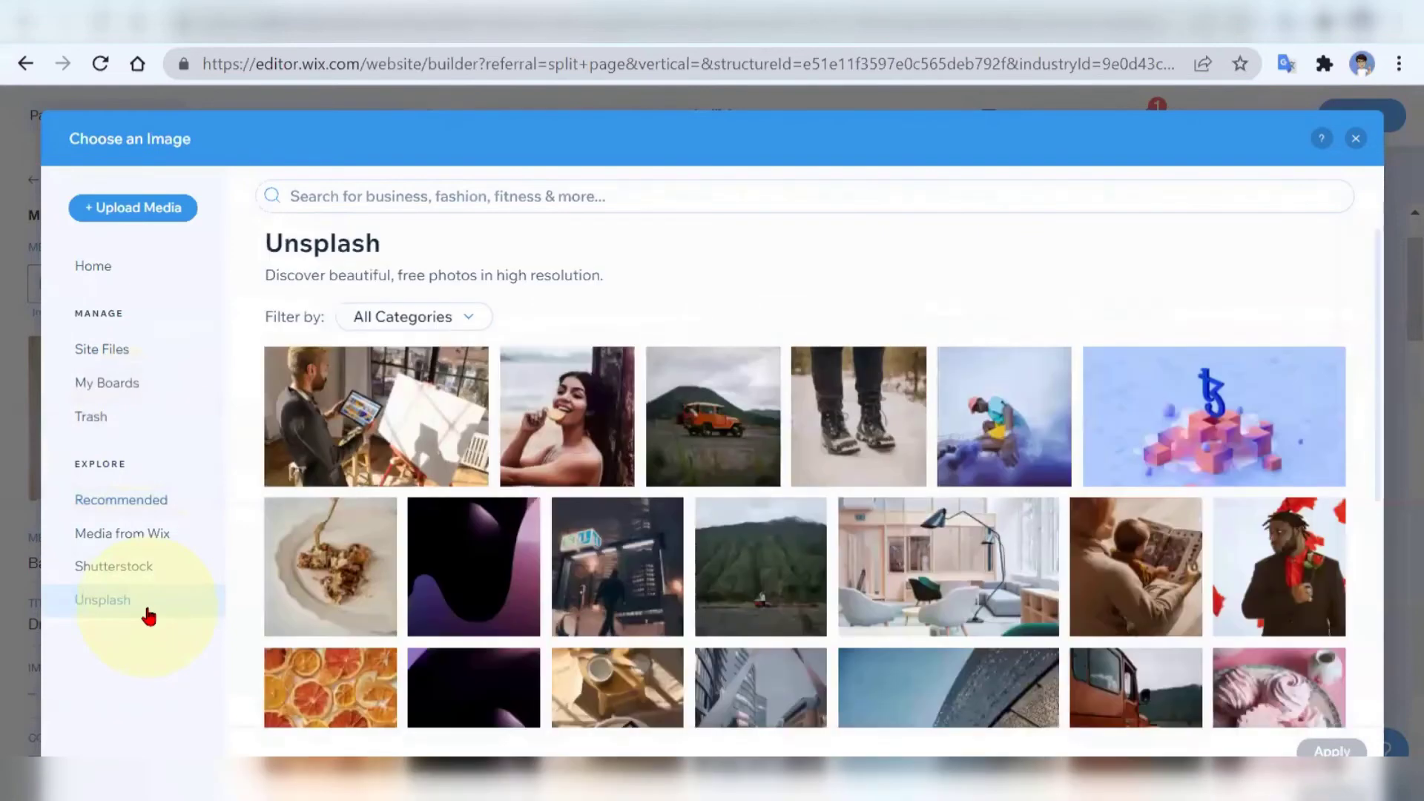
{"action": "left_click", "coordinate": [149, 570]}
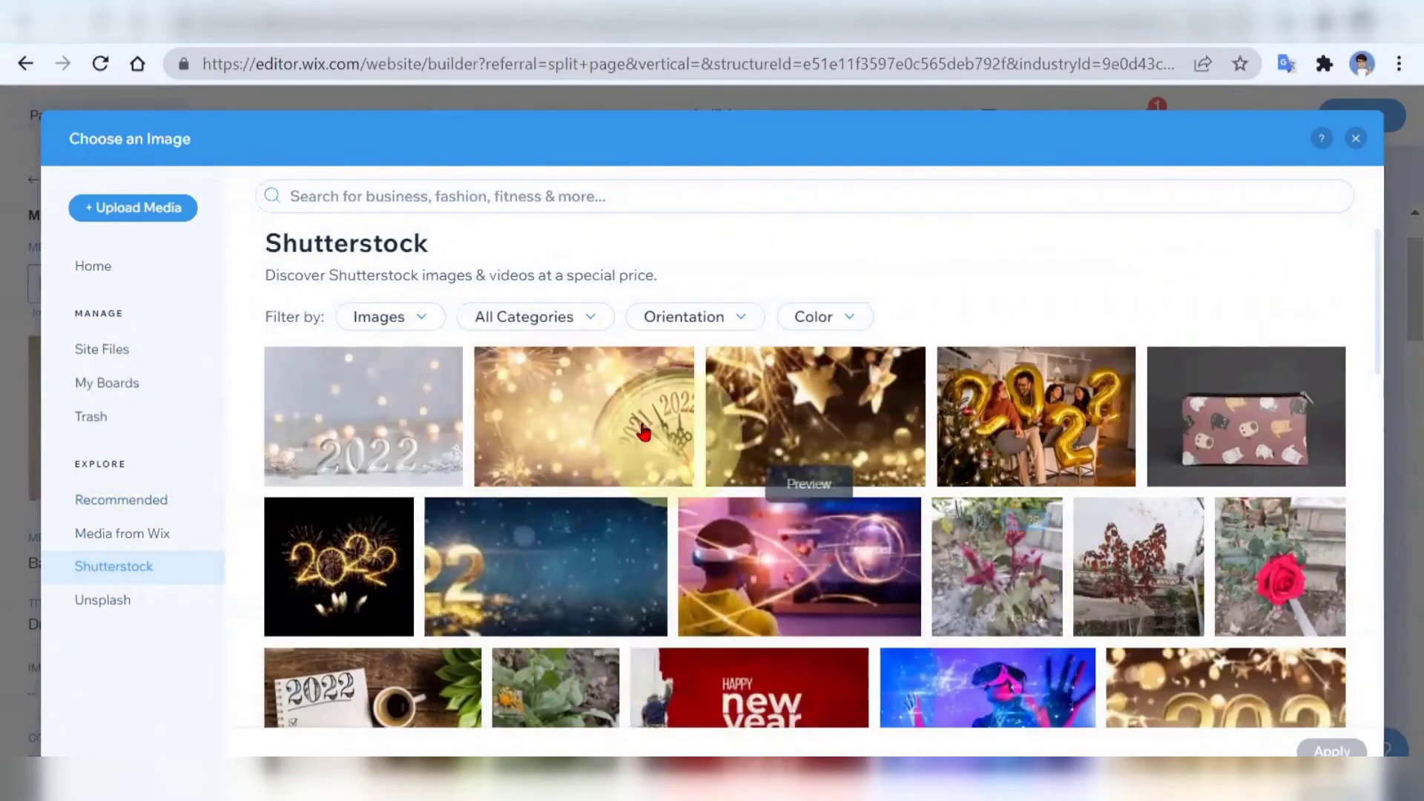
{"action": "left_click", "coordinate": [160, 213]}
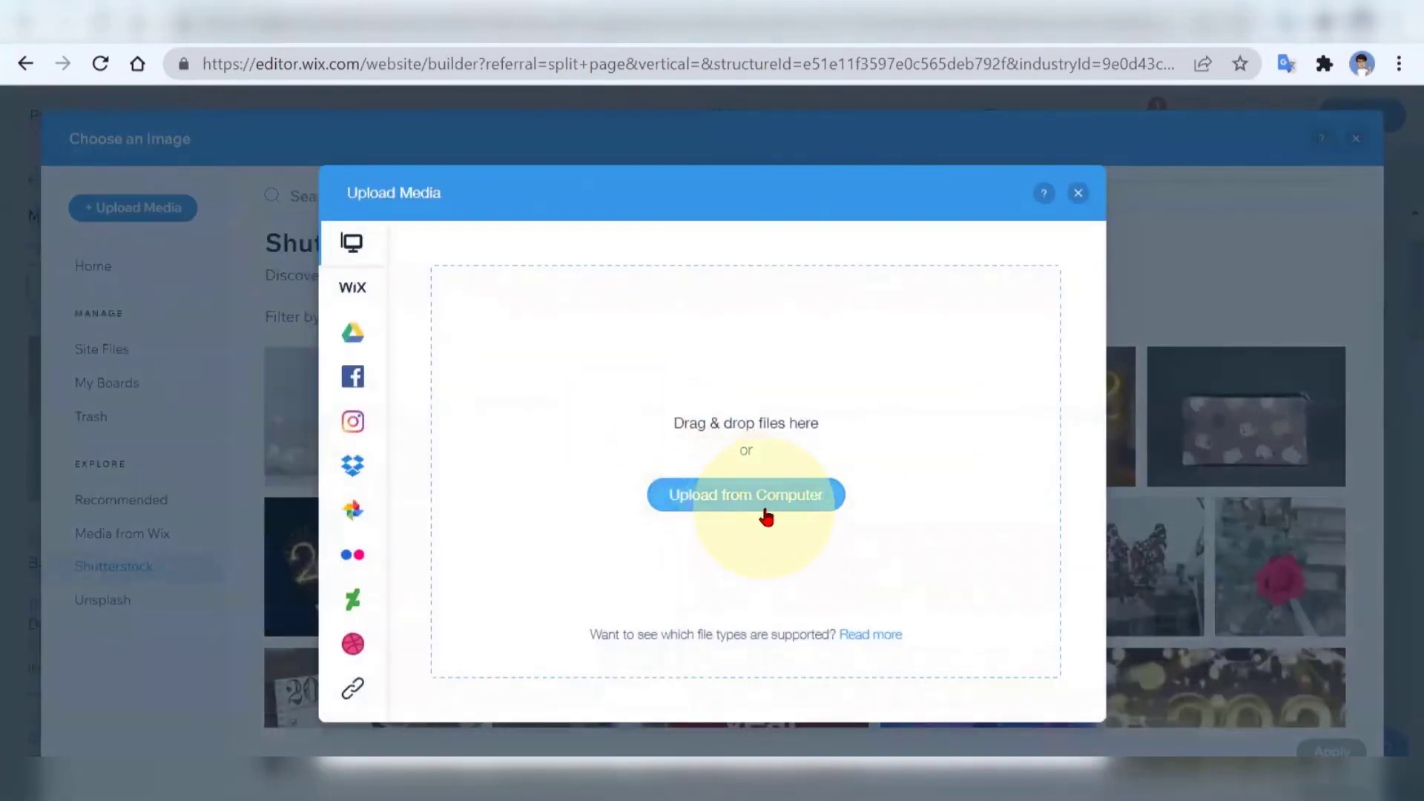
{"action": "left_click", "coordinate": [1077, 195]}
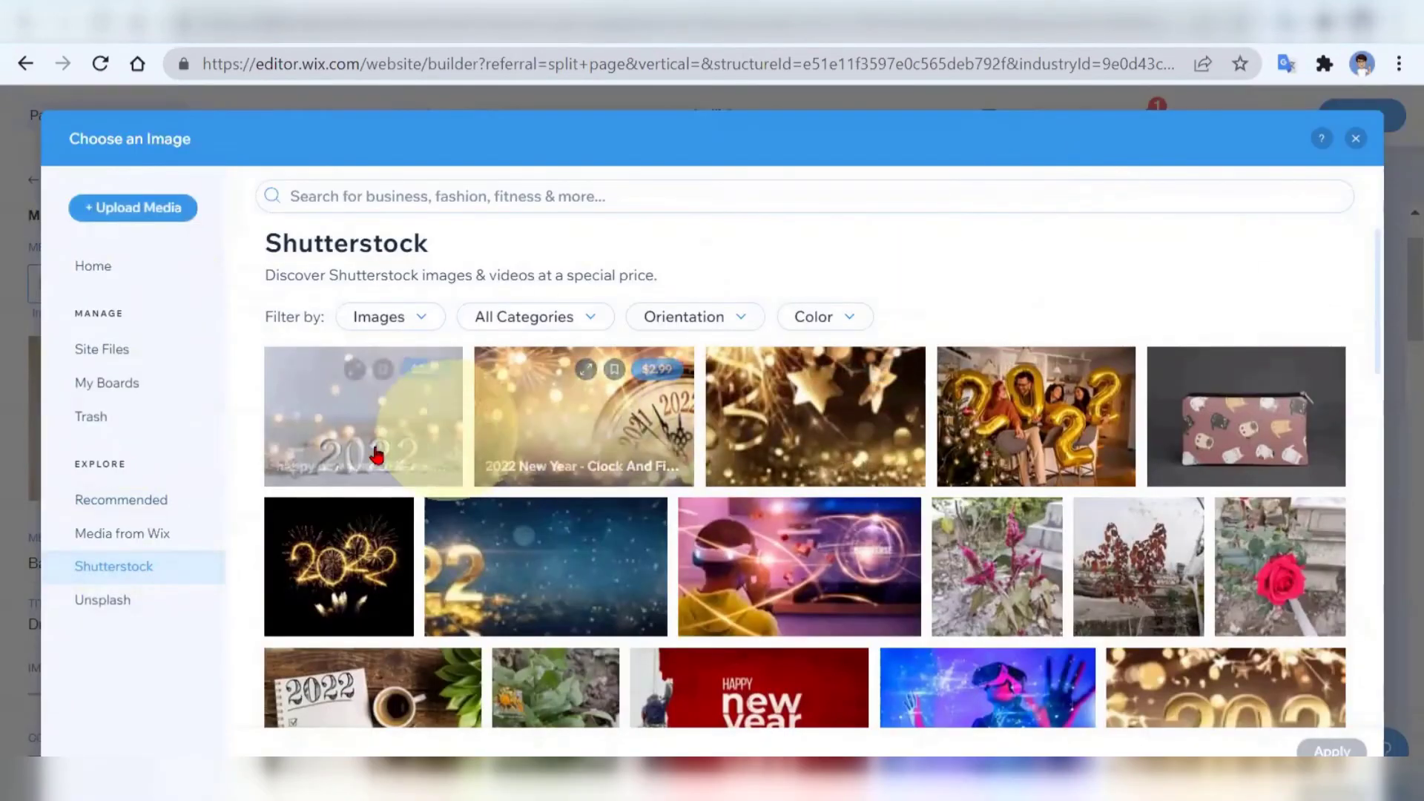
{"action": "left_click", "coordinate": [141, 545]}
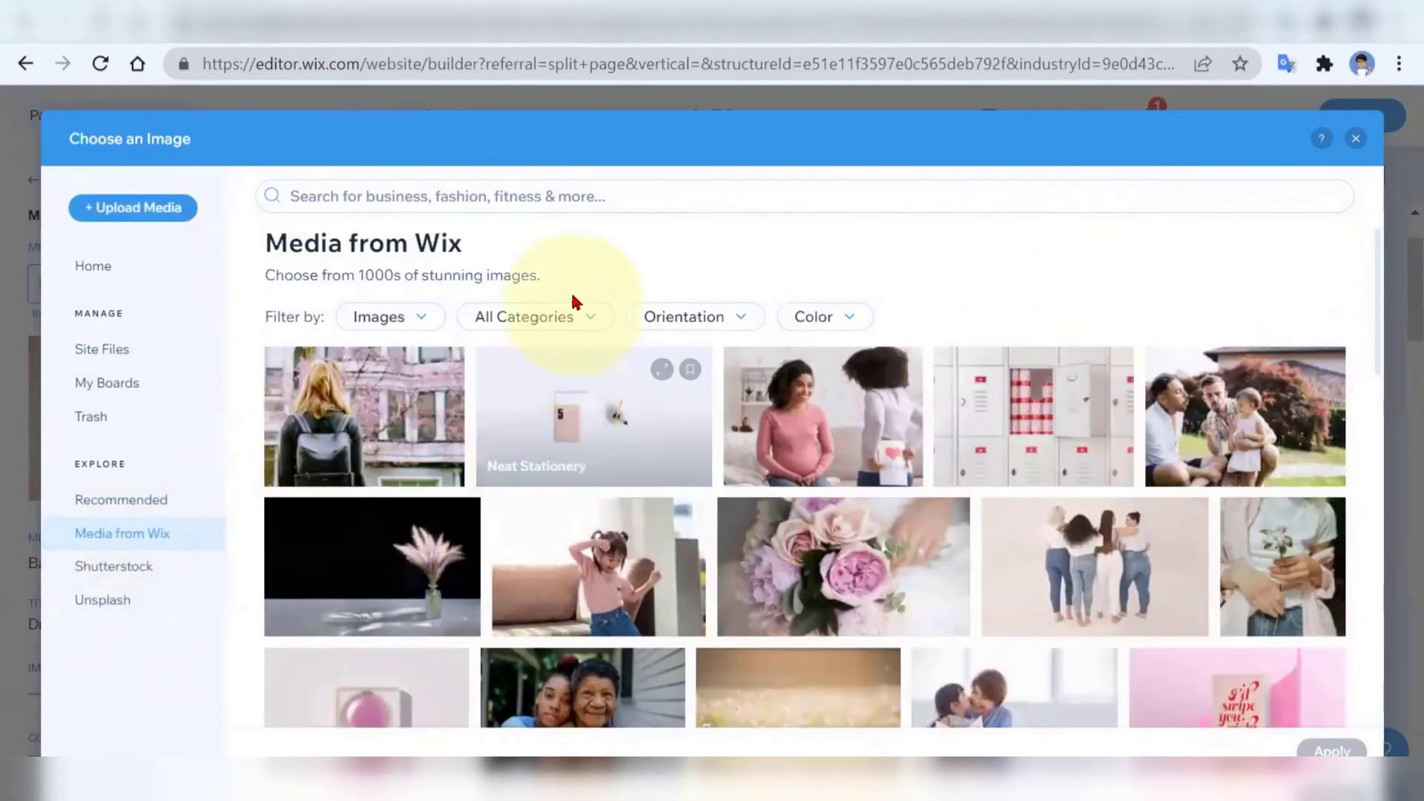
{"action": "left_click", "coordinate": [560, 196]}
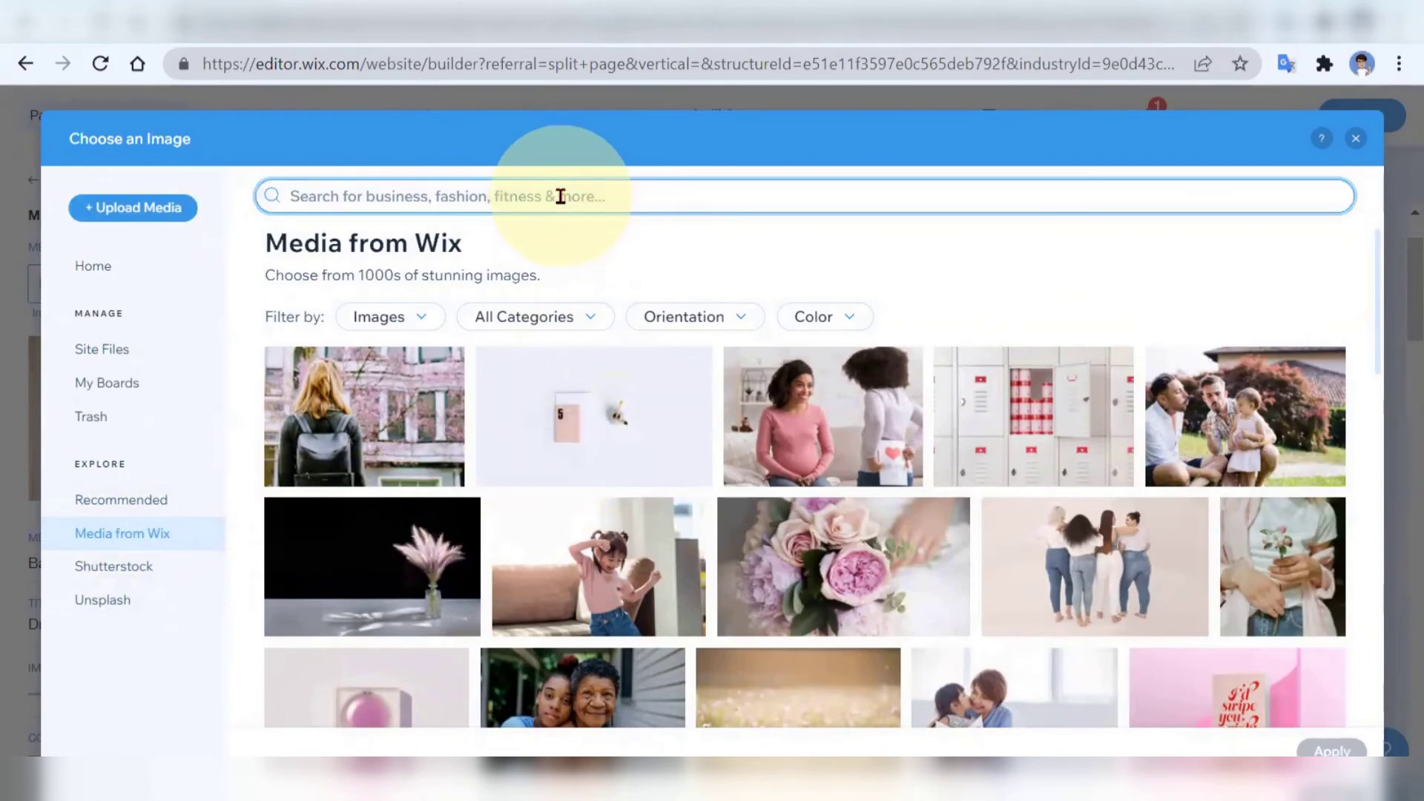
{"action": "type", "text": "interior design"}
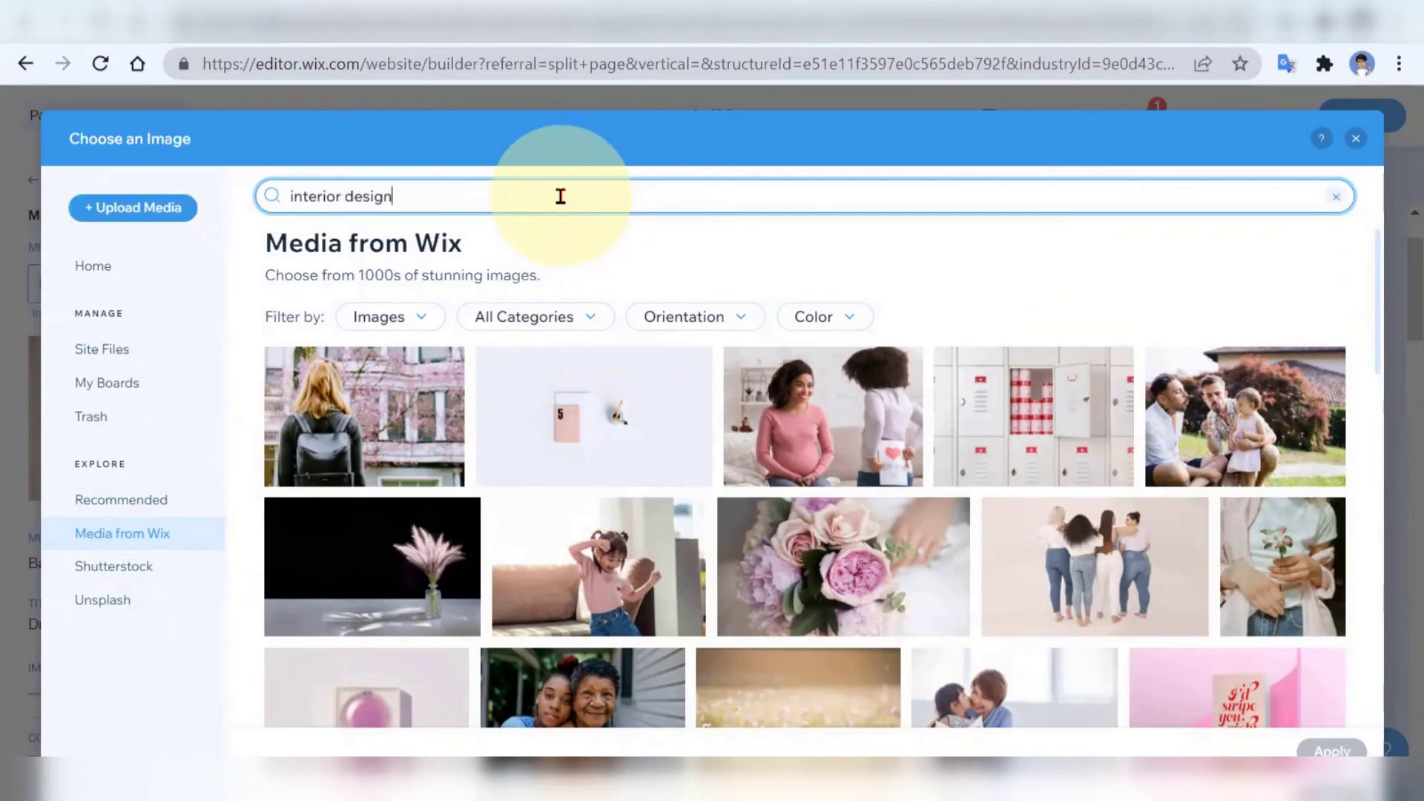
{"action": "key", "text": "Return"}
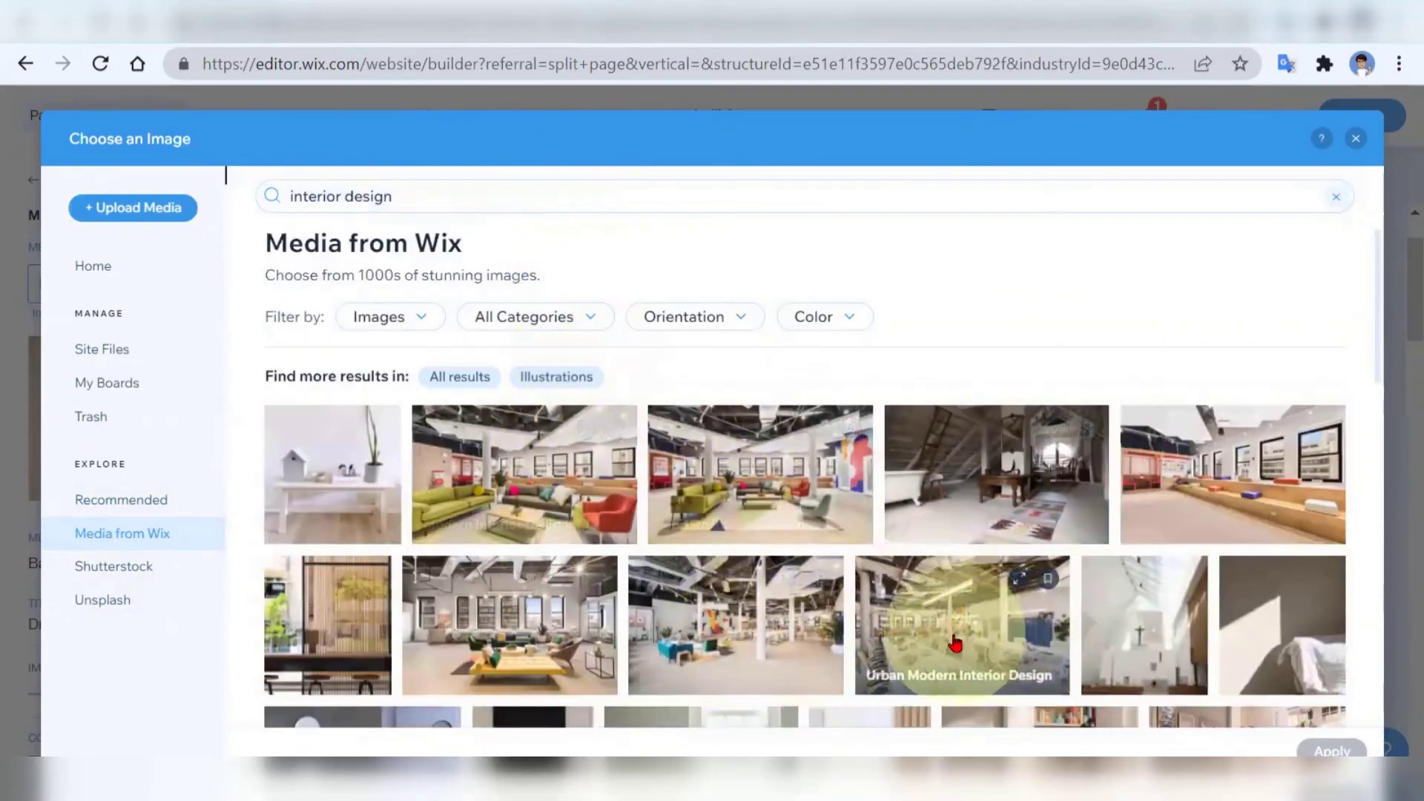
{"action": "left_click", "coordinate": [1231, 482]}
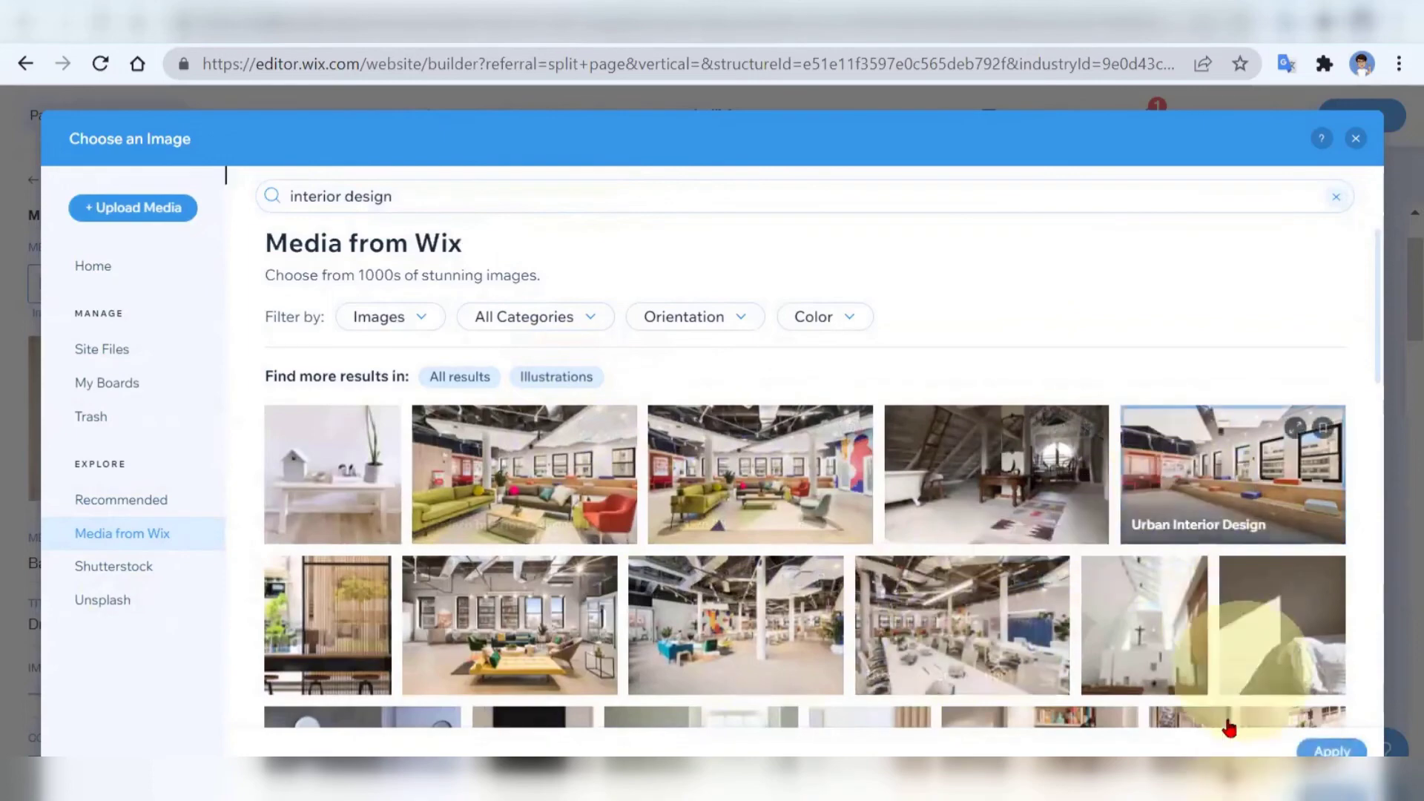
{"action": "left_click", "coordinate": [1332, 752]}
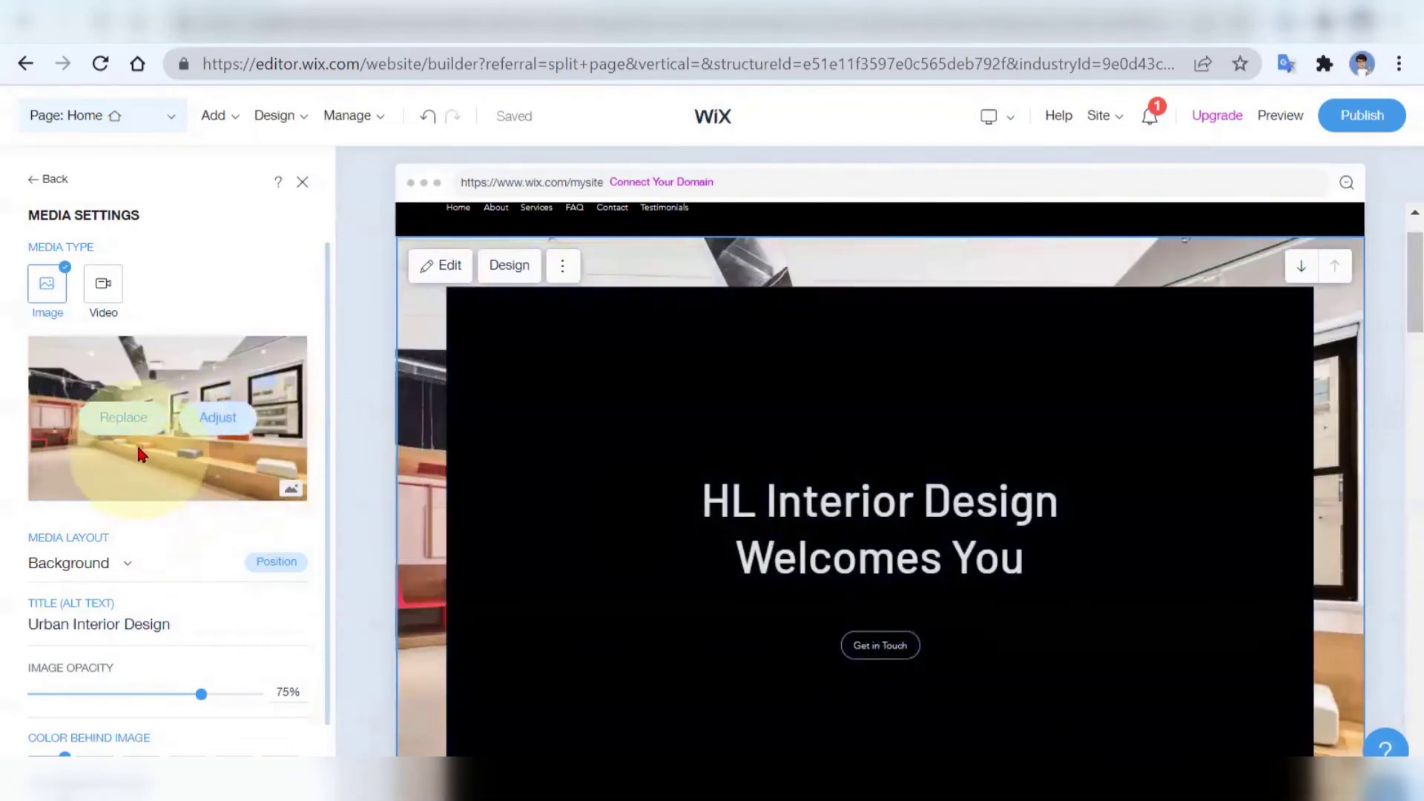
{"action": "left_click", "coordinate": [126, 563]}
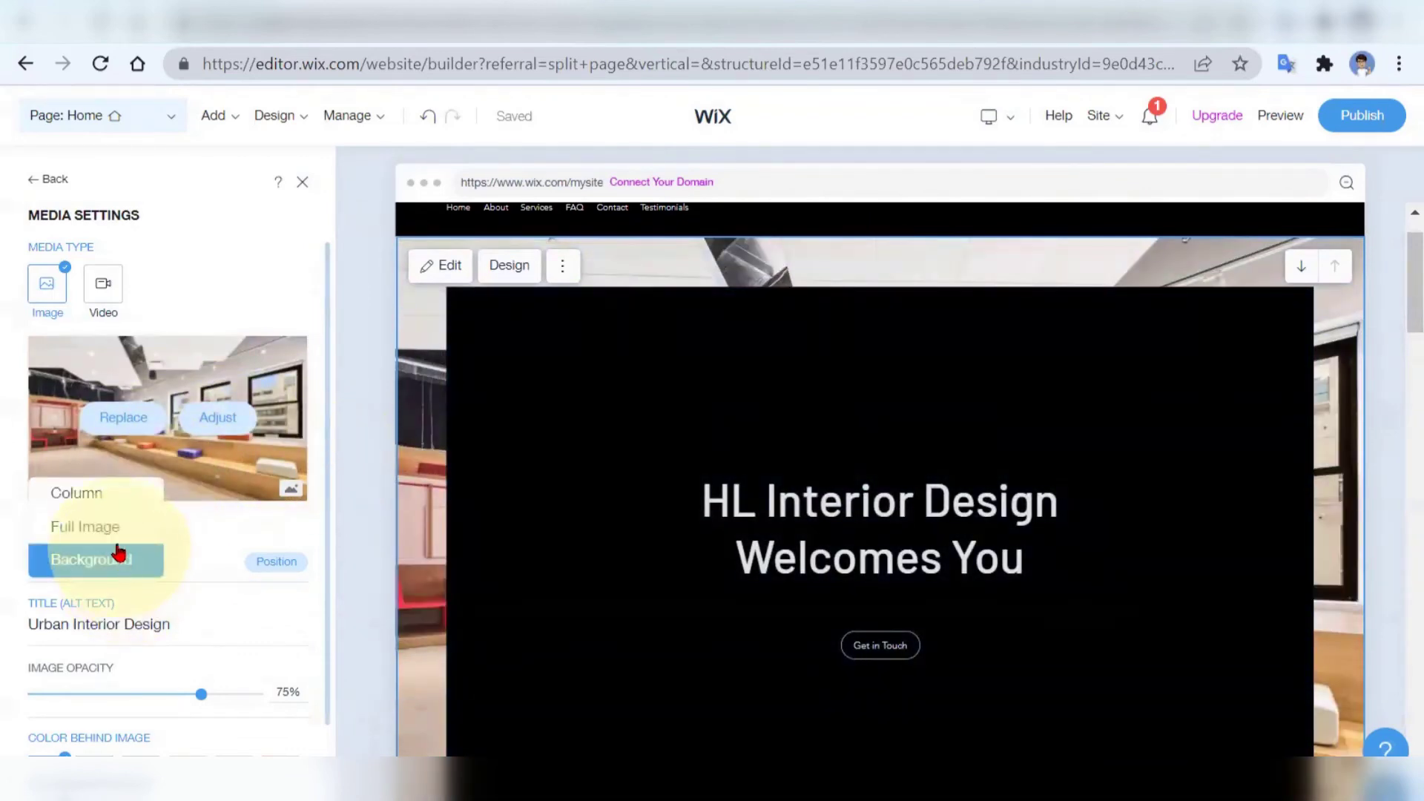
{"action": "left_click", "coordinate": [115, 528]}
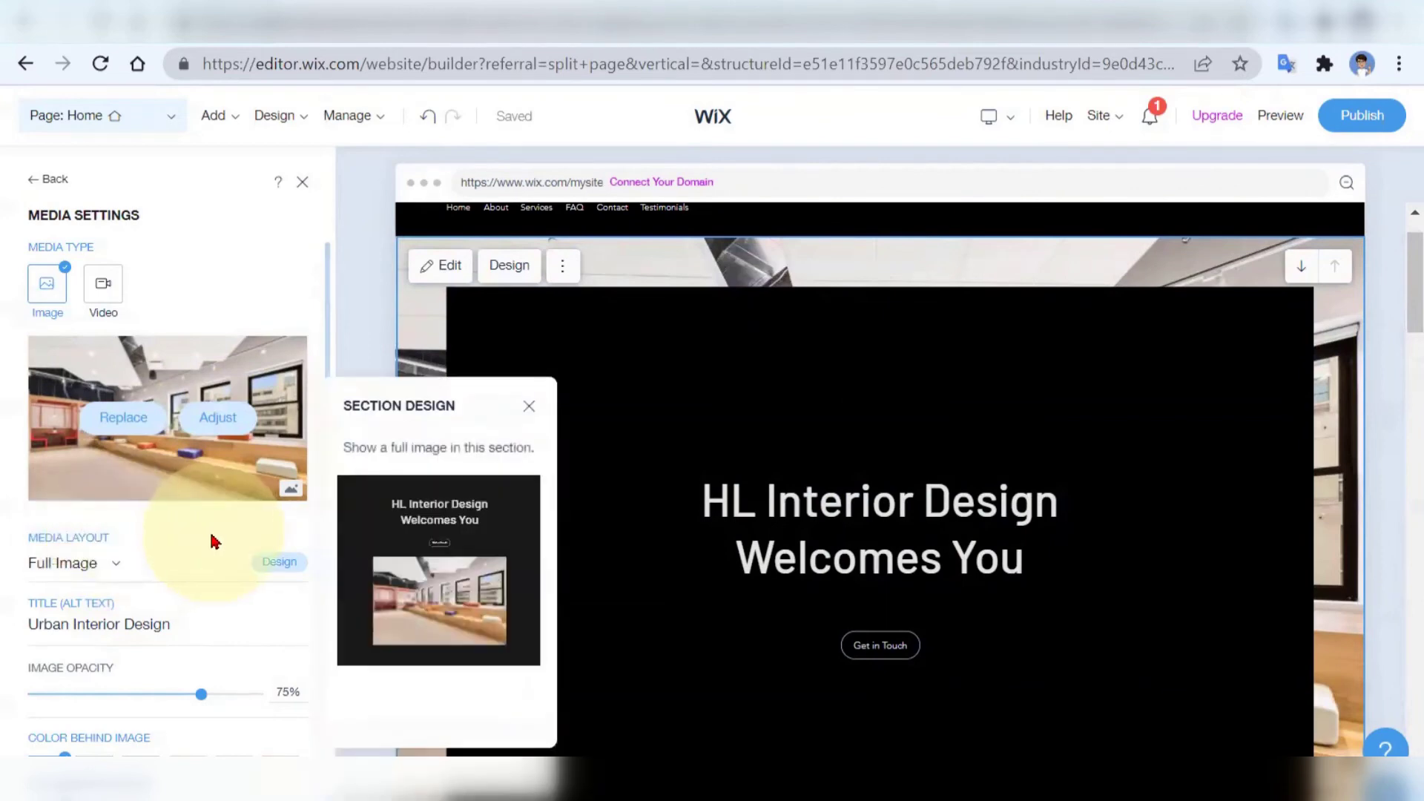
{"action": "left_click", "coordinate": [274, 564]}
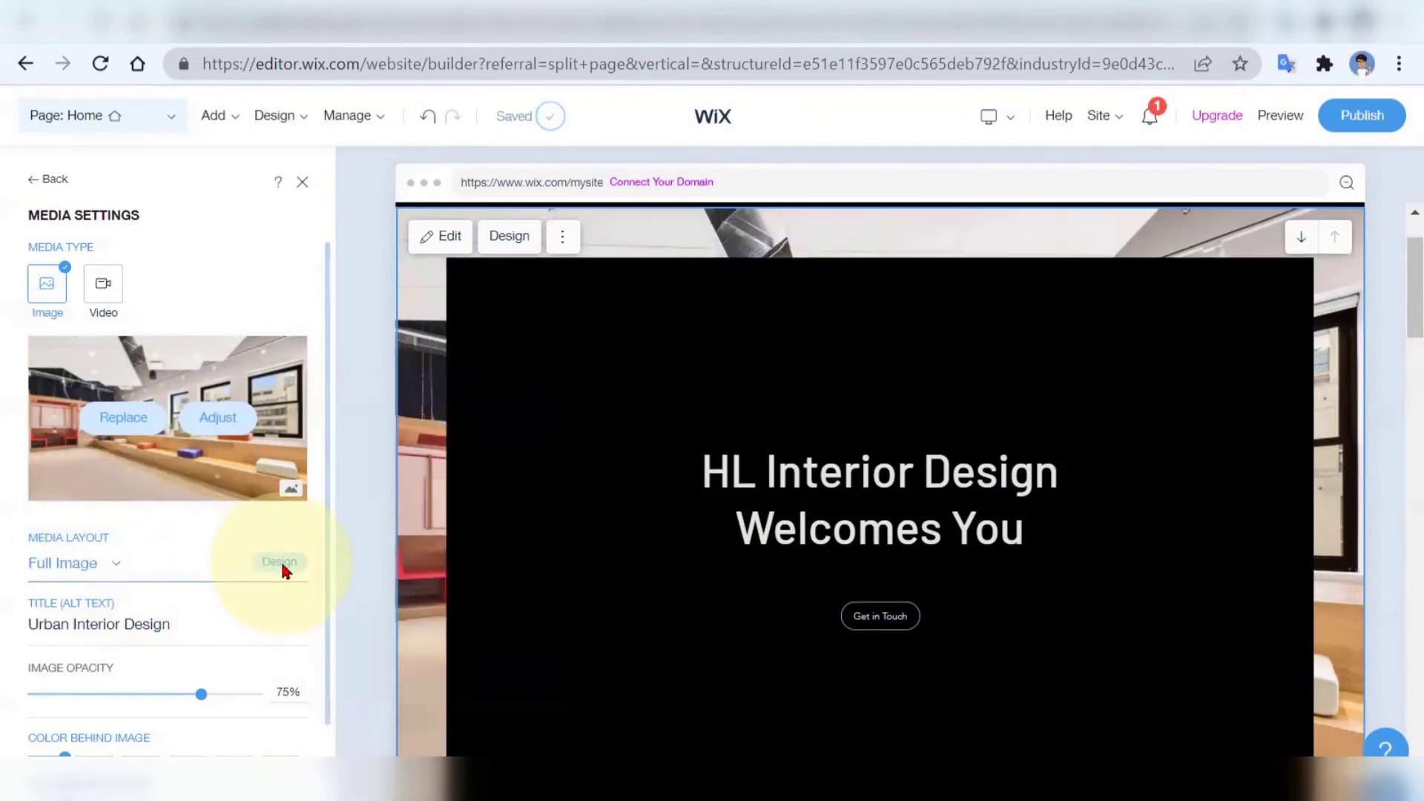
{"action": "left_click", "coordinate": [276, 562]}
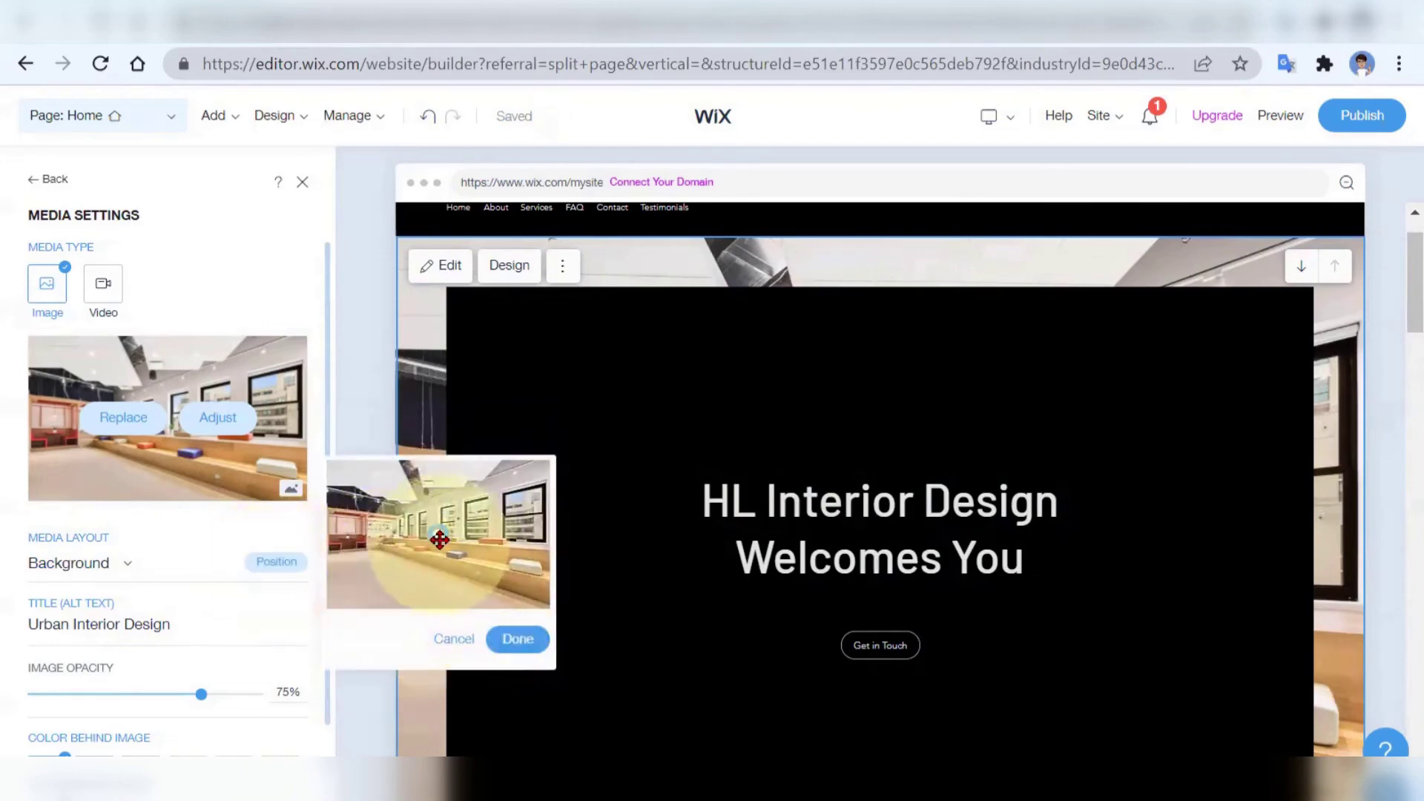
{"action": "left_click", "coordinate": [503, 509]}
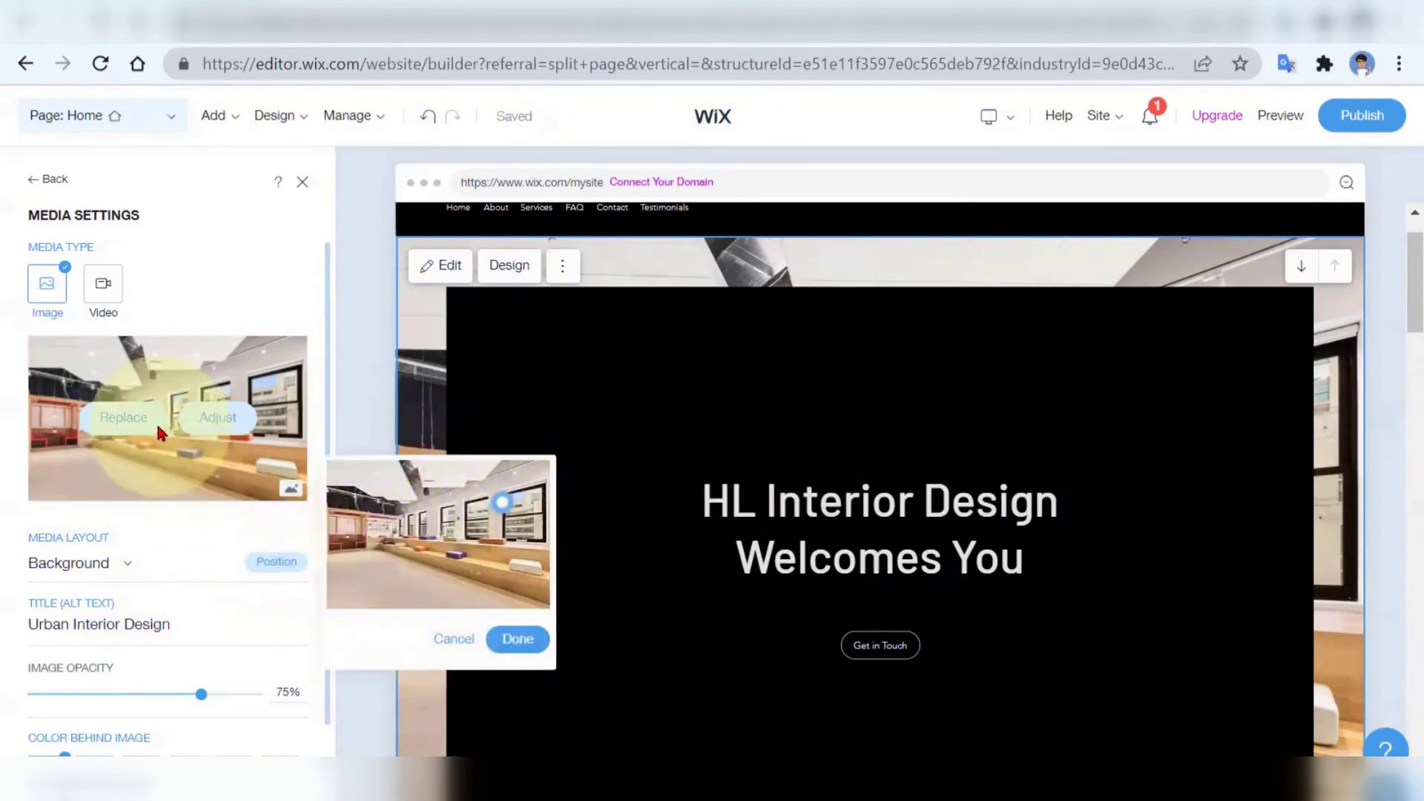
{"action": "left_click", "coordinate": [156, 467]}
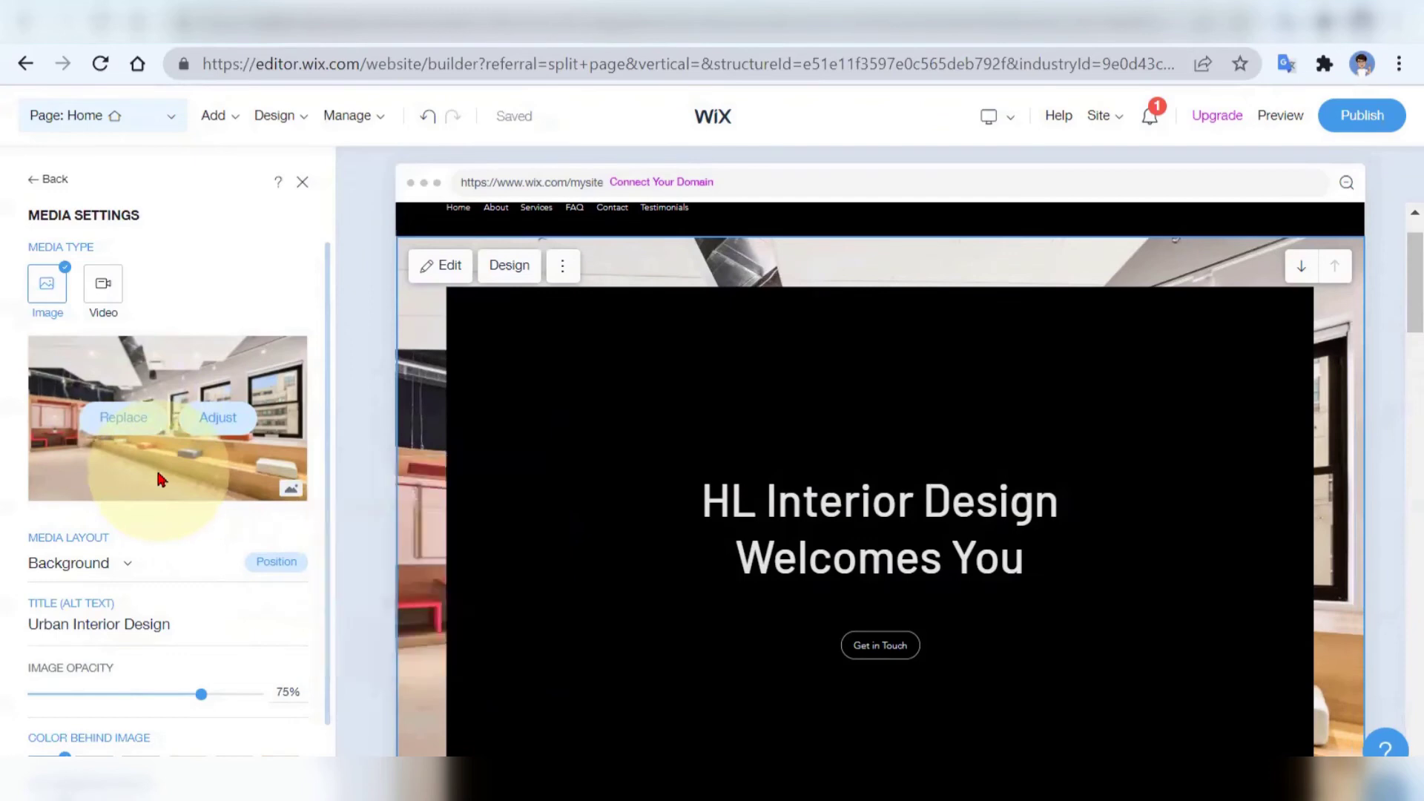
{"action": "scroll", "coordinate": [768, 512], "scroll_direction": "down", "scroll_amount": 2}
{"action": "scroll", "coordinate": [769, 512], "scroll_direction": "down", "scroll_amount": 2}
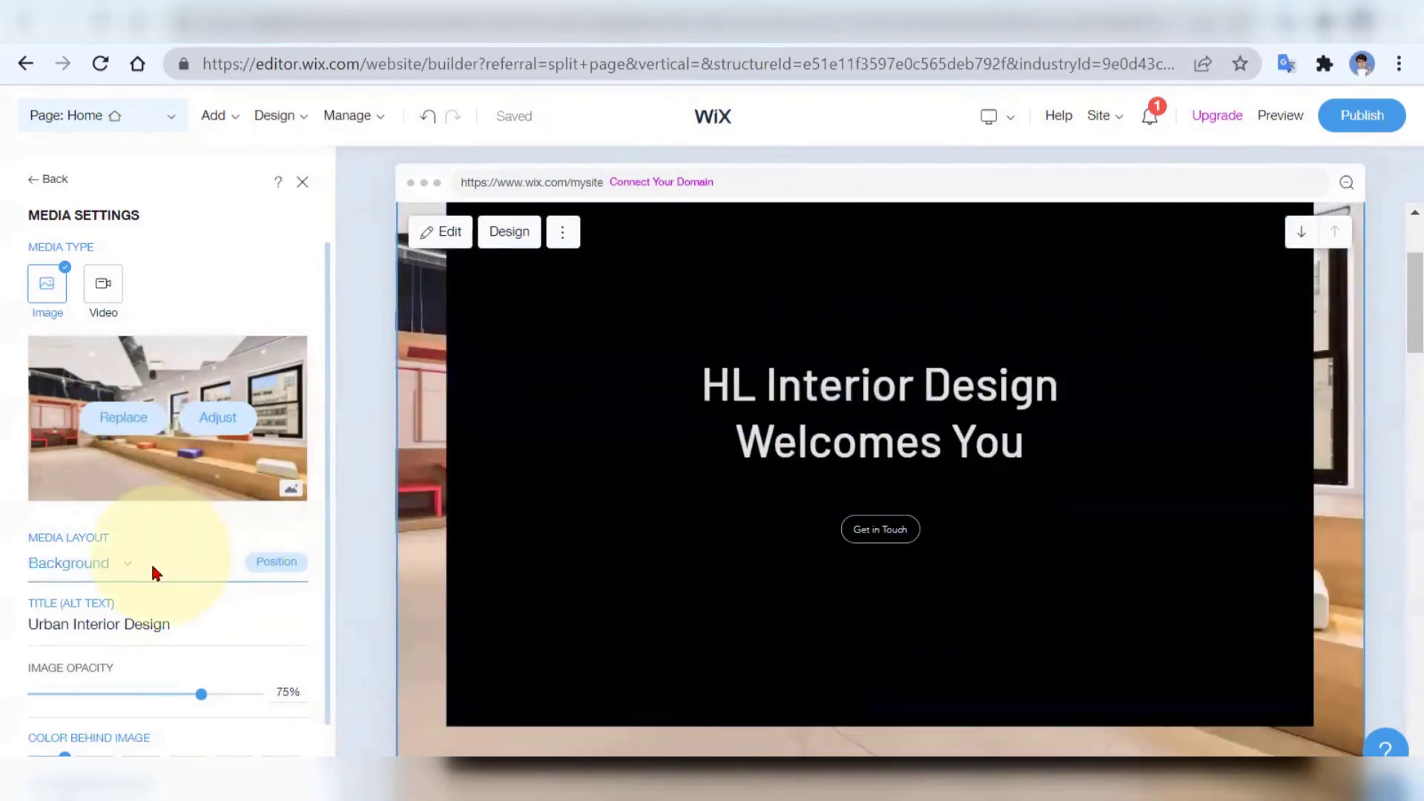
{"action": "left_click", "coordinate": [152, 575]}
{"action": "left_click", "coordinate": [92, 527]}
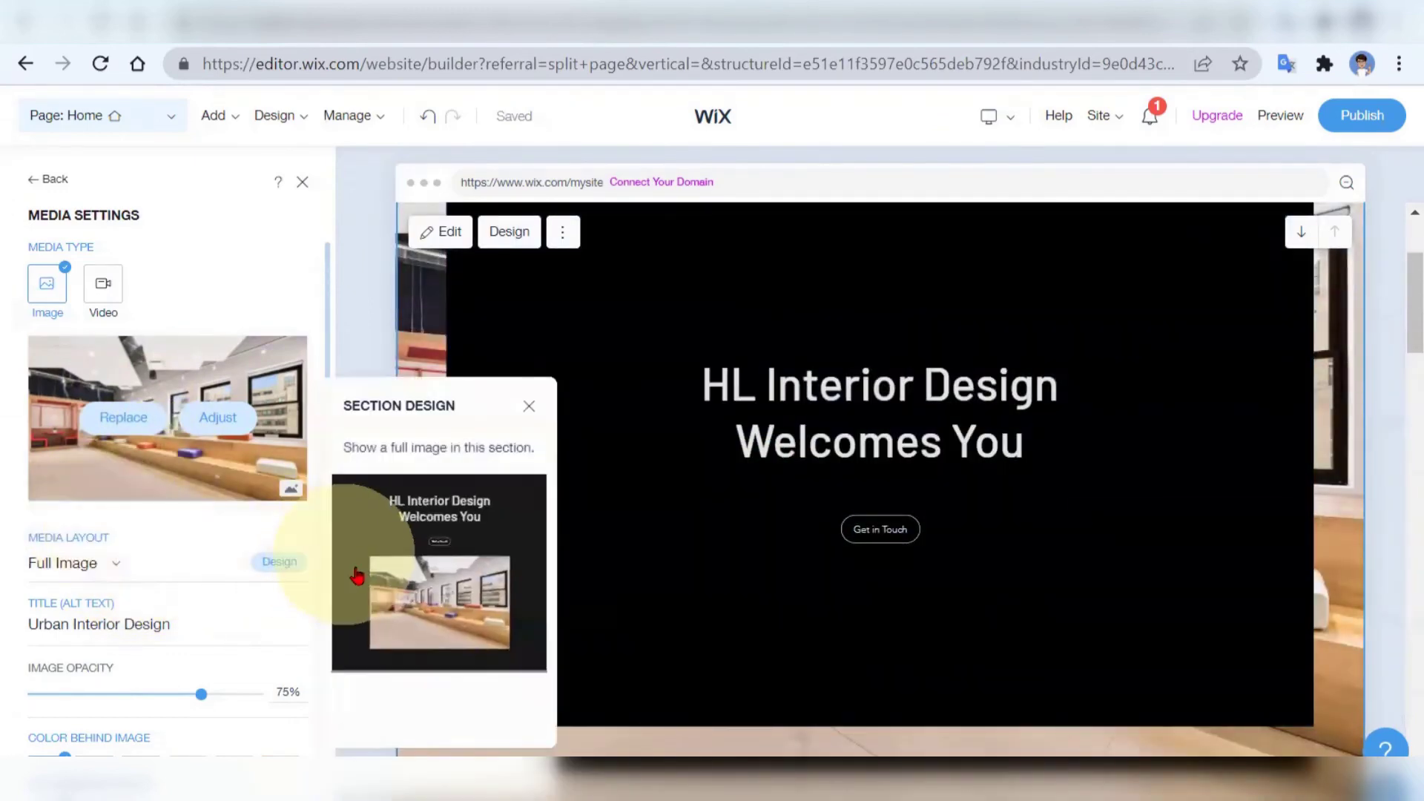
{"action": "left_click", "coordinate": [394, 579]}
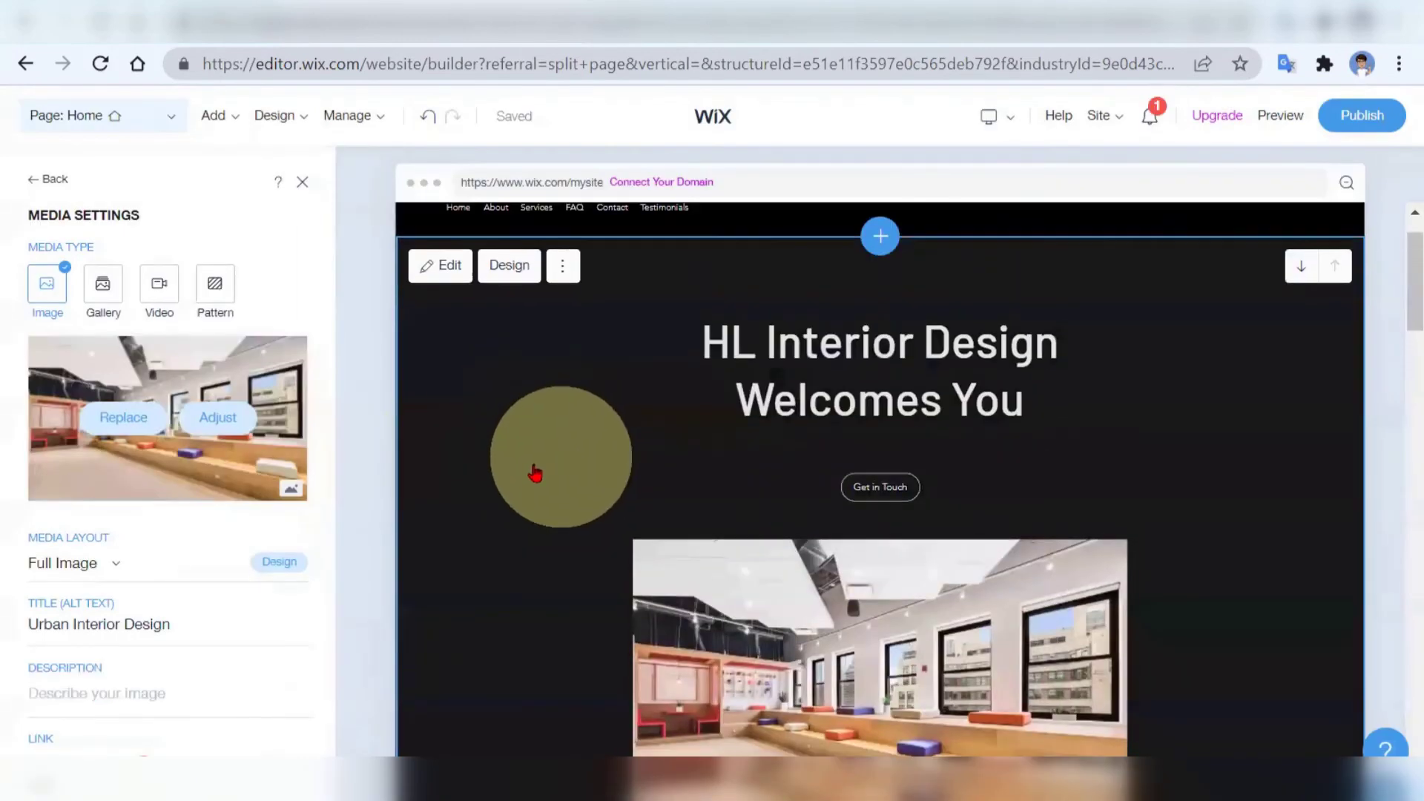
{"action": "left_click", "coordinate": [39, 184]}
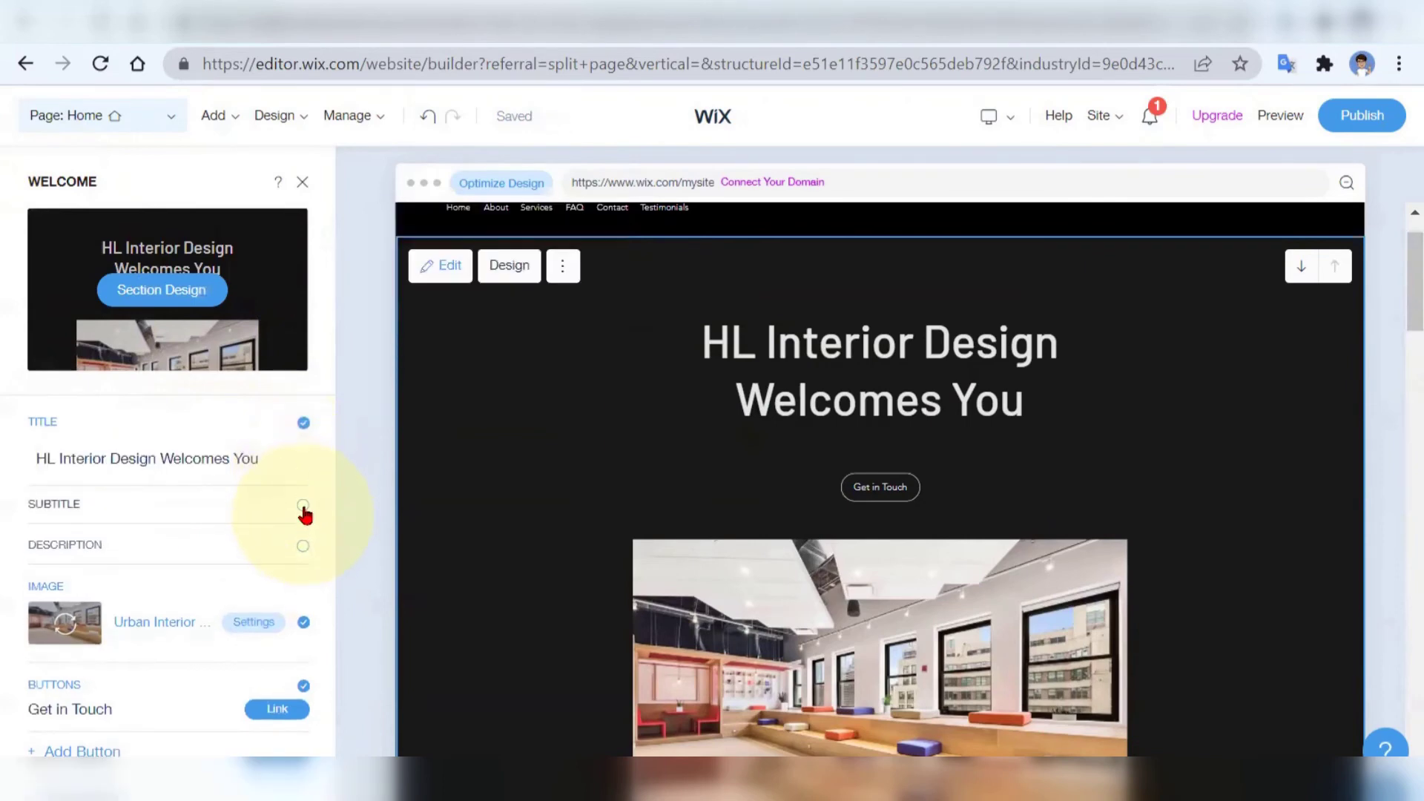
{"action": "left_click", "coordinate": [303, 507]}
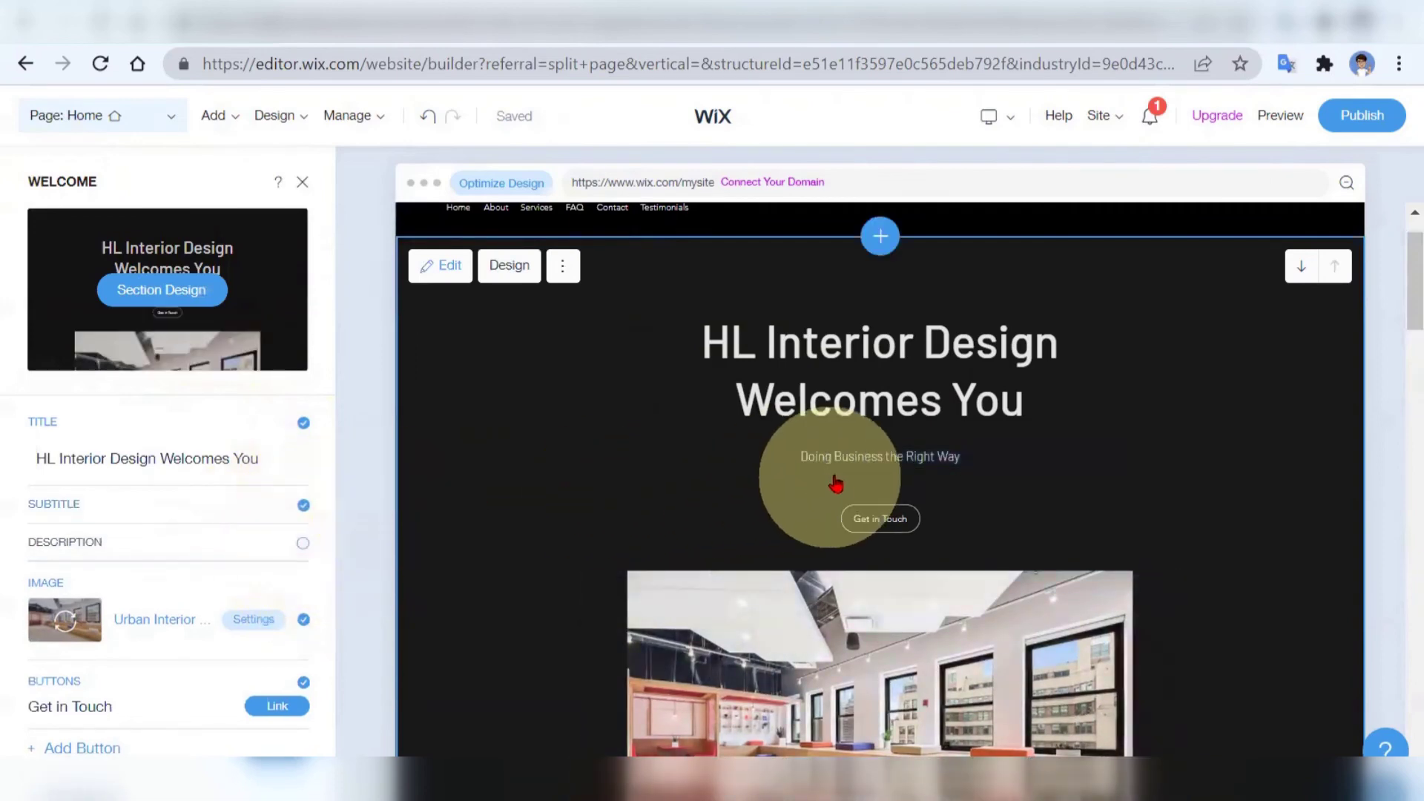
{"action": "left_click", "coordinate": [305, 510]}
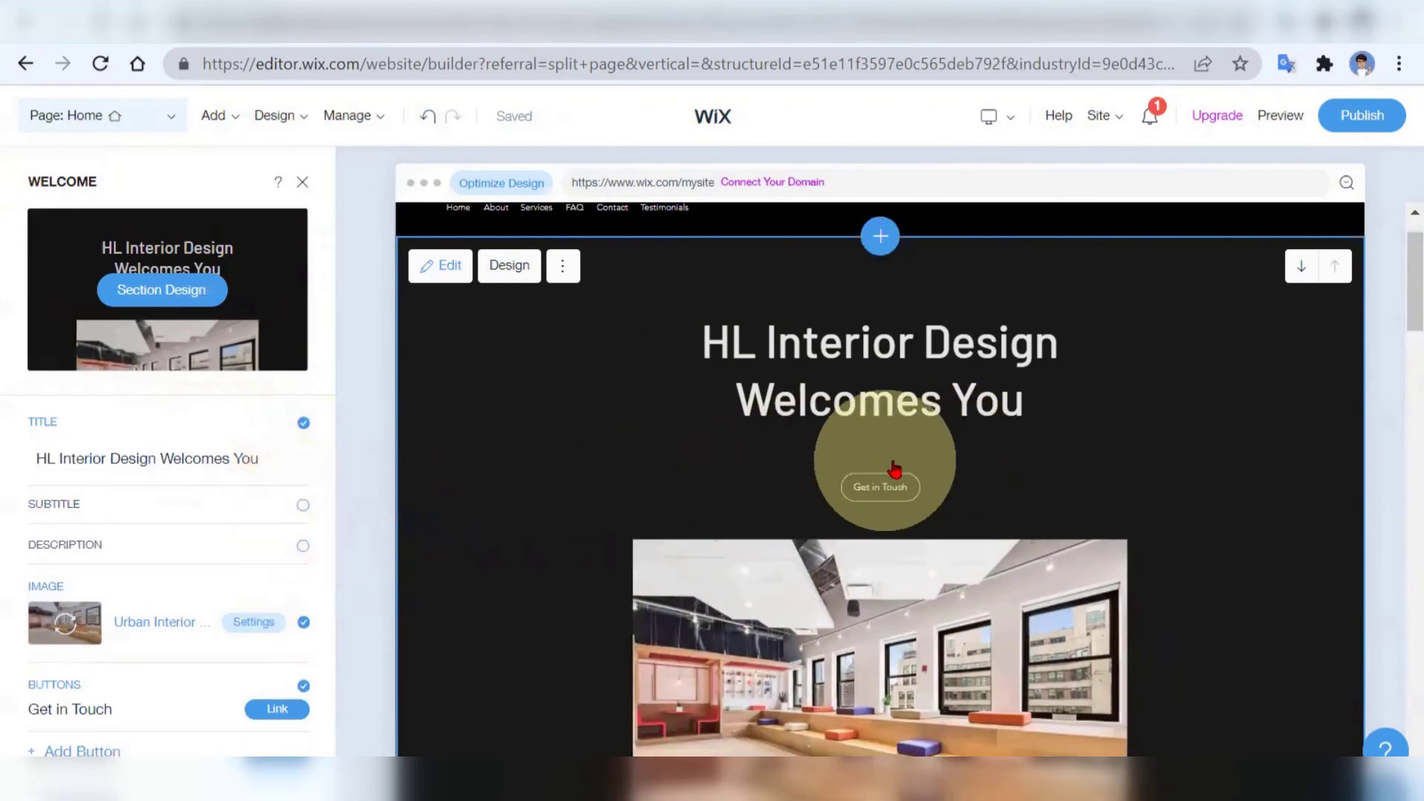
{"action": "left_click", "coordinate": [304, 547]}
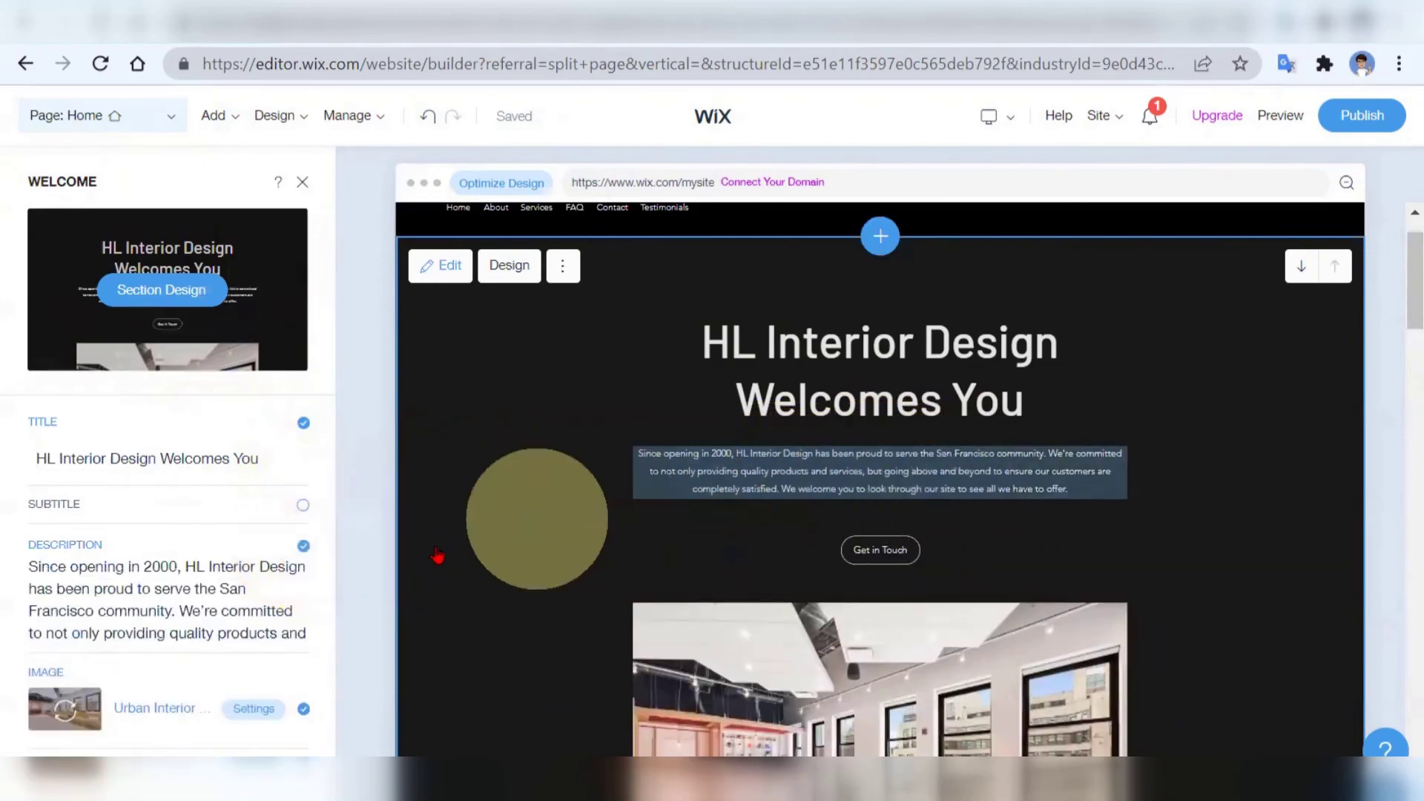
{"action": "left_click", "coordinate": [304, 547]}
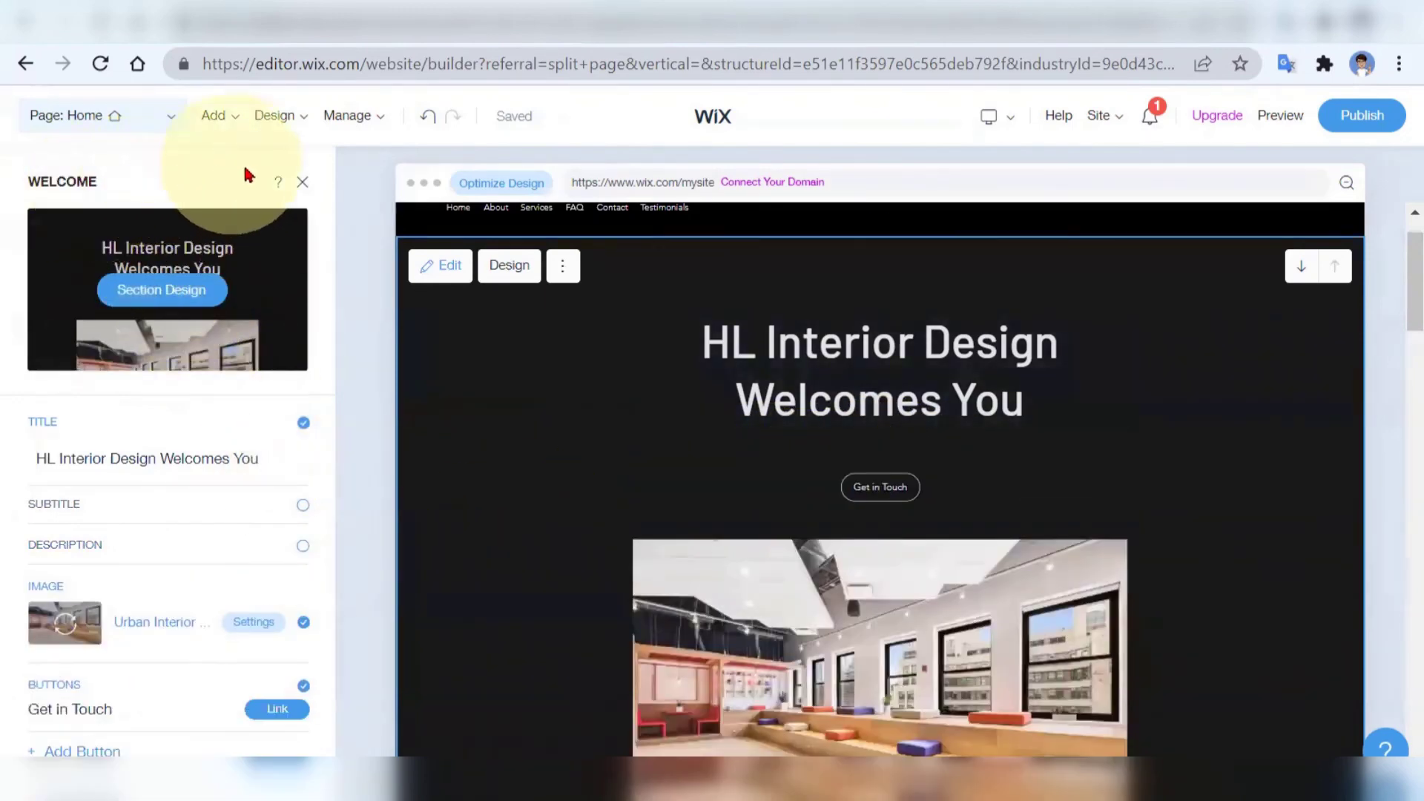
{"action": "left_click", "coordinate": [303, 183]}
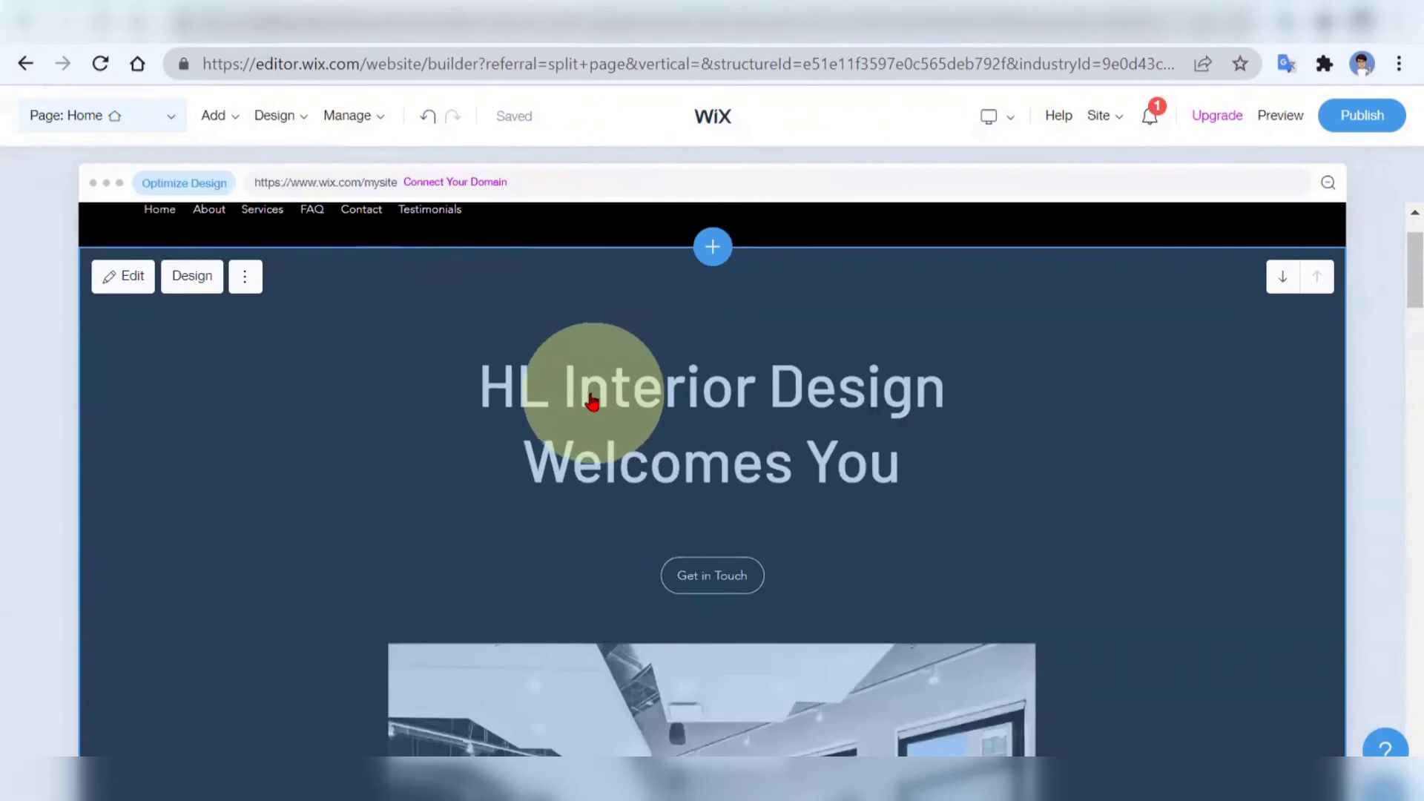
{"action": "left_click", "coordinate": [246, 288]}
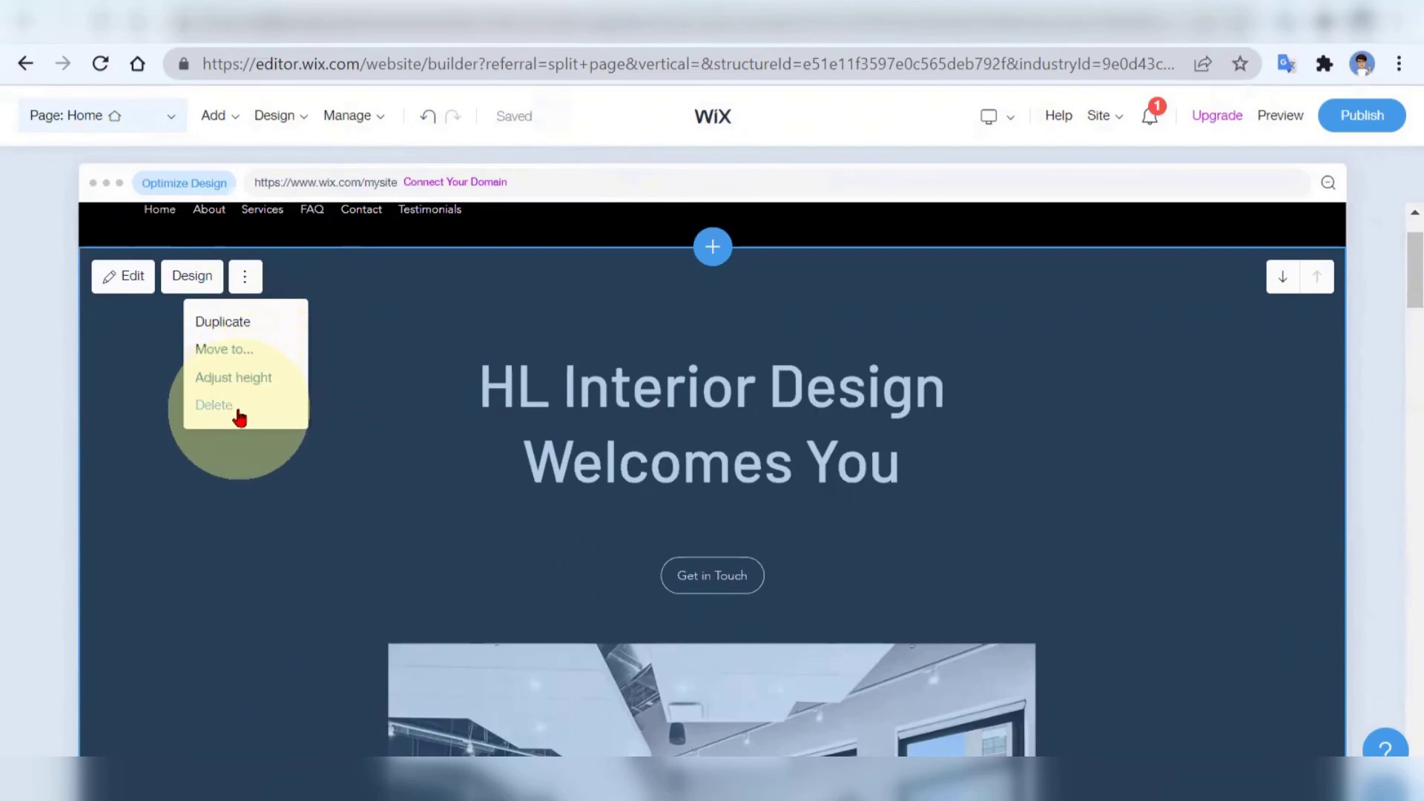
{"action": "left_click", "coordinate": [1279, 323]}
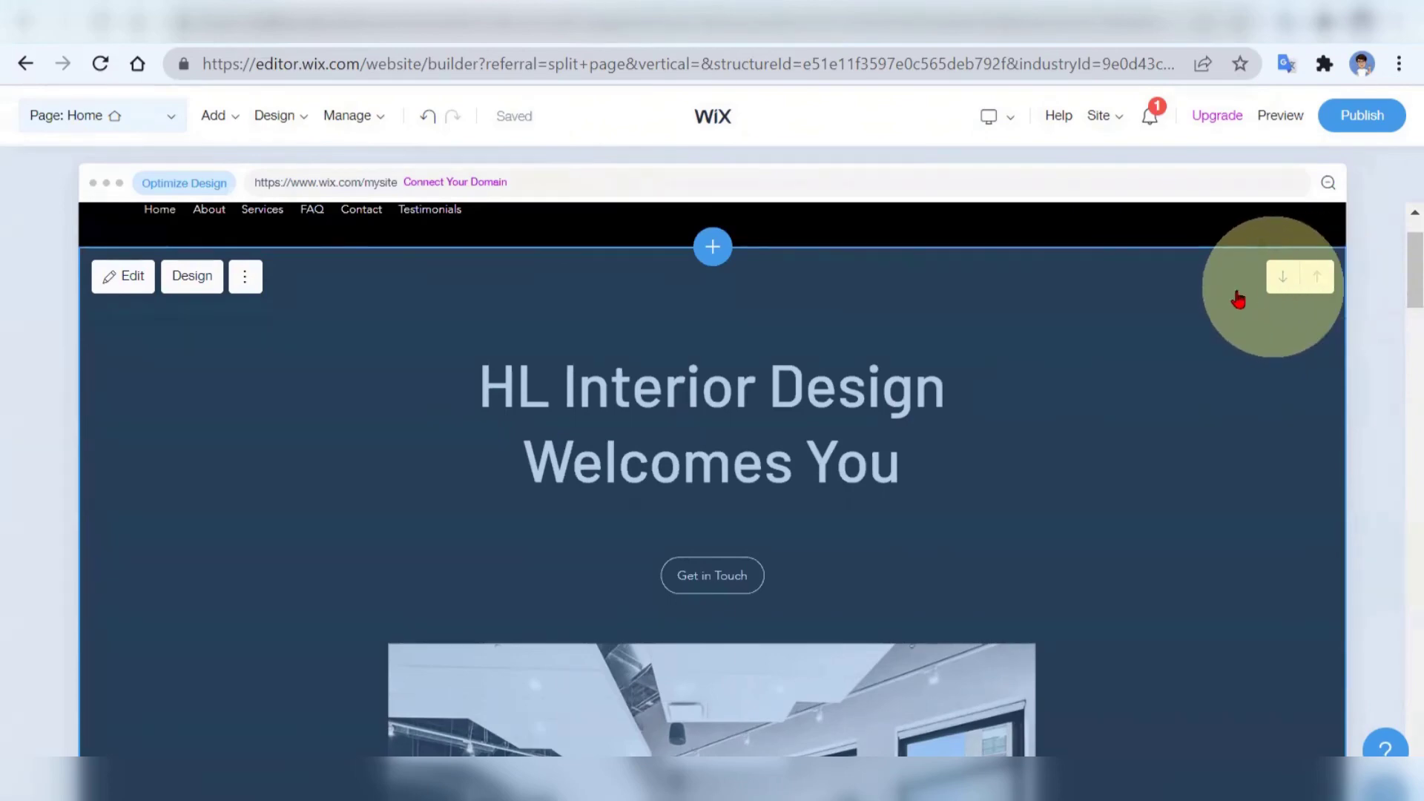
{"action": "scroll", "coordinate": [764, 375], "scroll_direction": "down", "scroll_amount": 6}
{"action": "scroll", "coordinate": [747, 383], "scroll_direction": "down", "scroll_amount": 3}
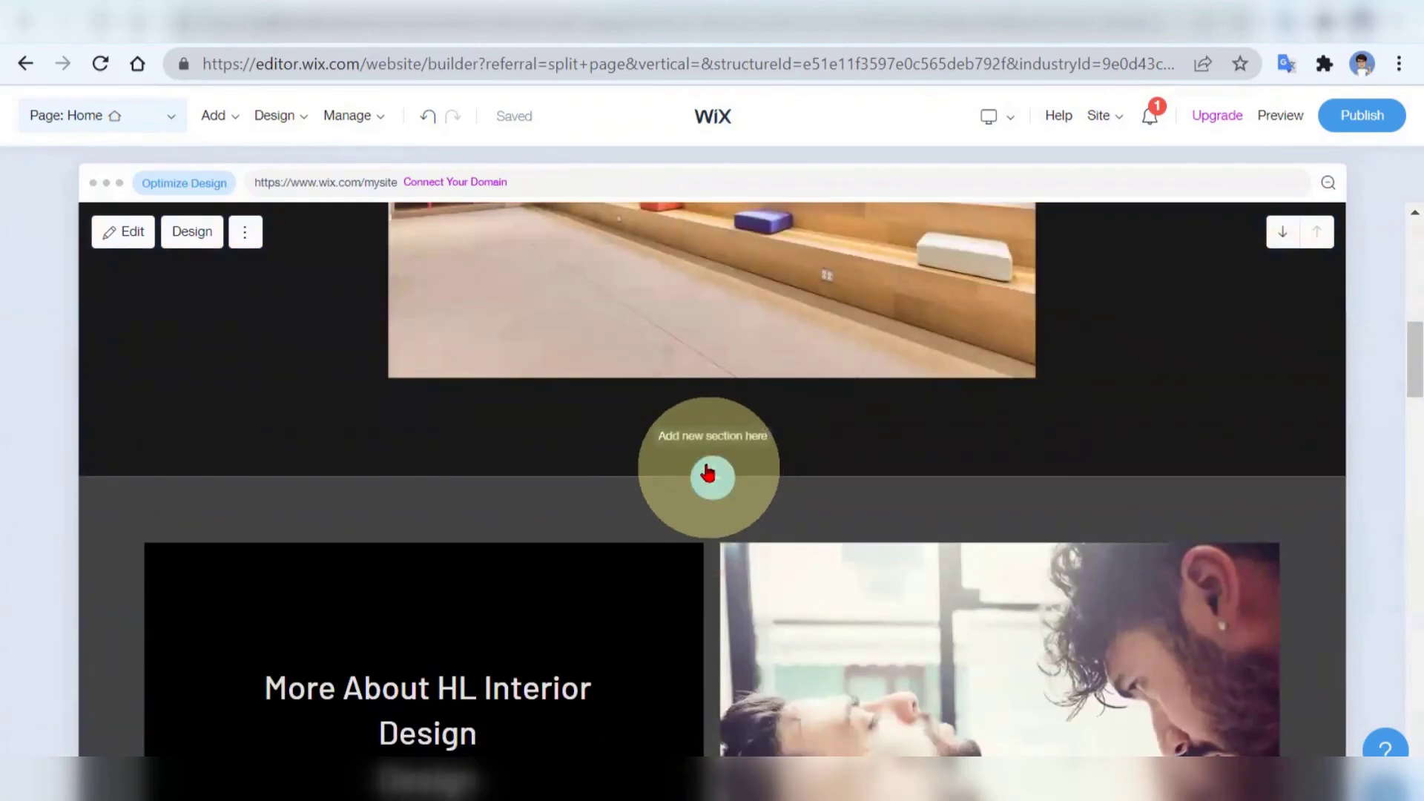
{"action": "left_click", "coordinate": [231, 121]}
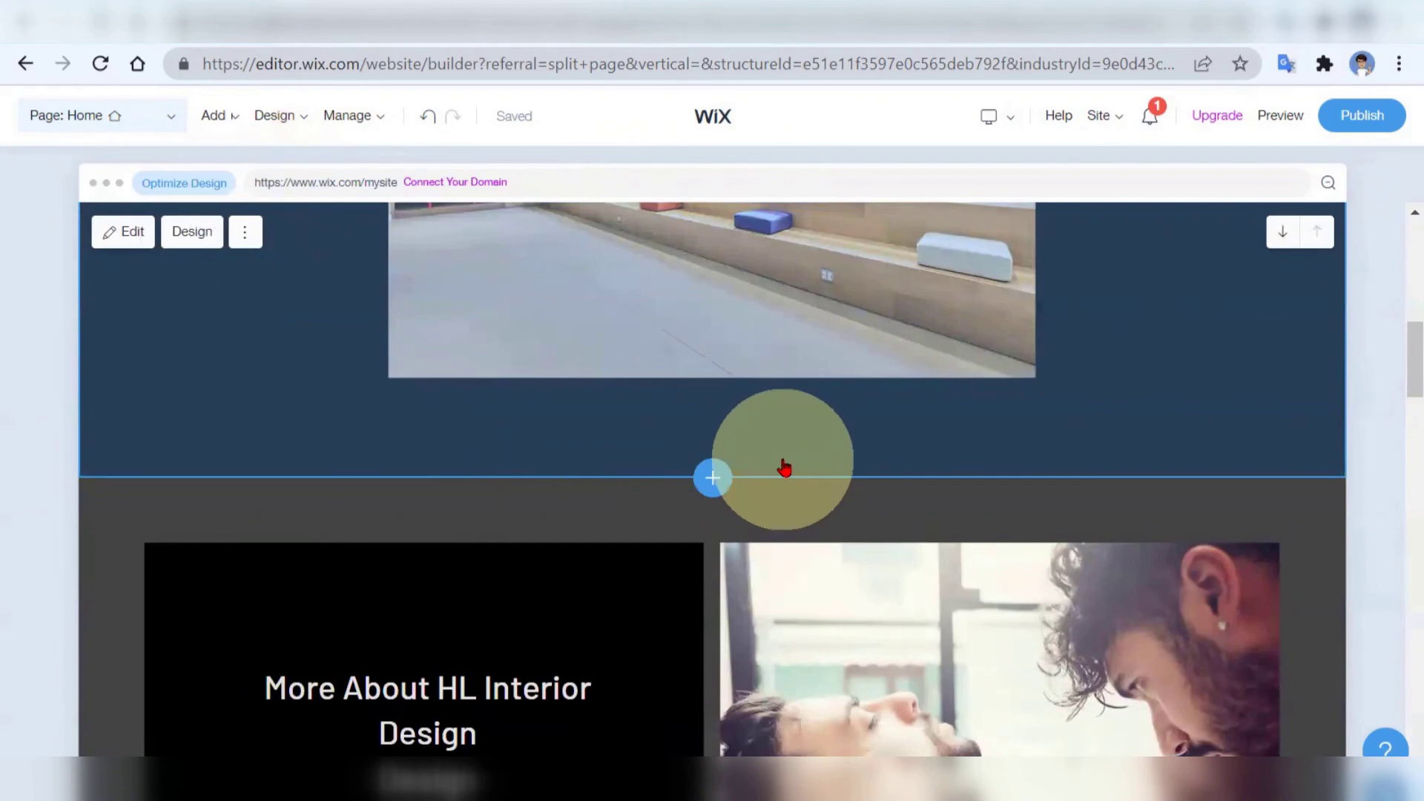
{"action": "scroll", "coordinate": [786, 466], "scroll_direction": "down", "scroll_amount": 10}
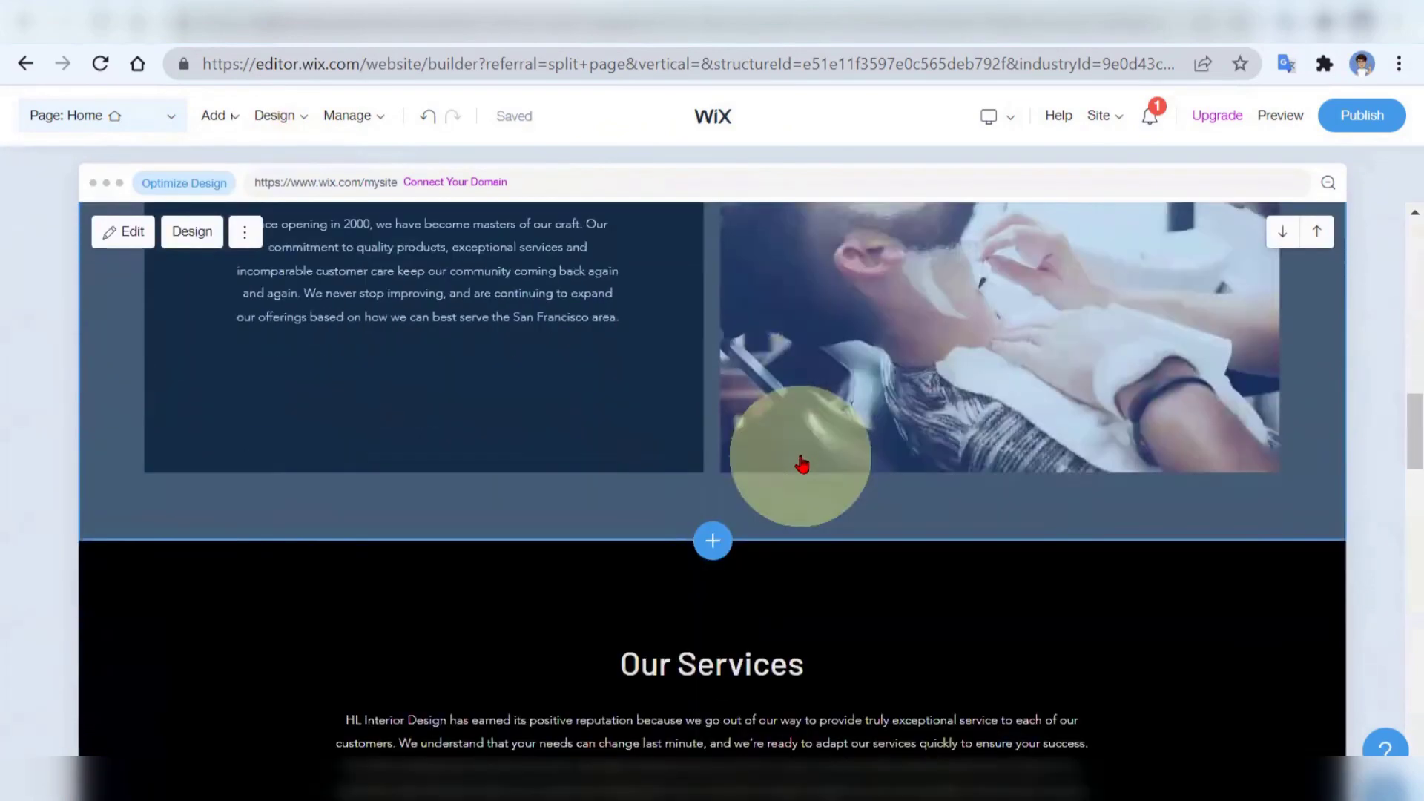
{"action": "scroll", "coordinate": [800, 461], "scroll_direction": "up", "scroll_amount": 12}
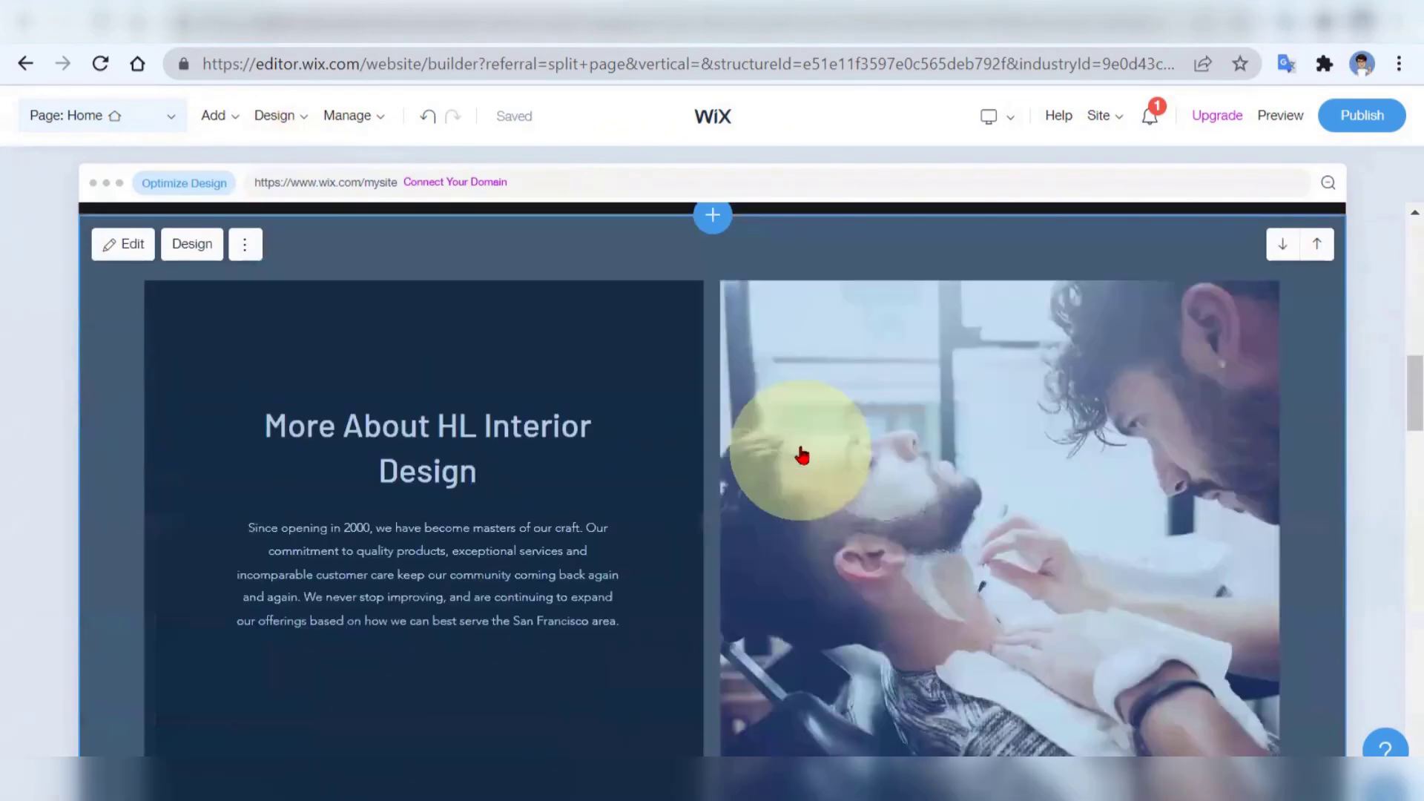
{"action": "scroll", "coordinate": [800, 454], "scroll_direction": "up", "scroll_amount": 8}
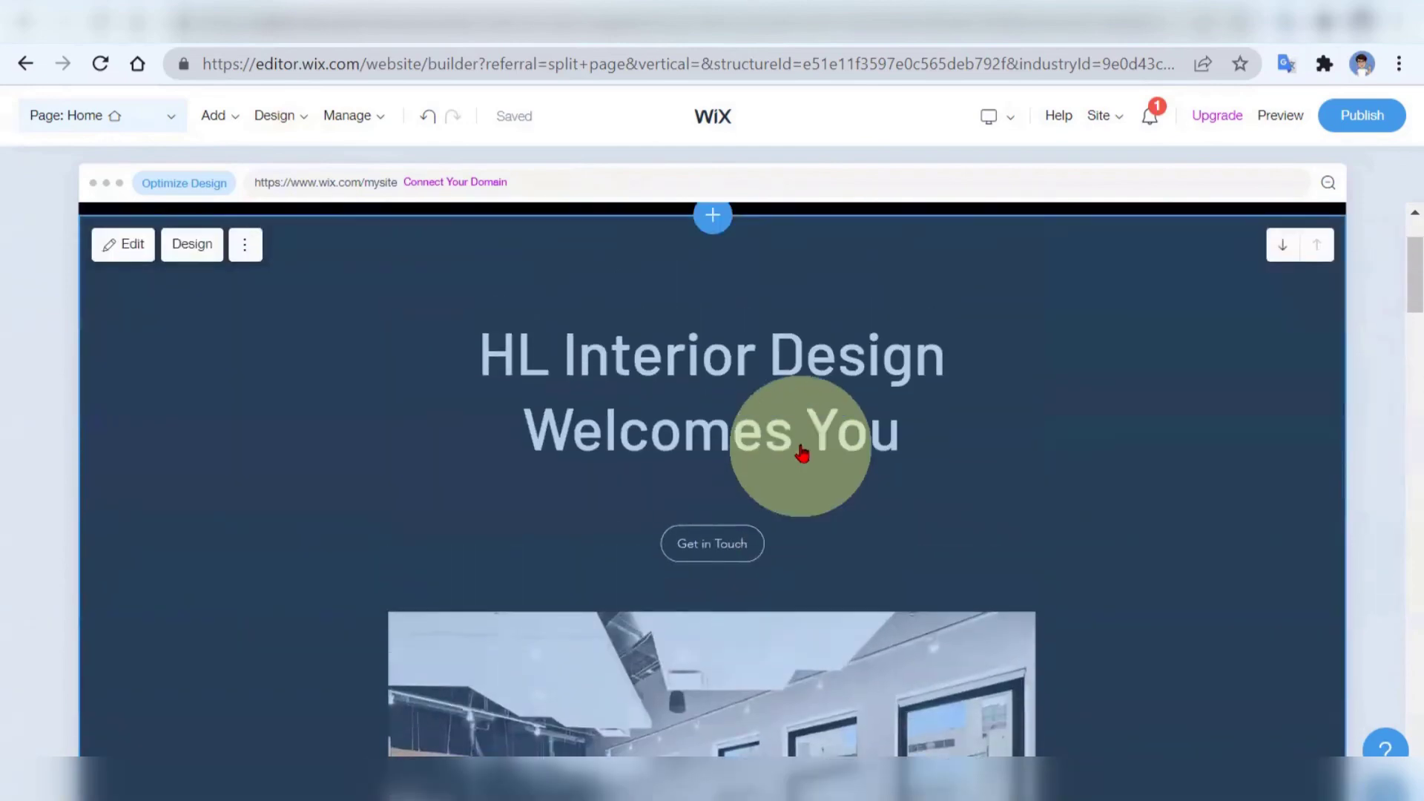